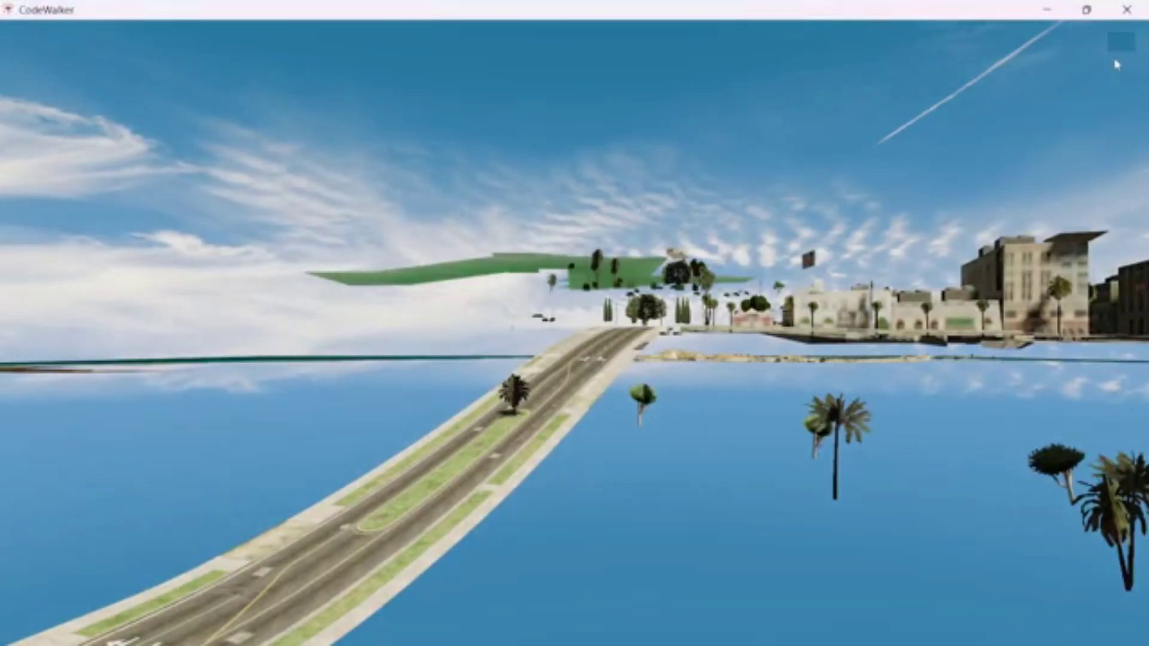
Step: Hide scripted ymaps, enable mods and DLC, and show the editing toolbar
click(957, 276)
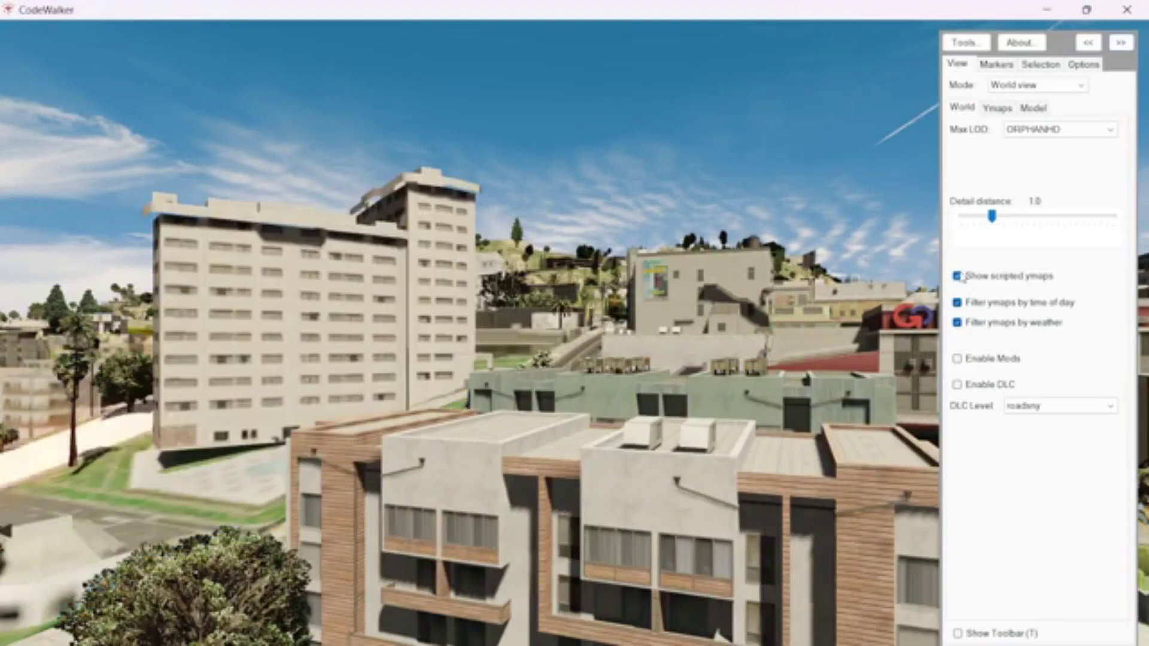
click(958, 358)
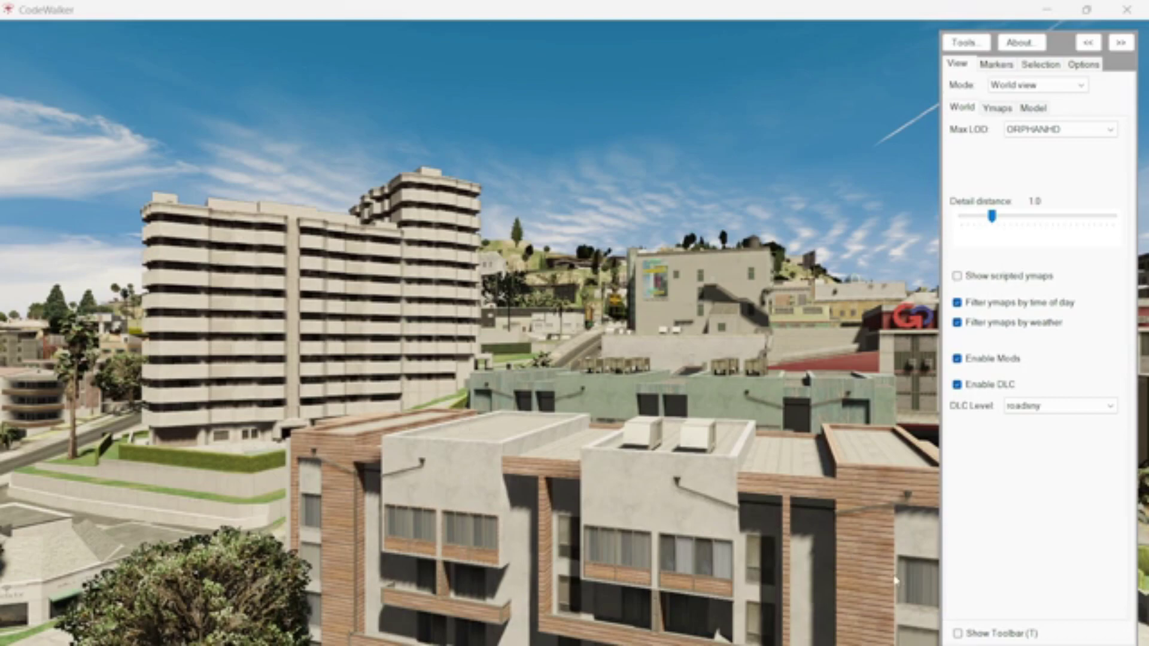
click(959, 634)
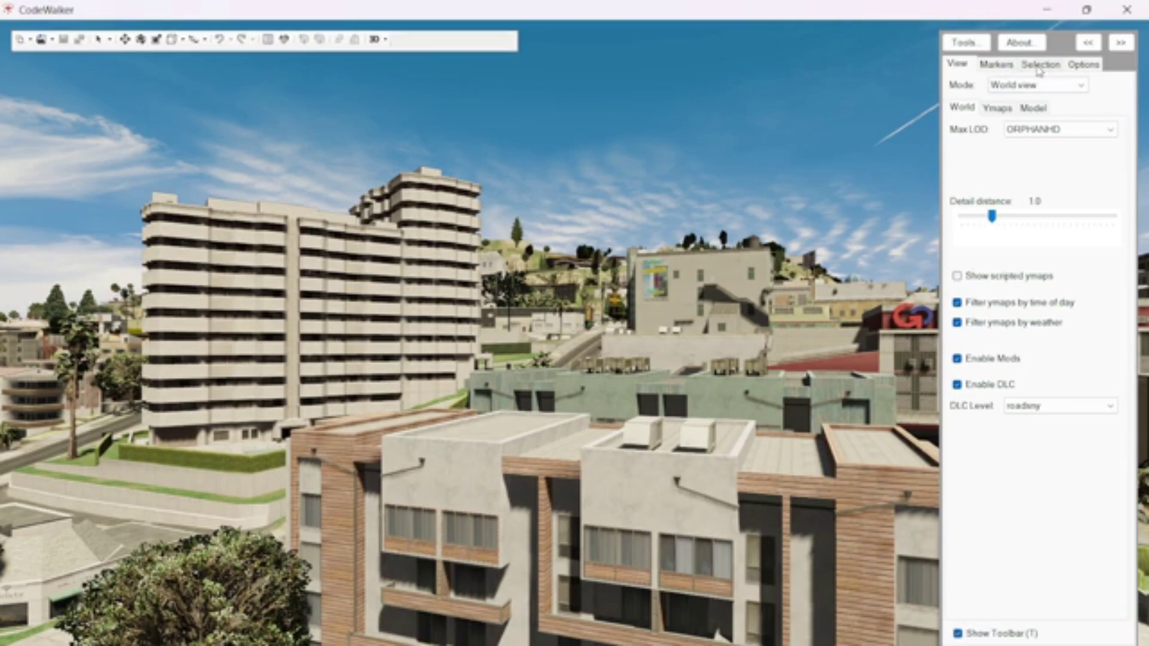
Step: Launch the RPF Explorer from Tools and minimise it
click(966, 41)
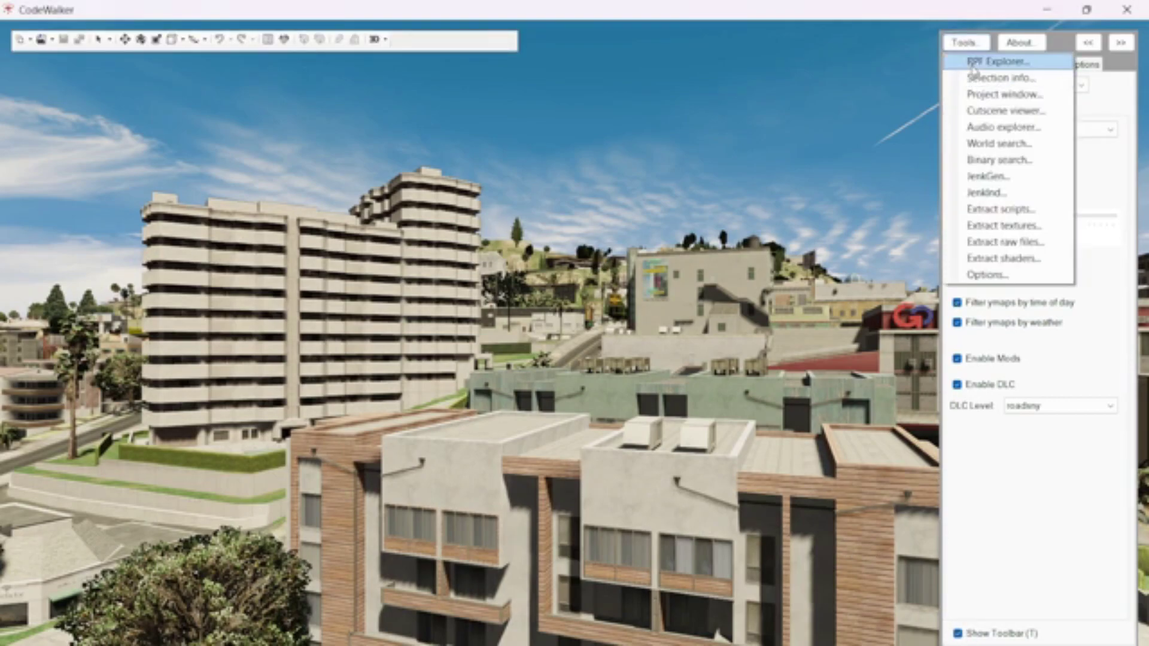
click(973, 59)
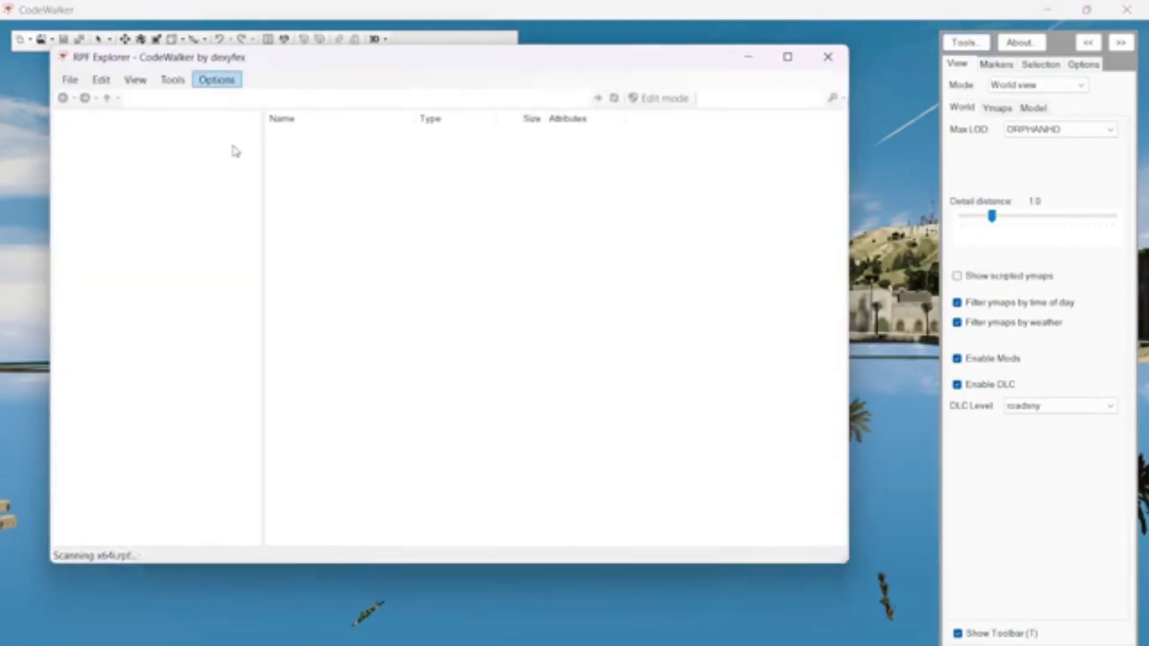
click(748, 57)
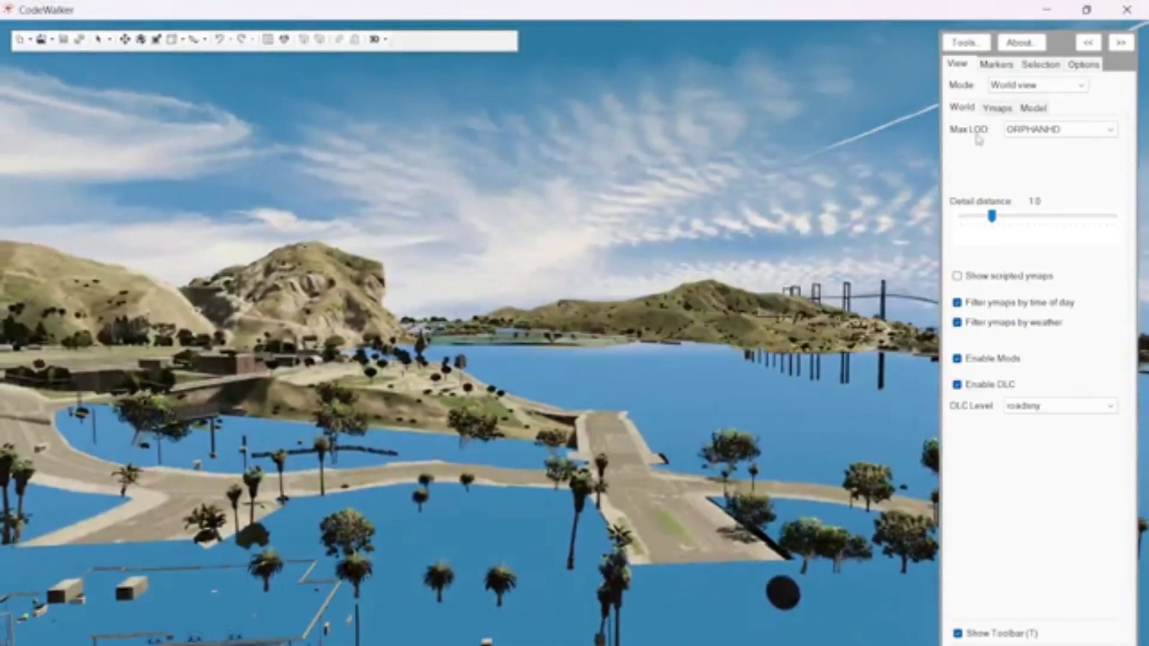
Step: Launch the Project window from Tools and minimise it to return to the world
click(962, 47)
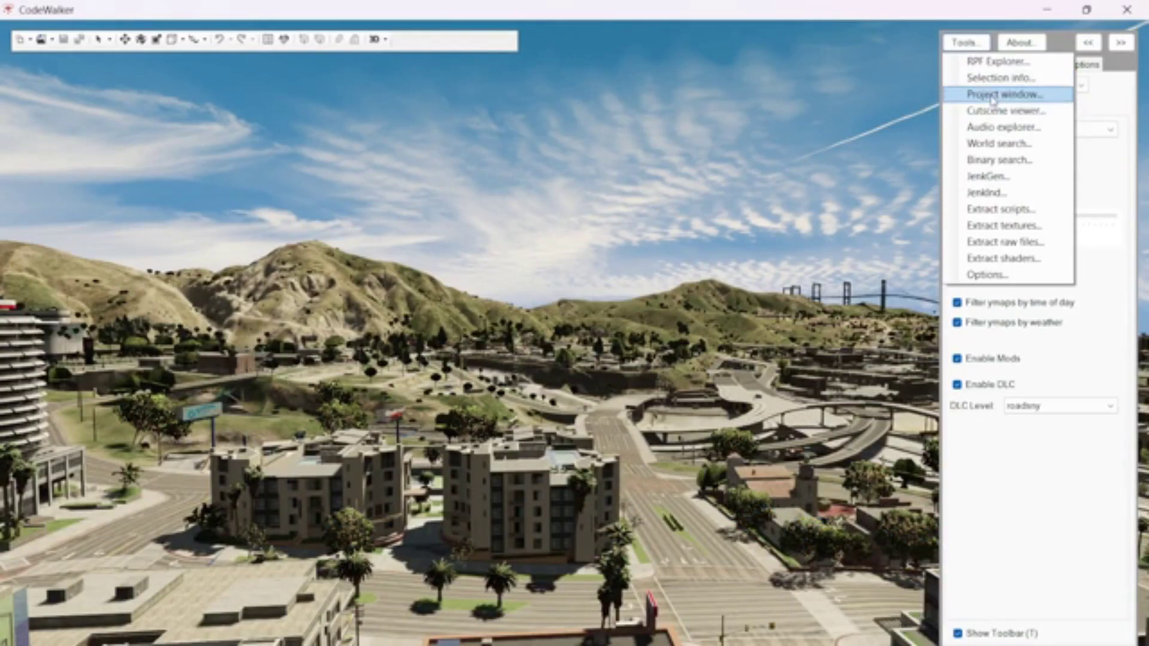
click(851, 194)
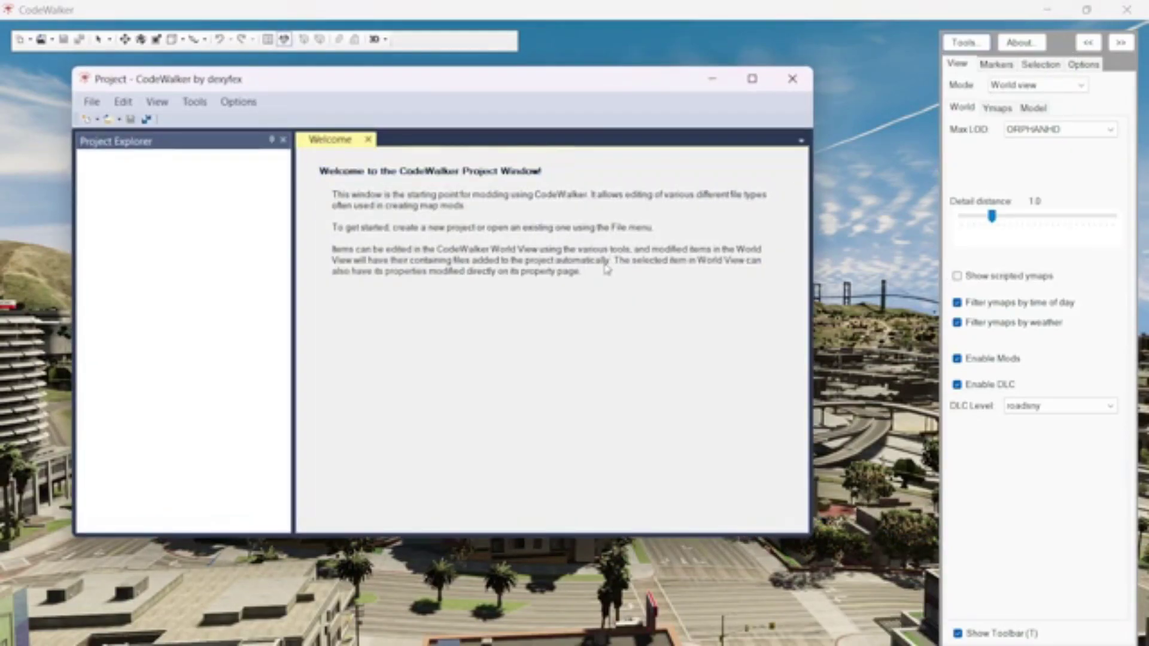
click(711, 81)
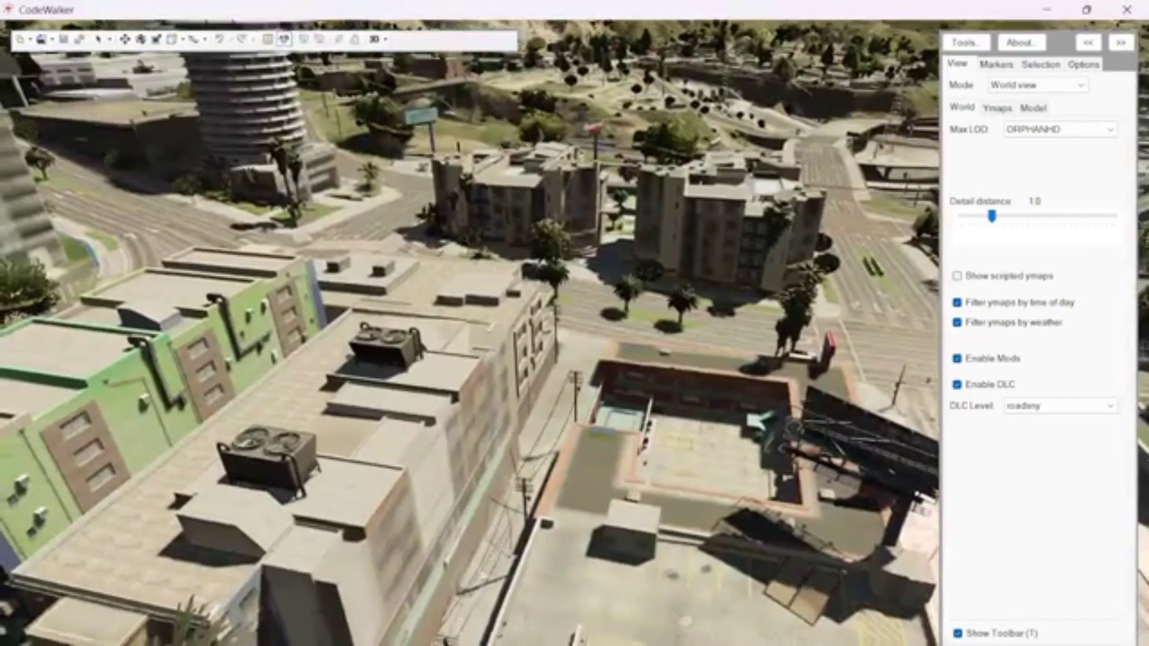
scroll(467, 329, down, 5)
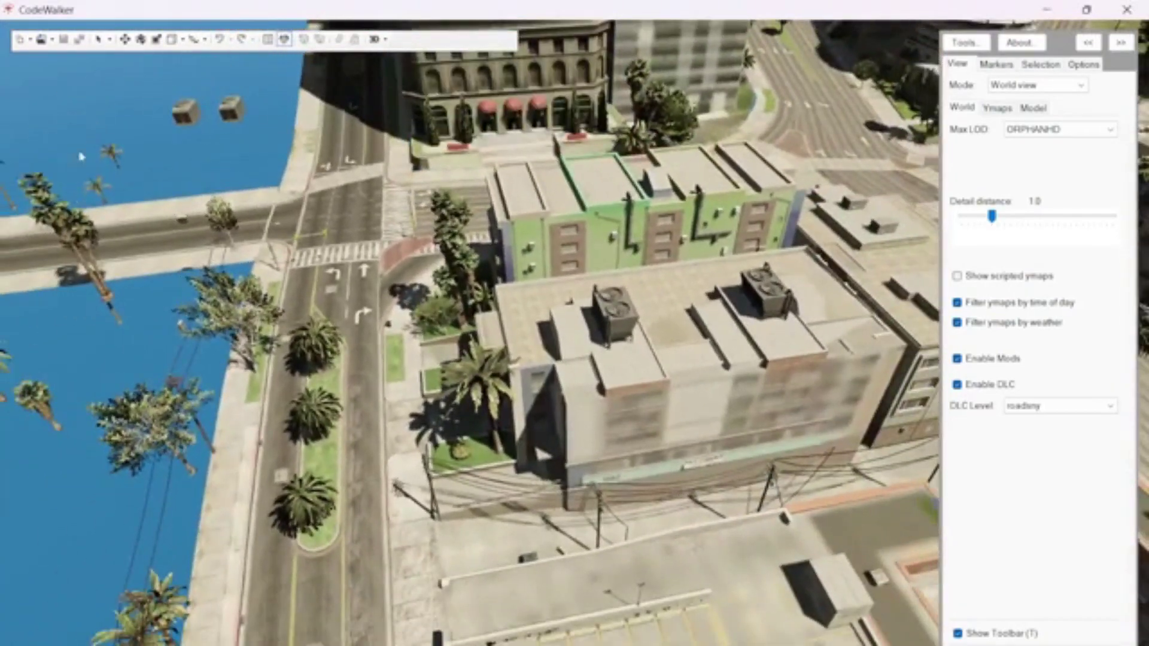
Step: Switch to the move tool and pick the front building, green building and right rooftop AC unit
click(125, 39)
click(653, 336)
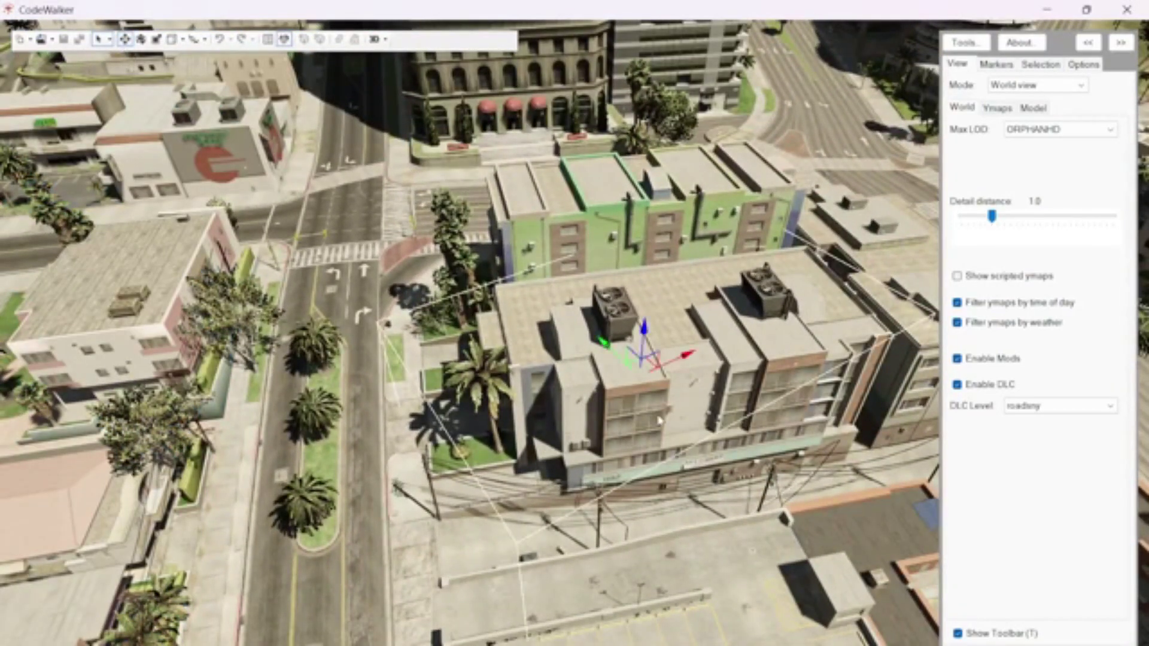
drag(654, 336, 652, 302)
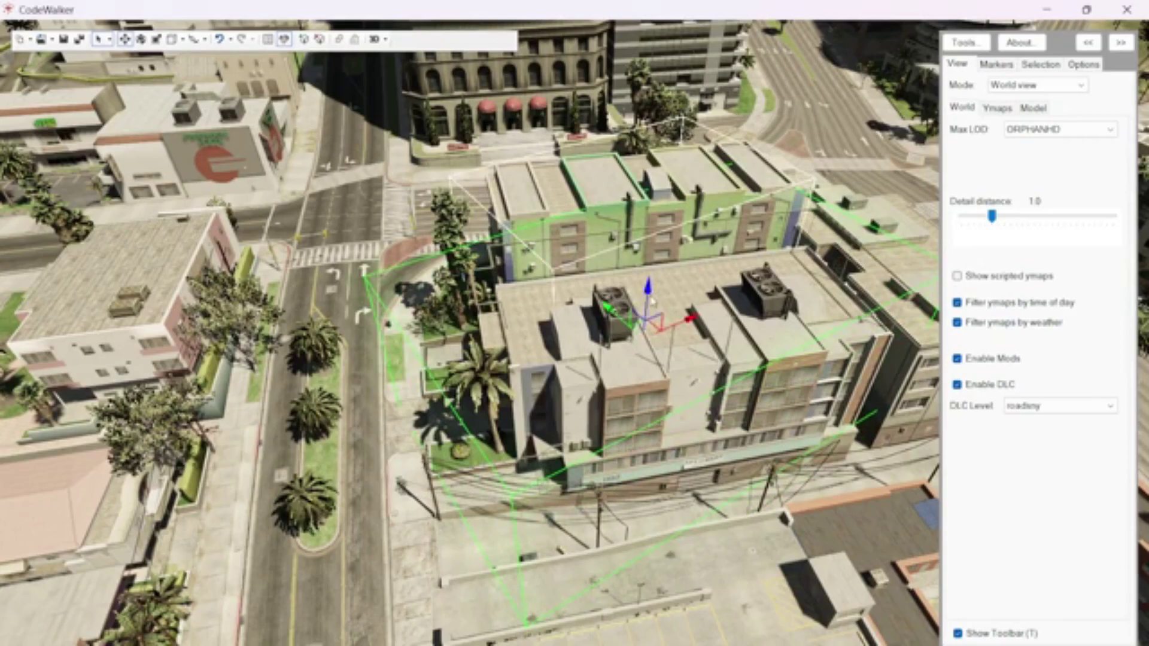
click(679, 329)
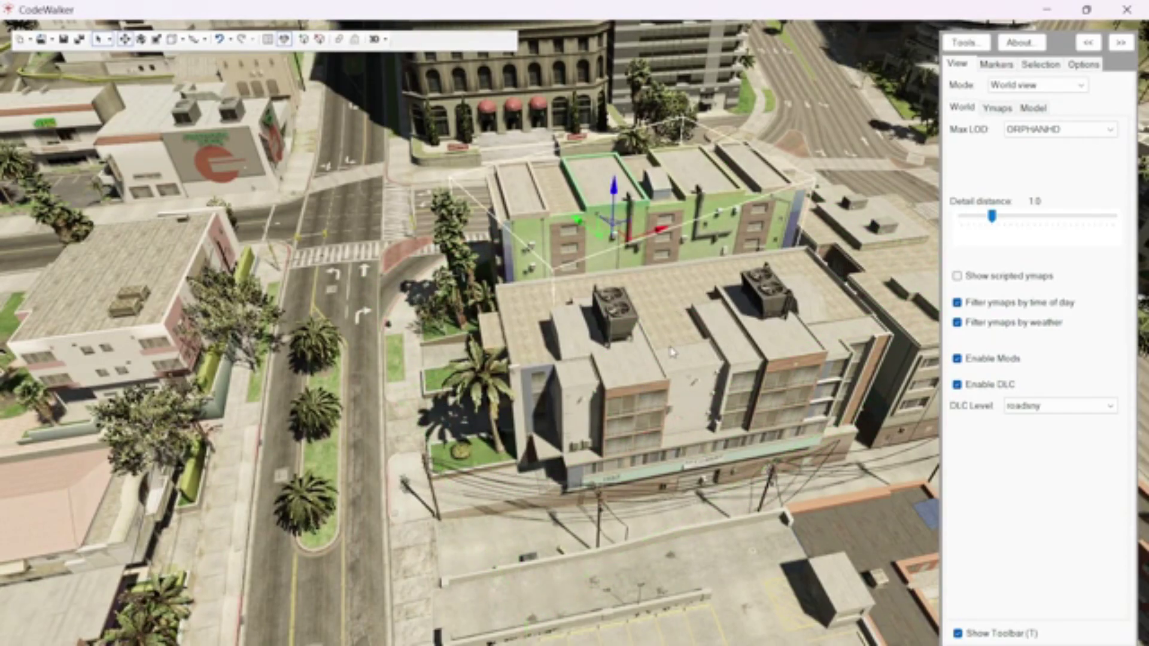
click(604, 359)
click(763, 288)
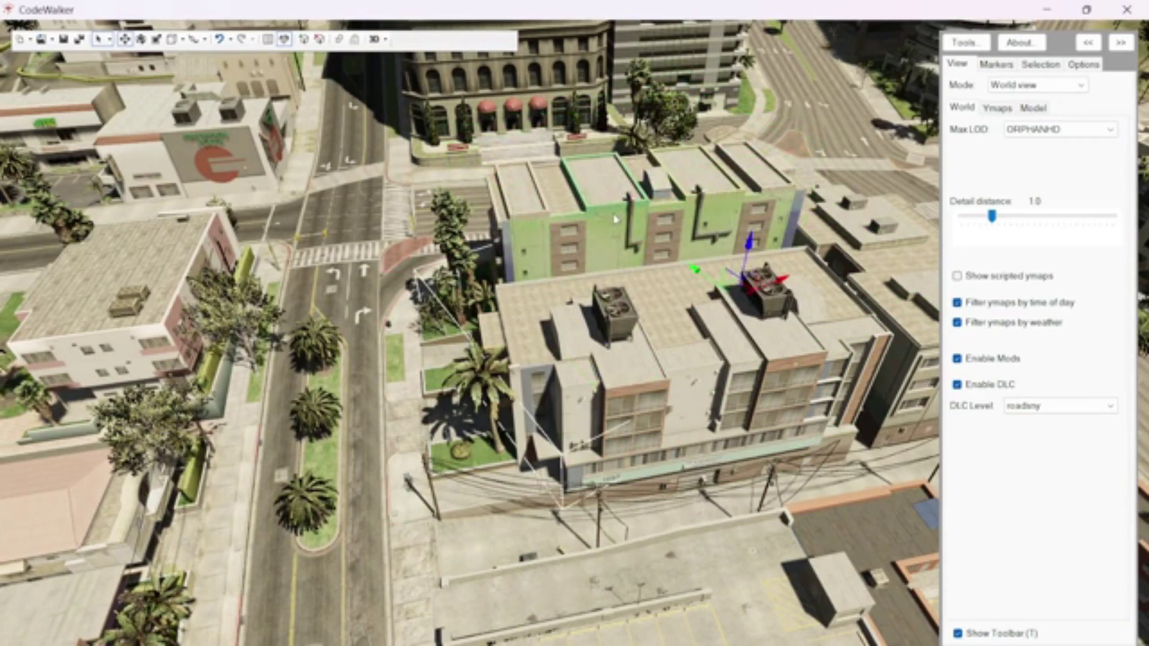
Step: Tilt the view and pick the green building and both rooftop AC units
scroll(606, 176, down, 3)
drag(607, 177, 607, 230)
click(617, 336)
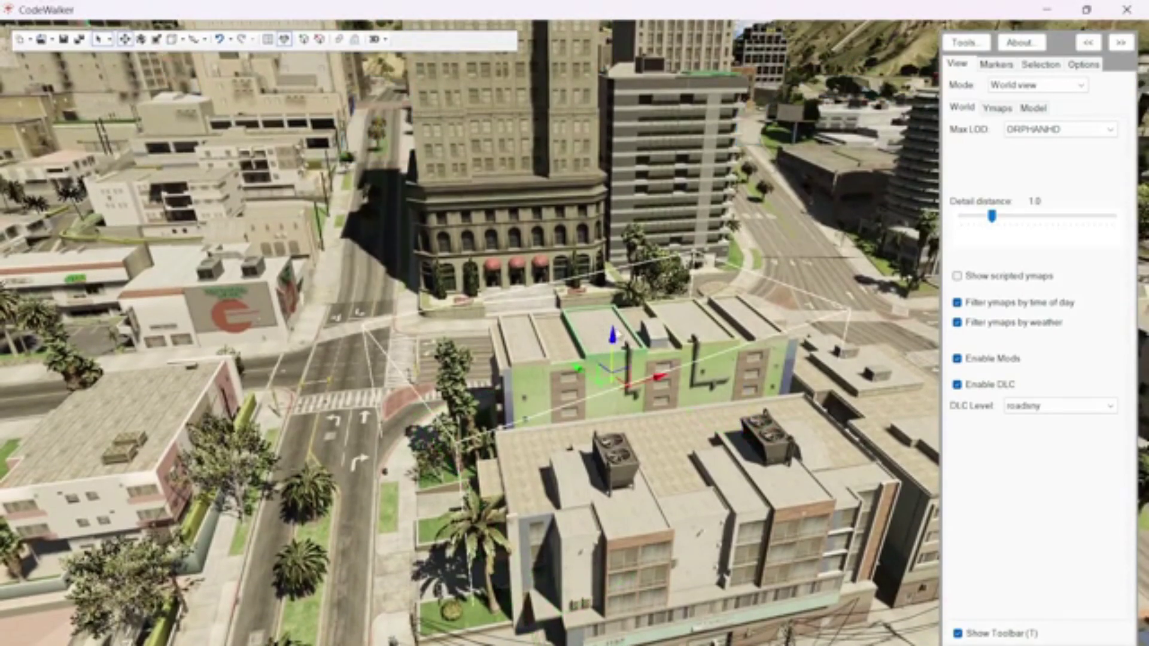
click(614, 461)
click(764, 428)
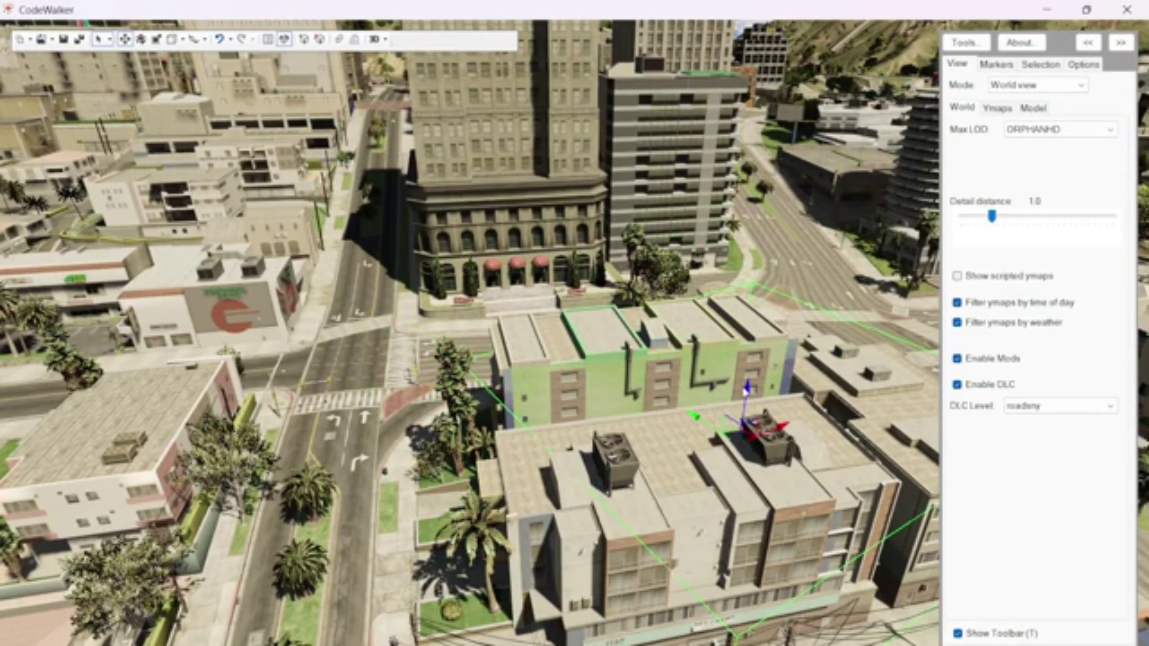
Step: Rotate the view toward the skate-park lot and select the building with the rooftop pool
scroll(755, 386, up, 5)
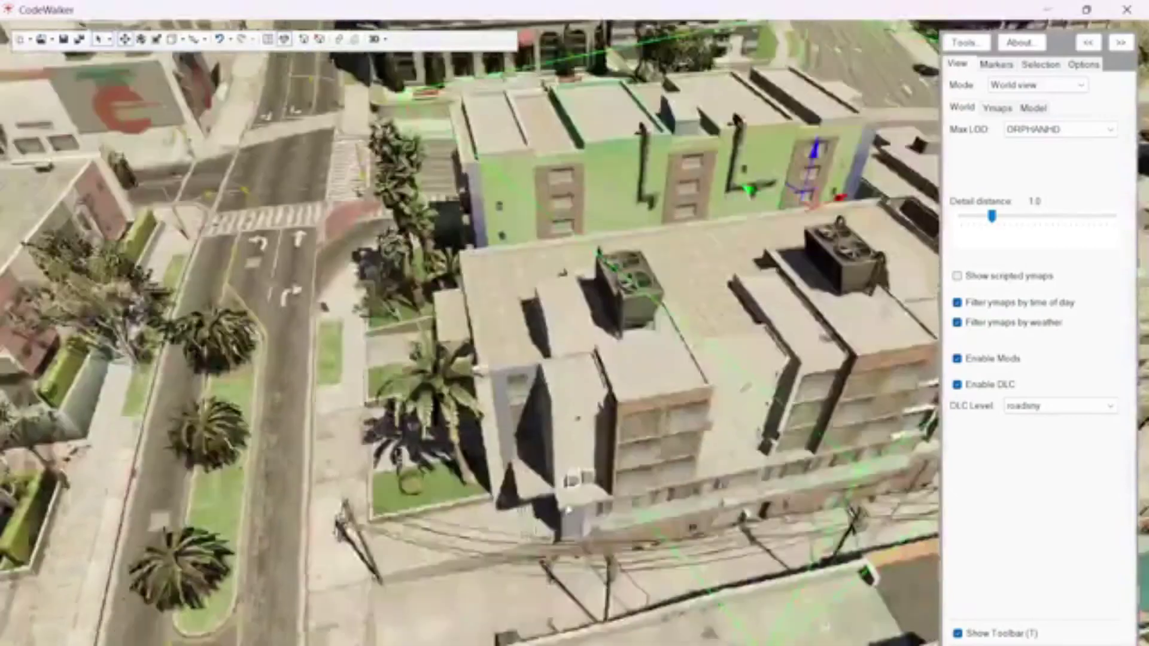
scroll(645, 311, down, 5)
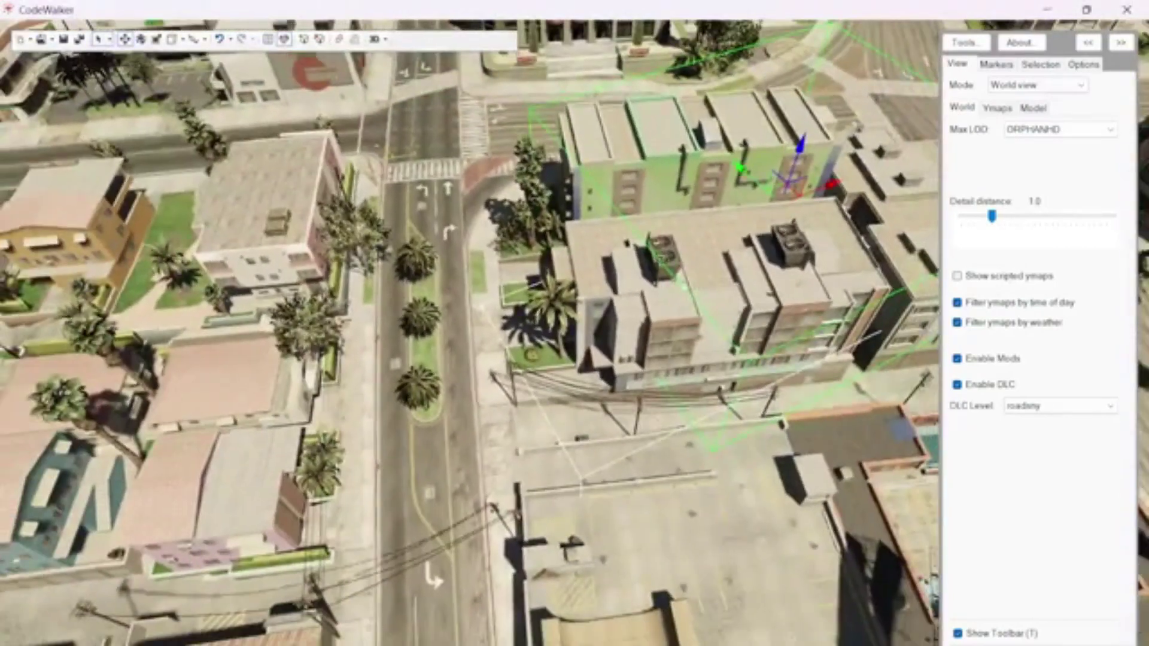
drag(645, 311, 841, 262)
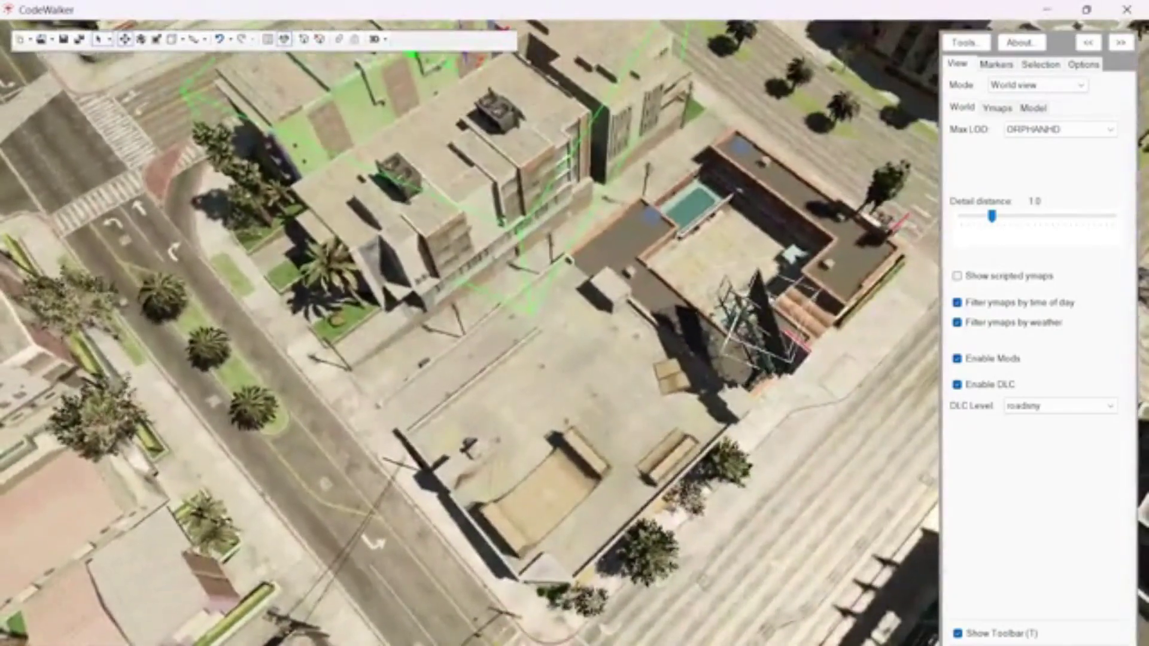
click(778, 221)
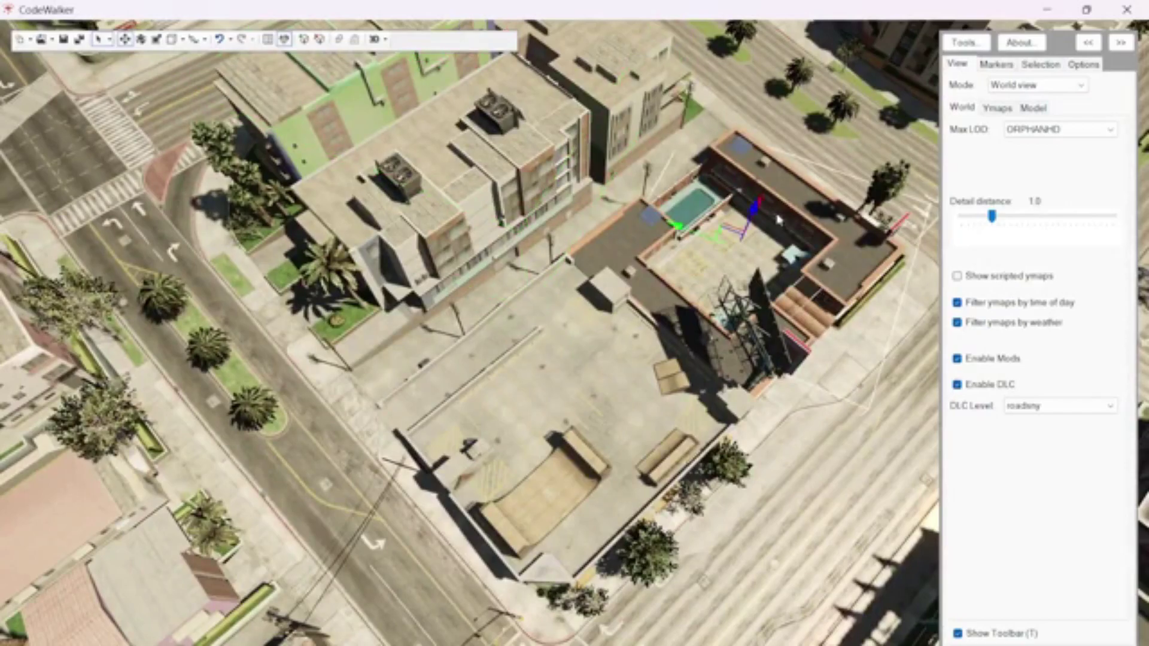
drag(756, 211, 756, 180)
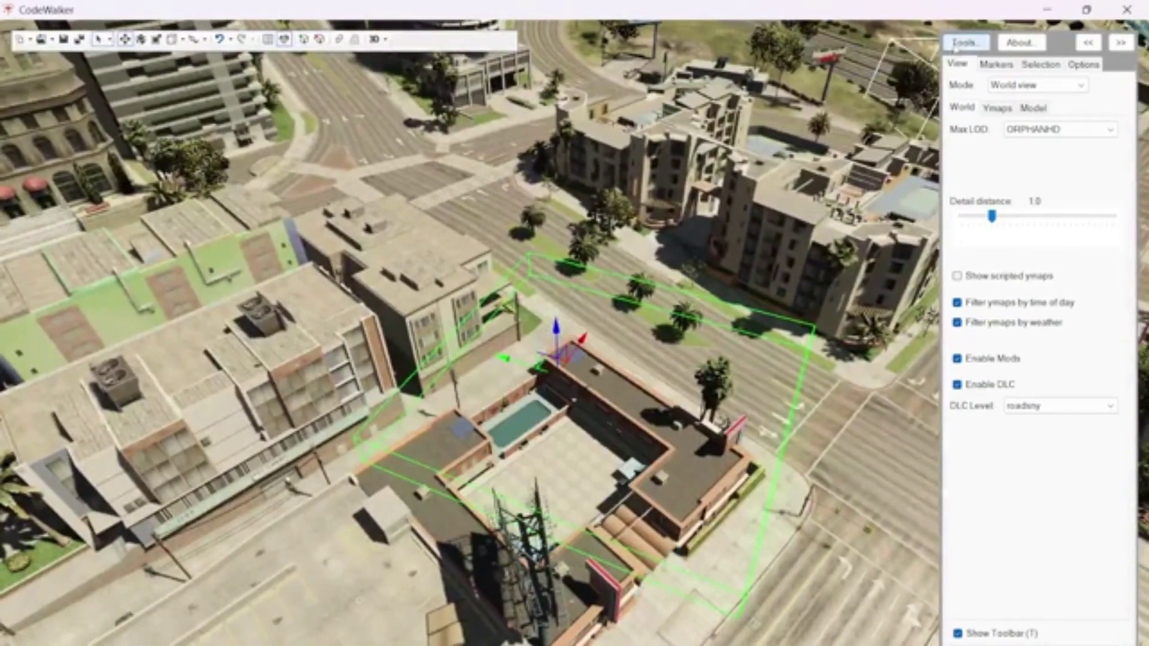
click(966, 42)
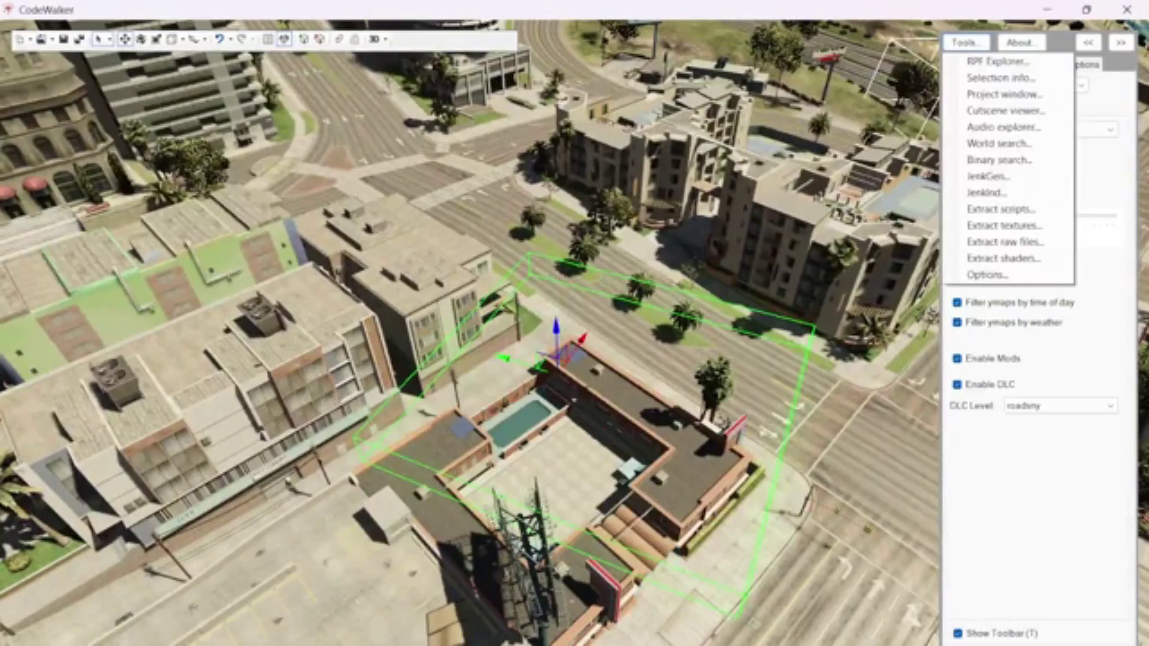
Step: In the Project window, inspect and fly to hw1_16_build2_g_lod, then select hw1_16_build1_lod
click(1042, 590)
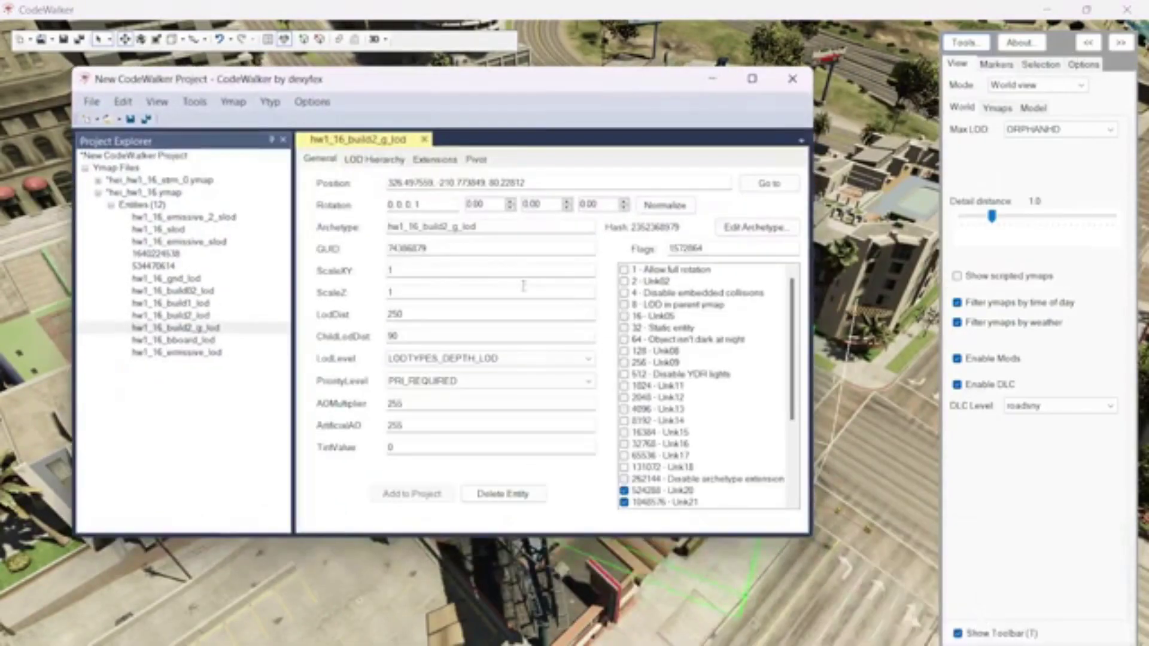
click(139, 328)
drag(652, 94, 625, 130)
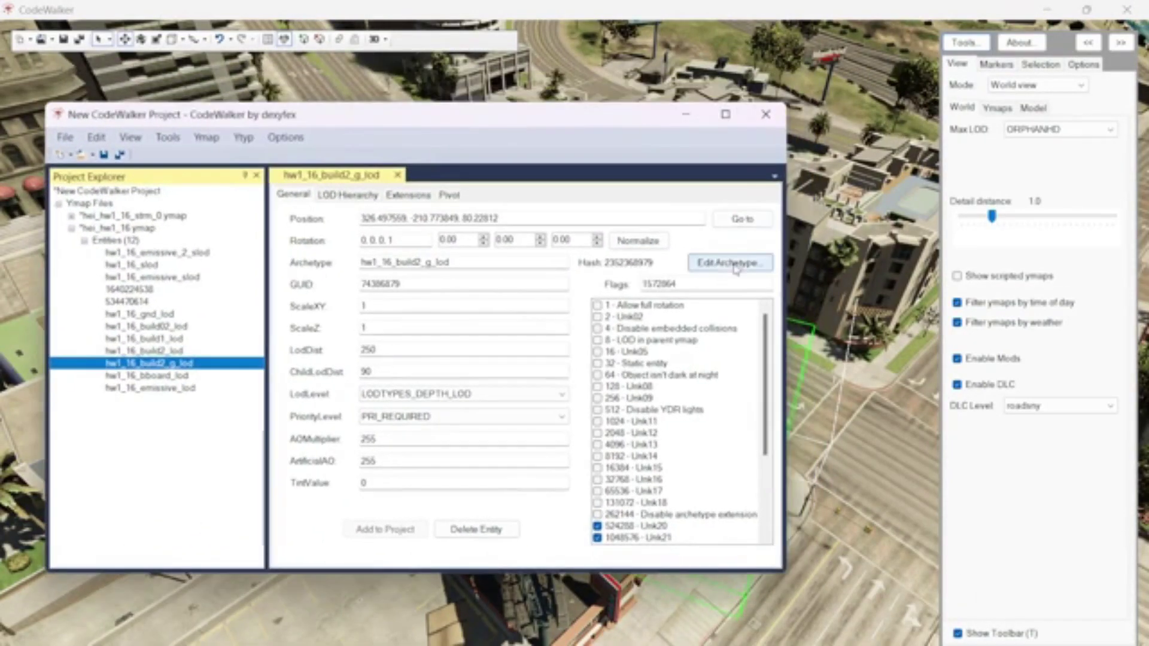
click(743, 219)
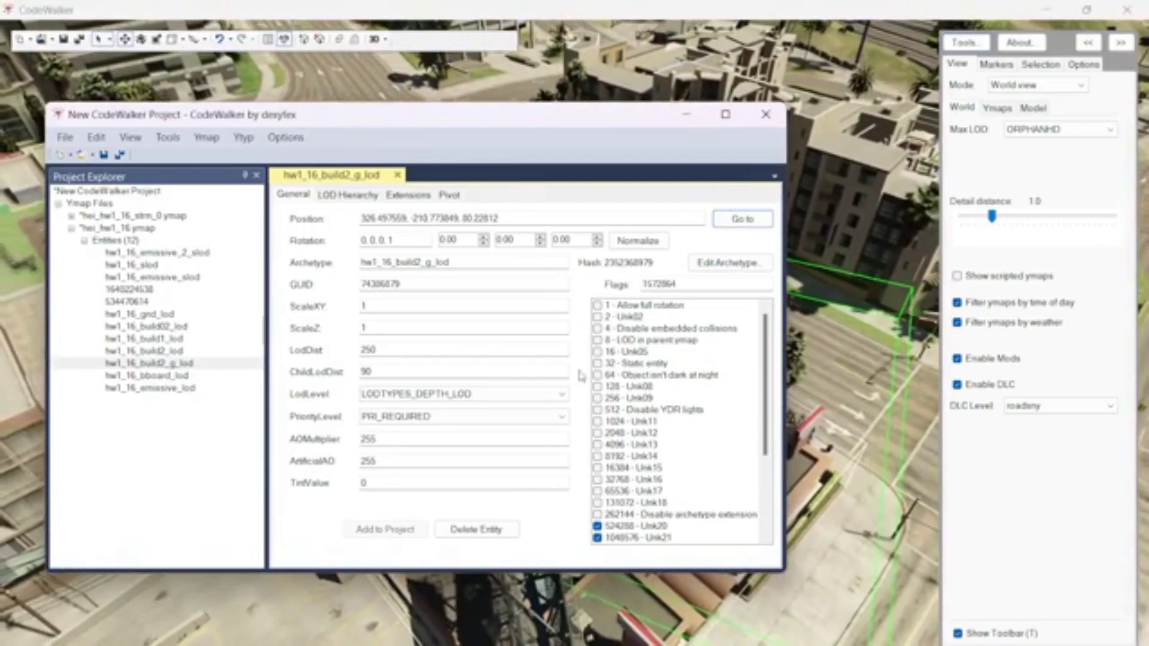
click(399, 196)
click(309, 197)
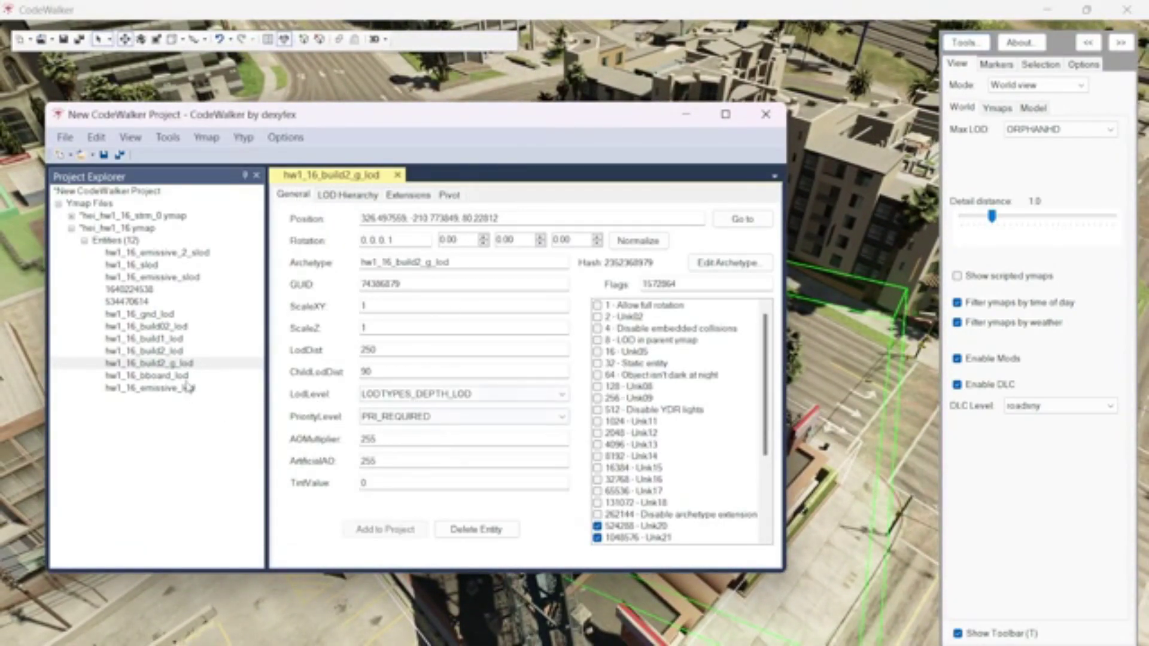
click(149, 363)
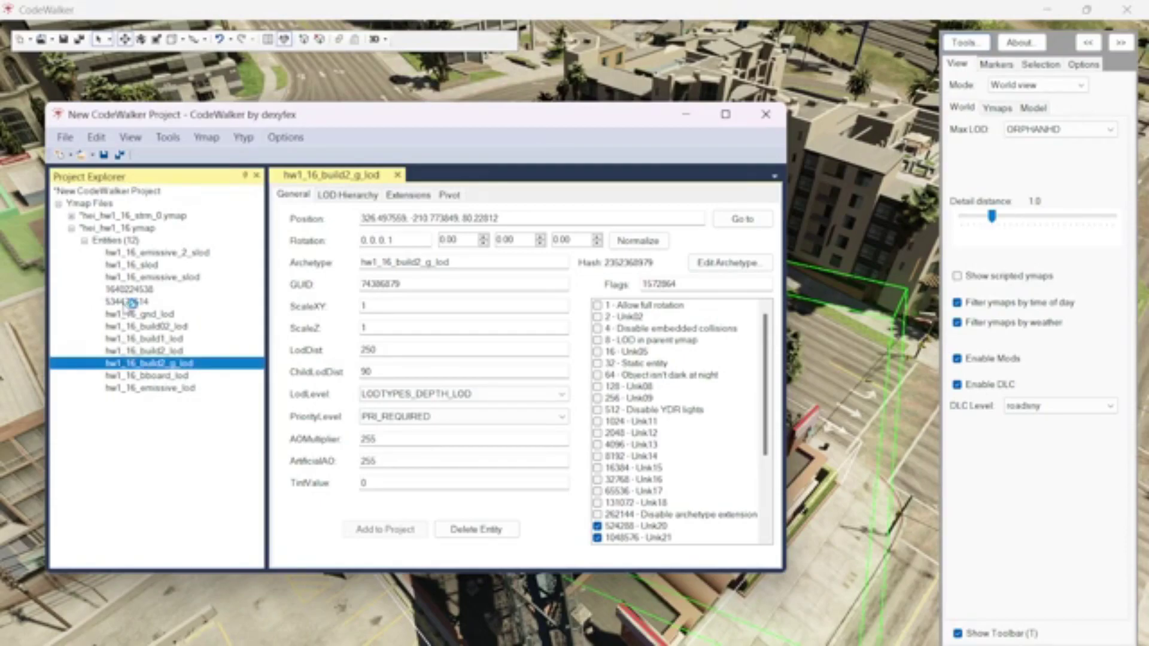
click(144, 326)
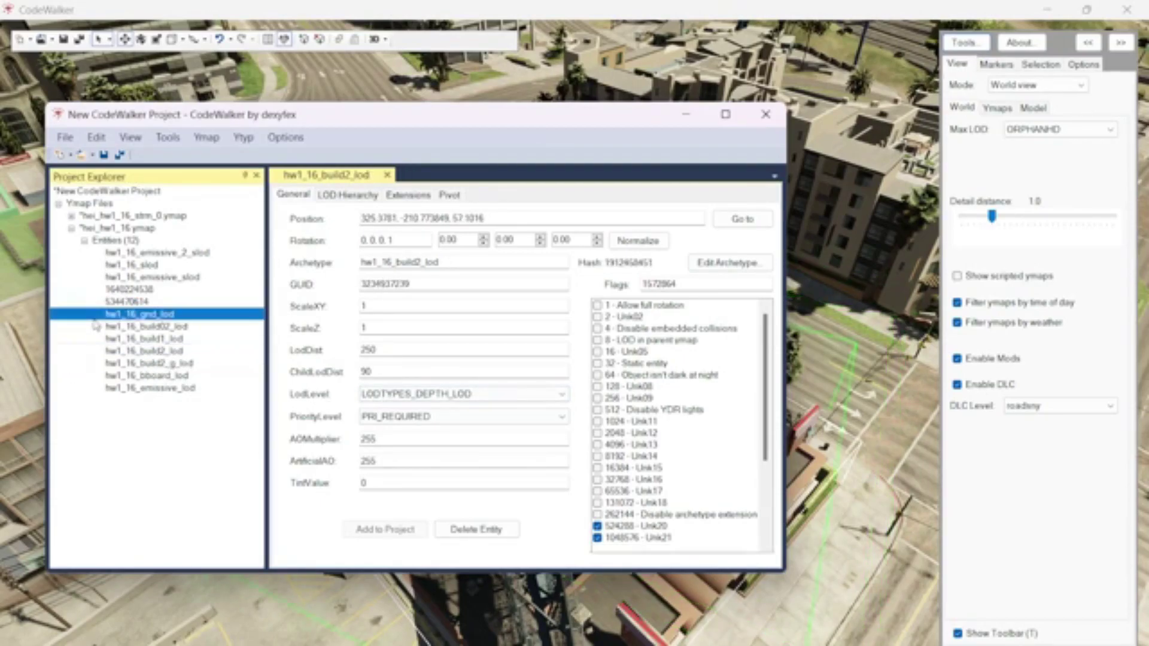
Step: Close the Project window without saving the ymap or the project
click(766, 114)
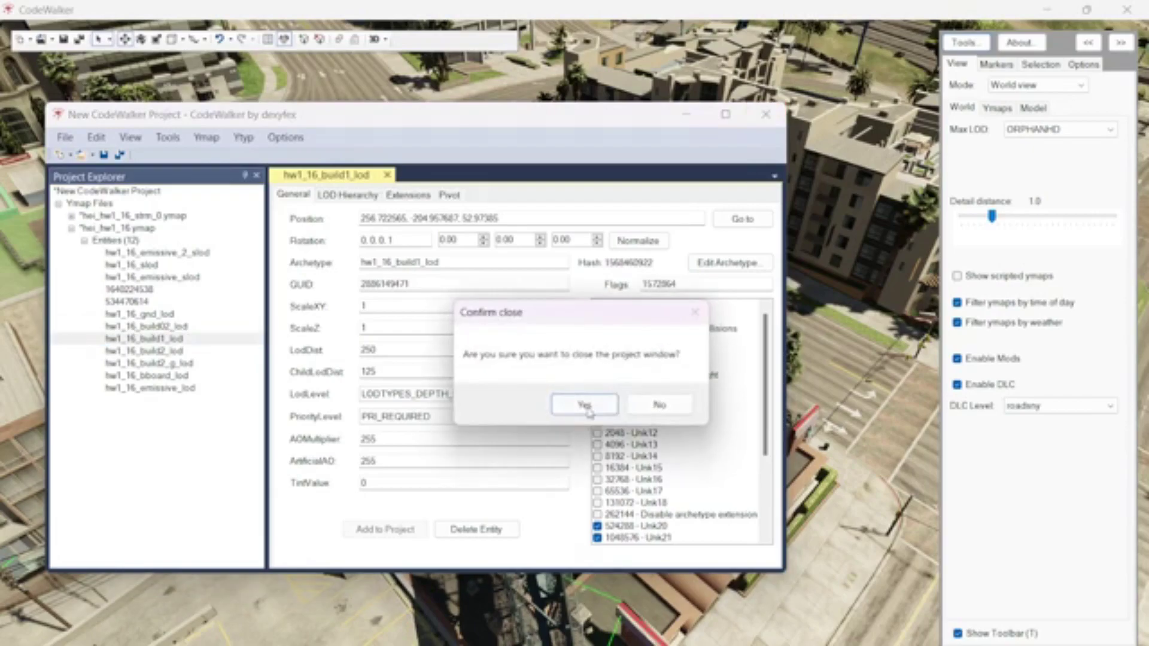
key(Return)
click(614, 412)
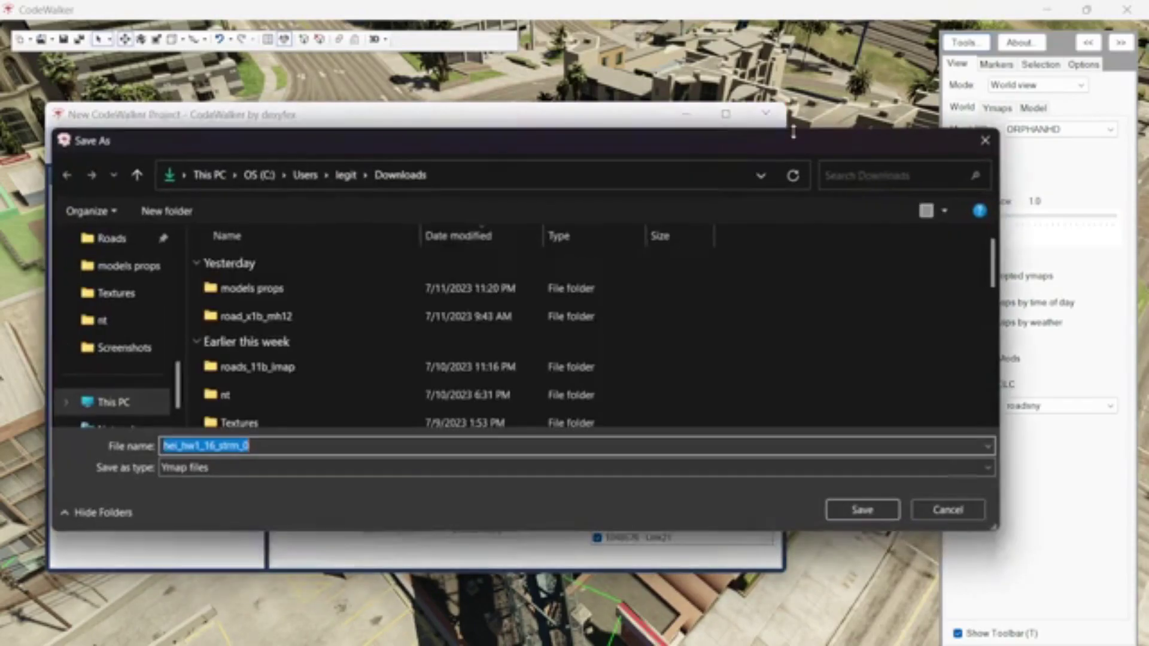
click(942, 510)
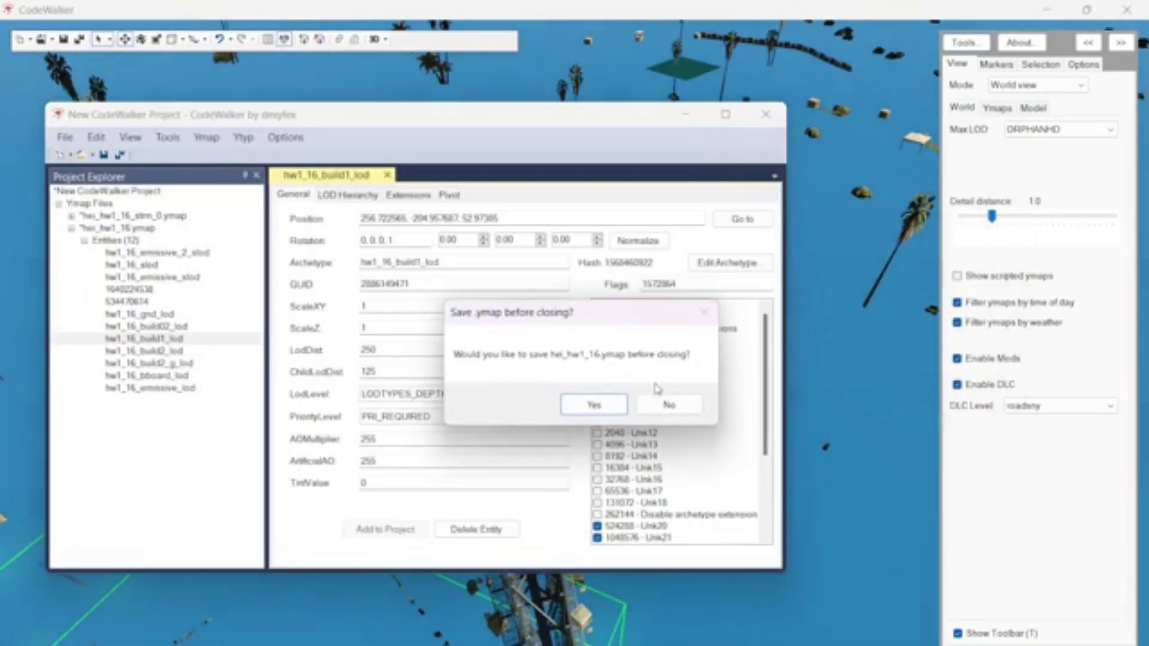
click(668, 404)
click(607, 402)
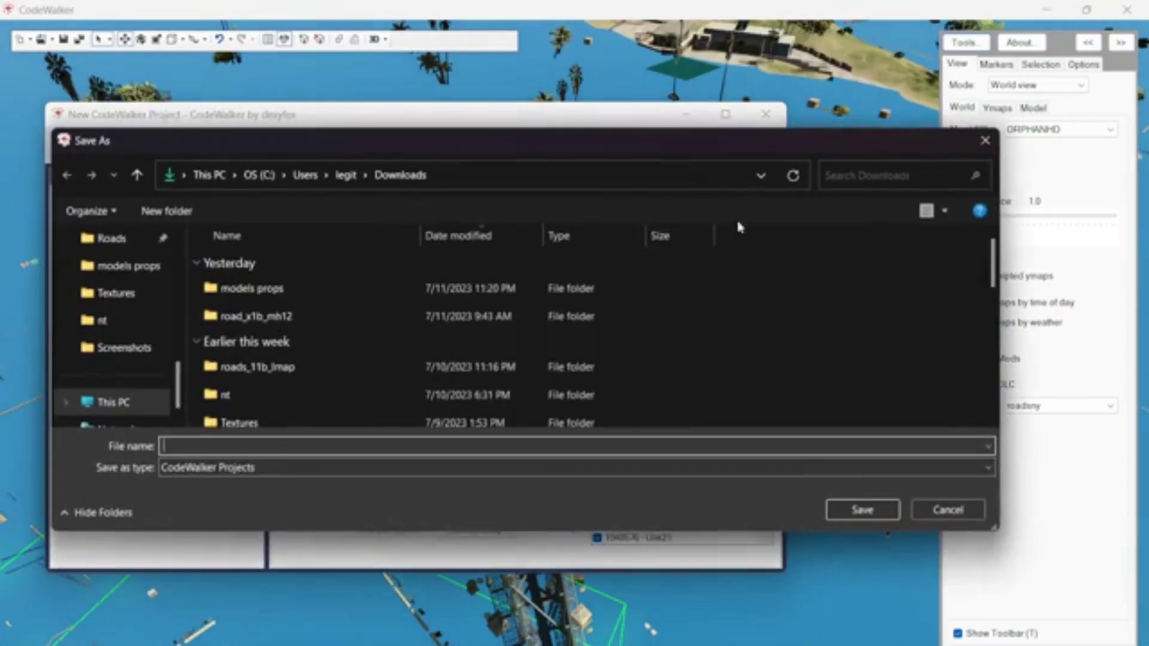
click(946, 510)
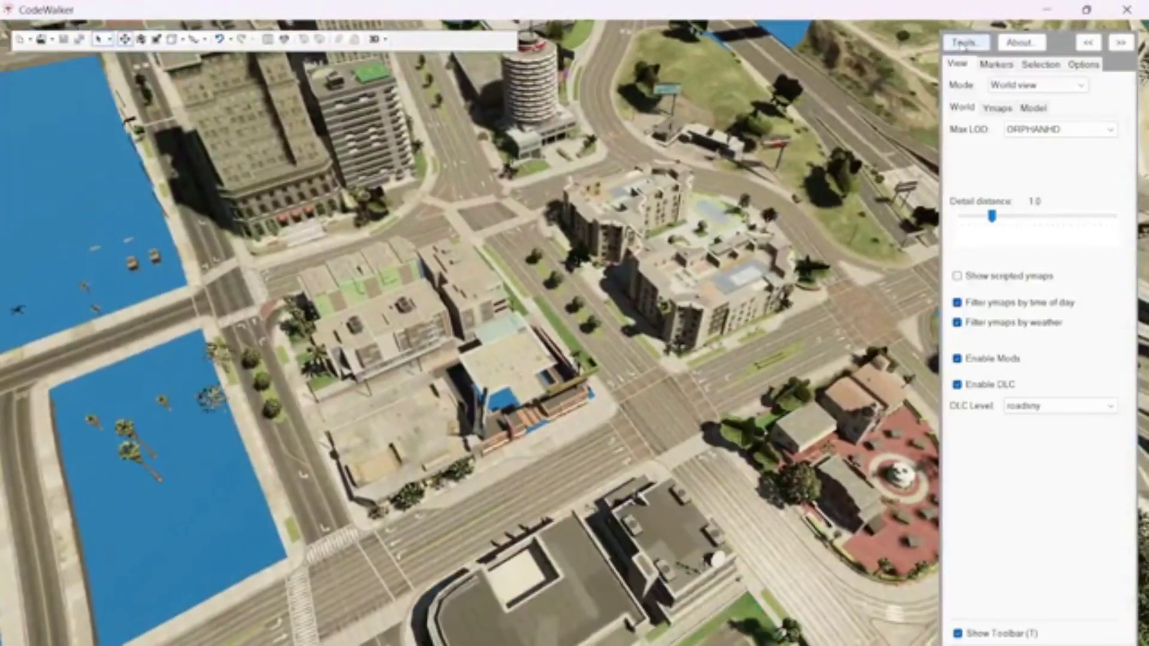
Step: Search the world for 'studio', fly to a prop_studio_light result, and minimise World search
click(965, 43)
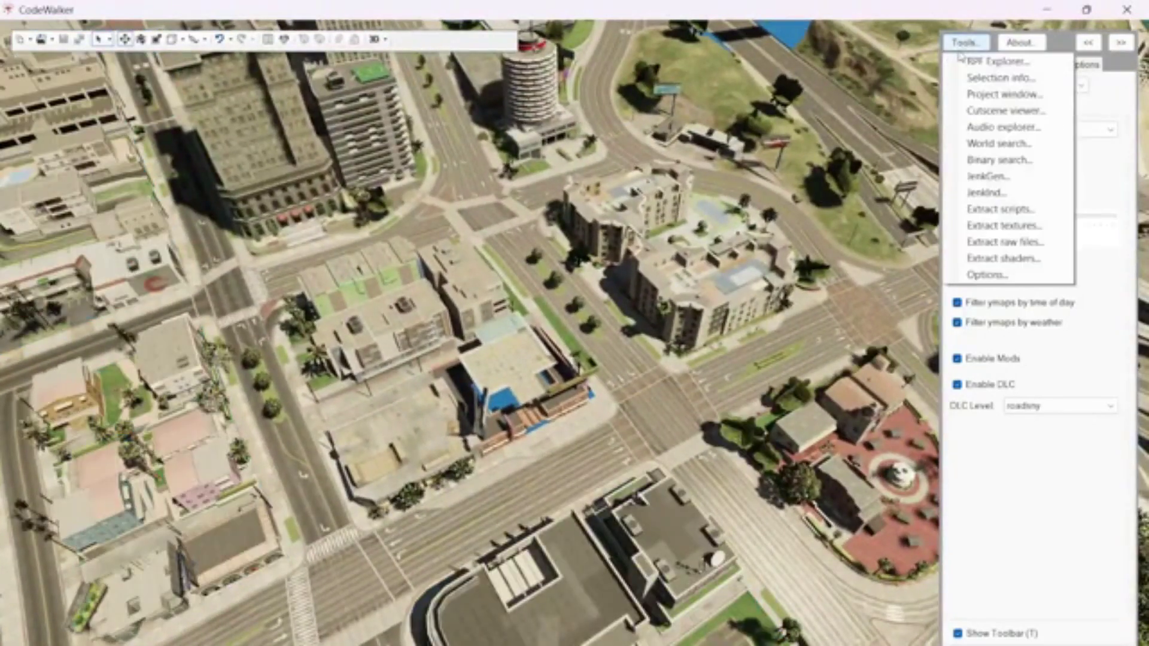
click(976, 144)
click(232, 155)
text(studio)
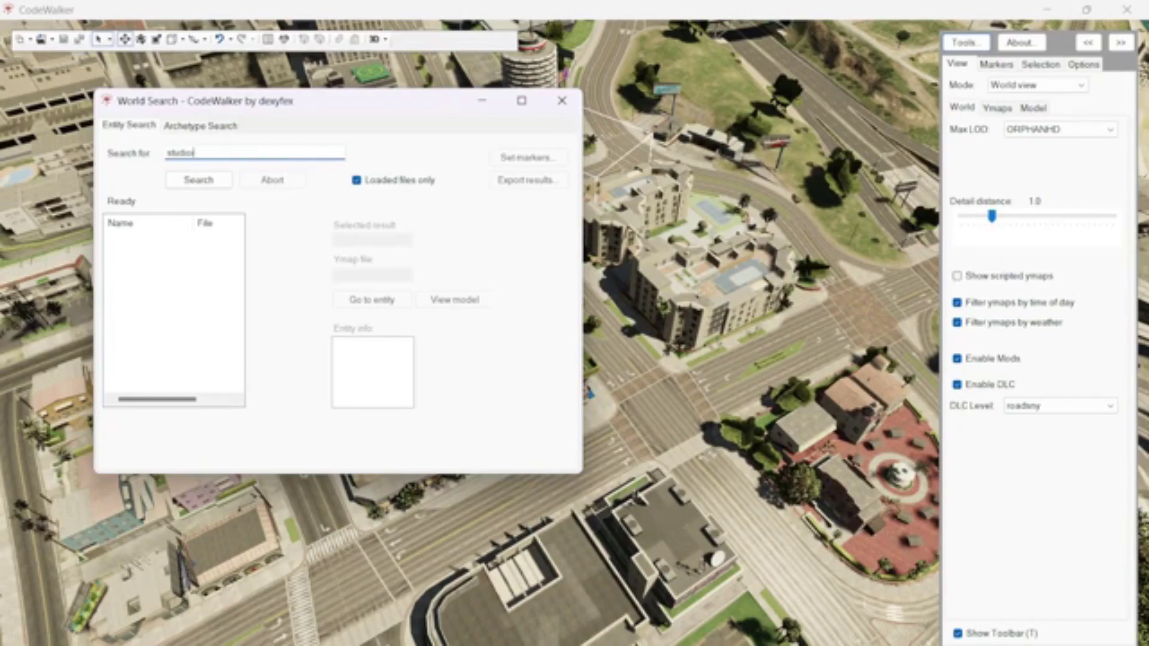
key(Return)
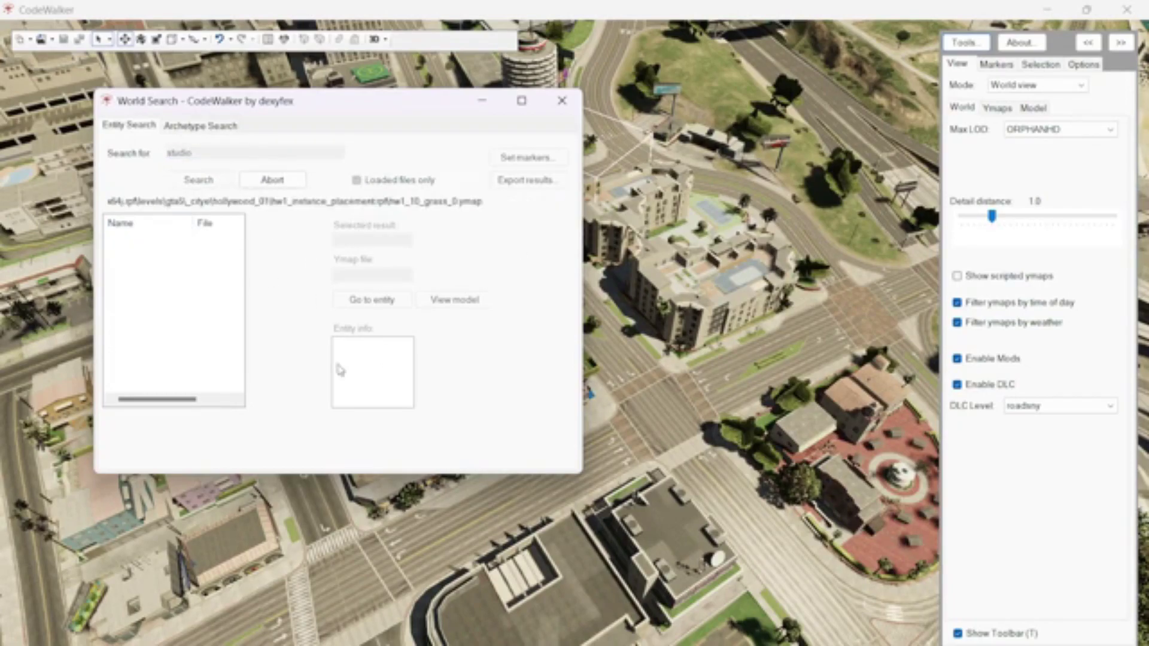
mouse_move(718, 407)
mouse_down()
mouse_move(925, 386)
mouse_move(701, 319)
mouse_move(590, 335)
mouse_up()
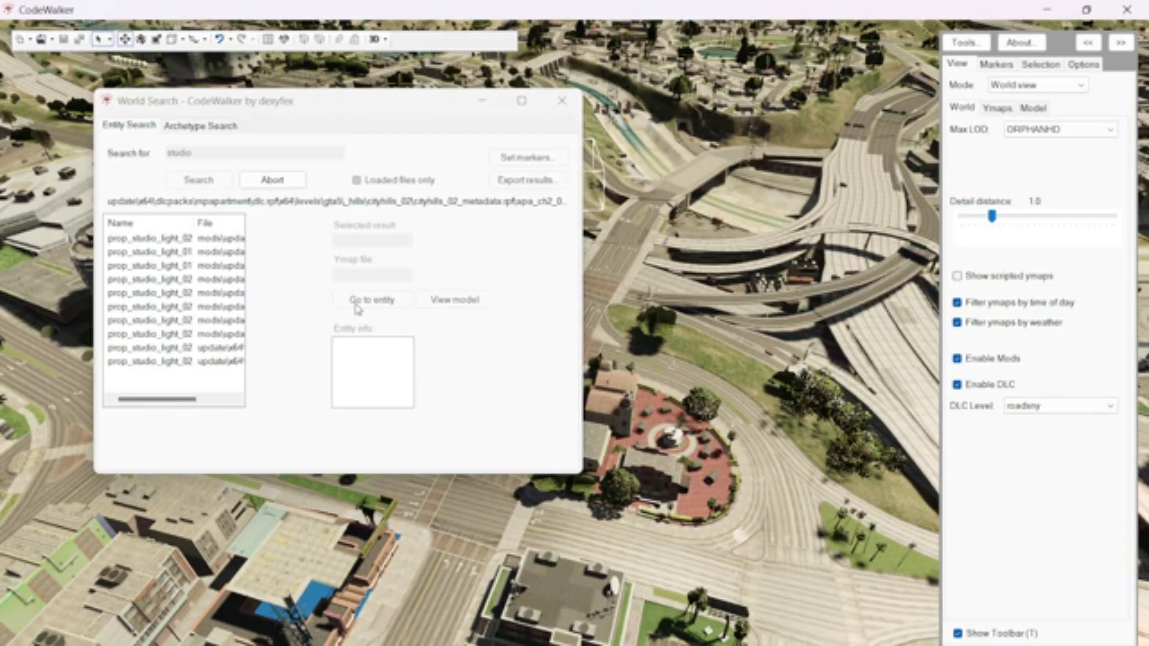
click(190, 361)
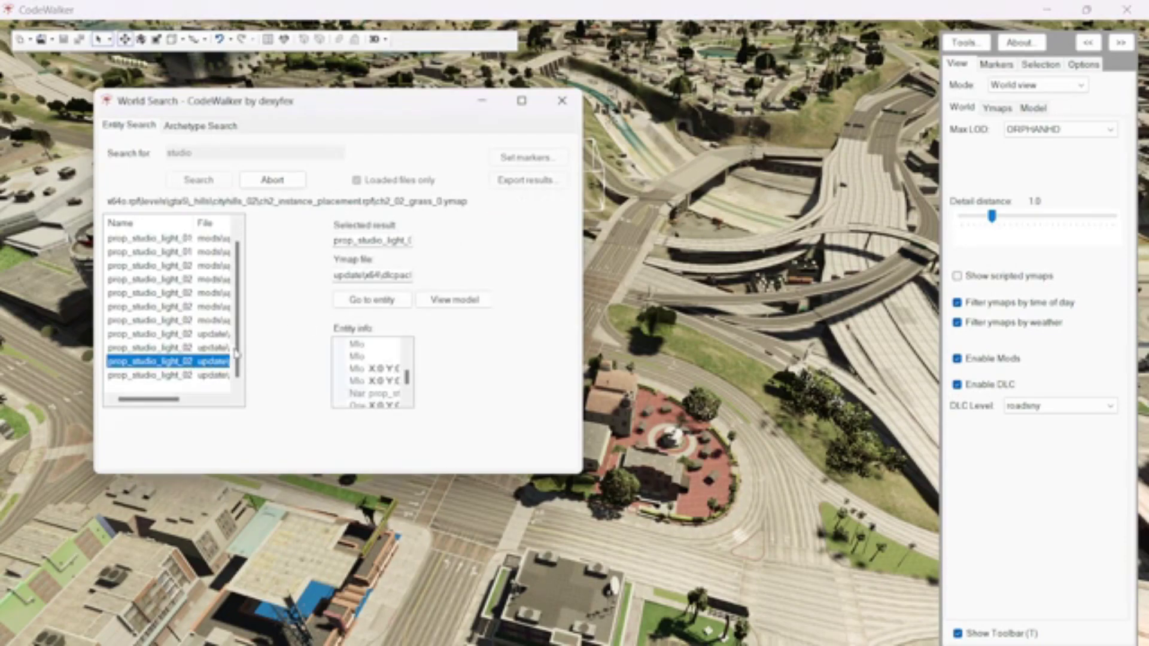
click(372, 300)
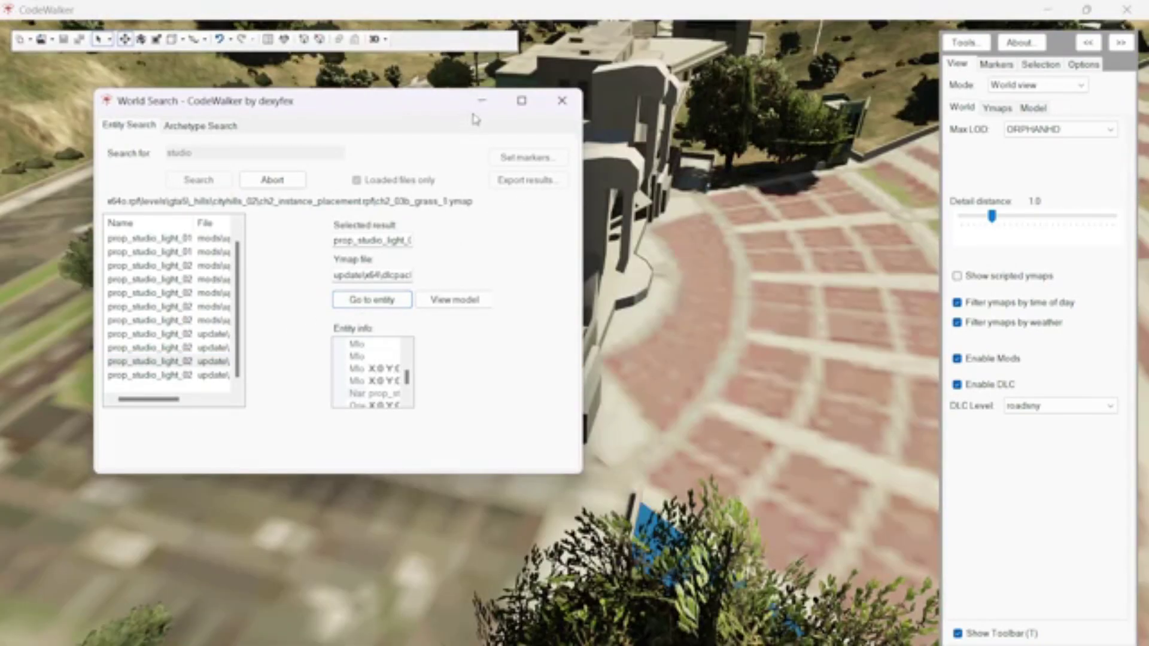
click(482, 101)
Step: Tilt the view toward the horizon and set the DLC level to ny
scroll(521, 407, down, 10)
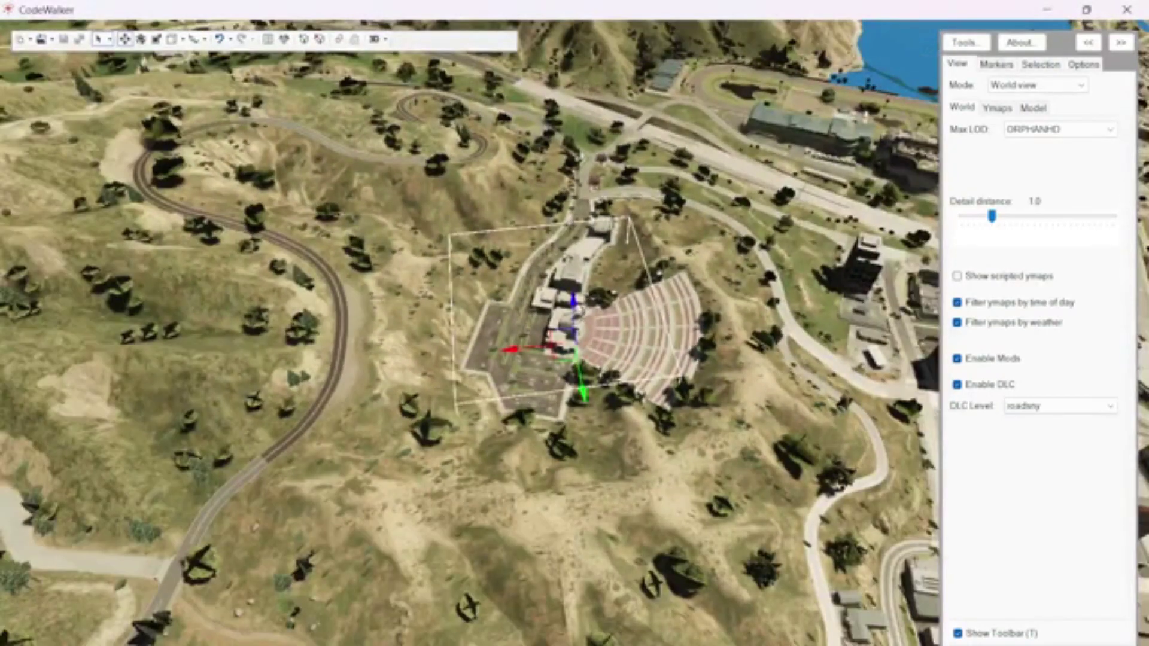
mouse_move(521, 407)
mouse_down()
mouse_move(698, 239)
mouse_move(720, 156)
mouse_move(695, 203)
mouse_move(496, 262)
mouse_move(475, 251)
mouse_move(631, 321)
mouse_move(875, 333)
mouse_up()
click(1027, 407)
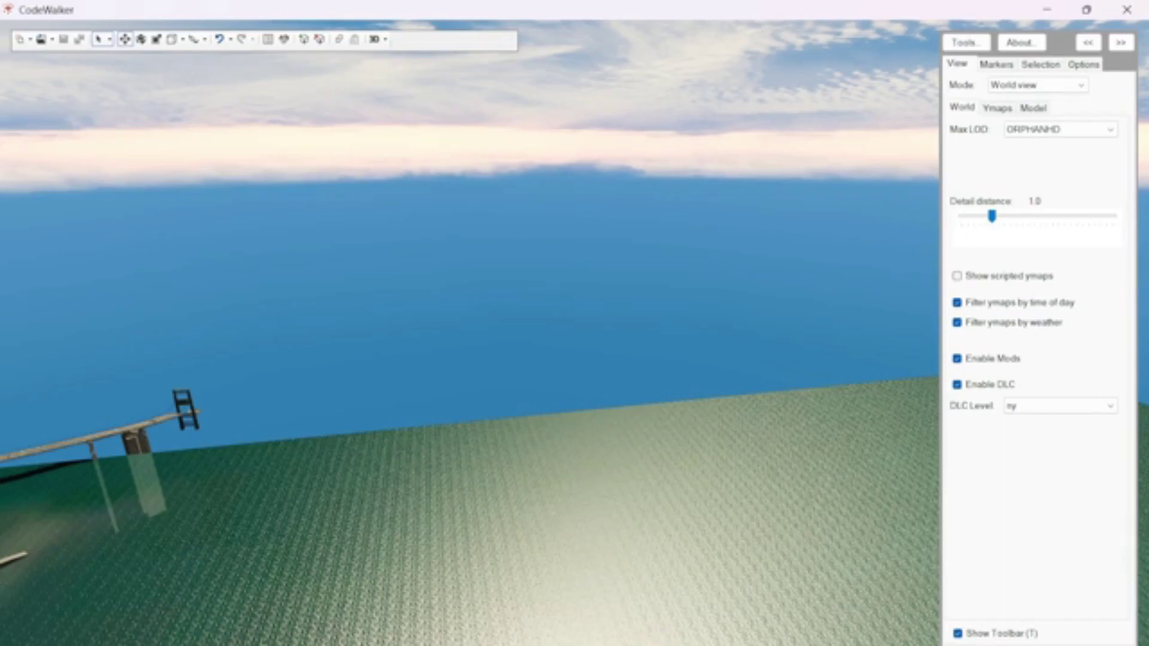
key(alt+Tab)
Step: Play the Central Cee mix from Spotify's home page, then return to CodeWalker
click(37, 79)
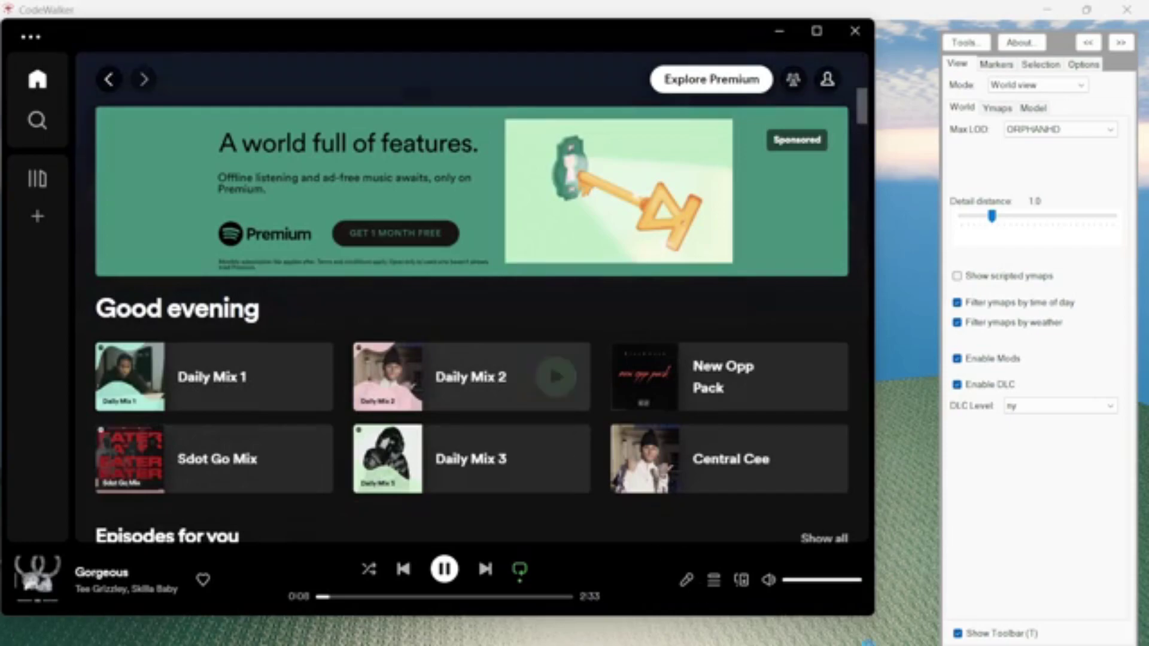
click(556, 377)
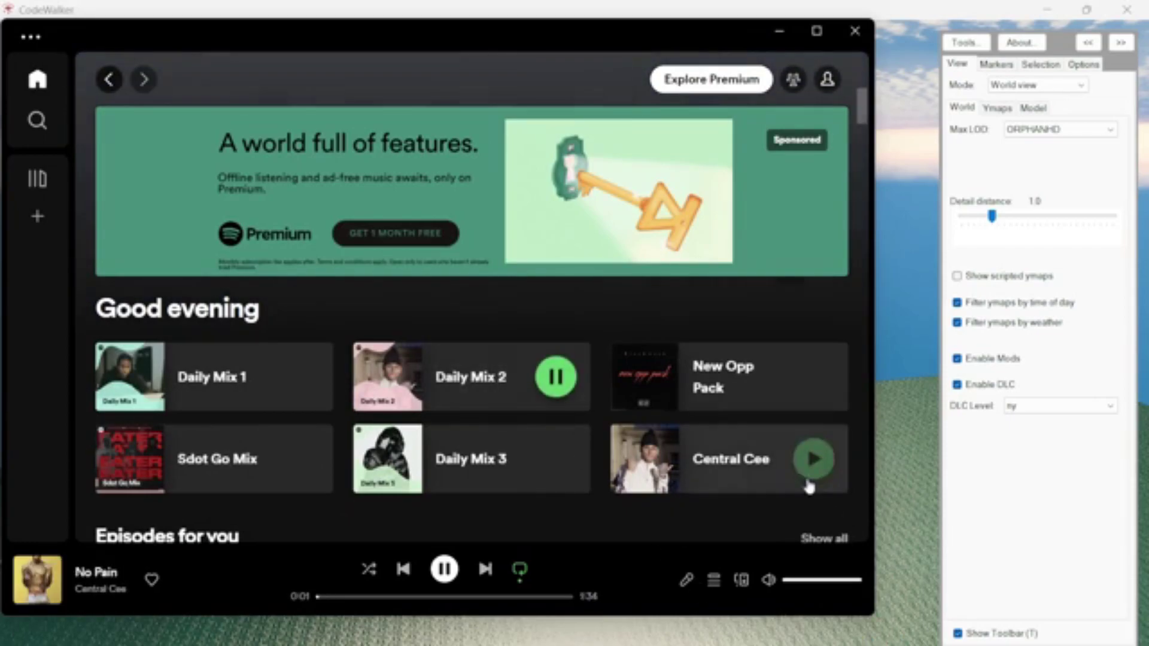
click(814, 459)
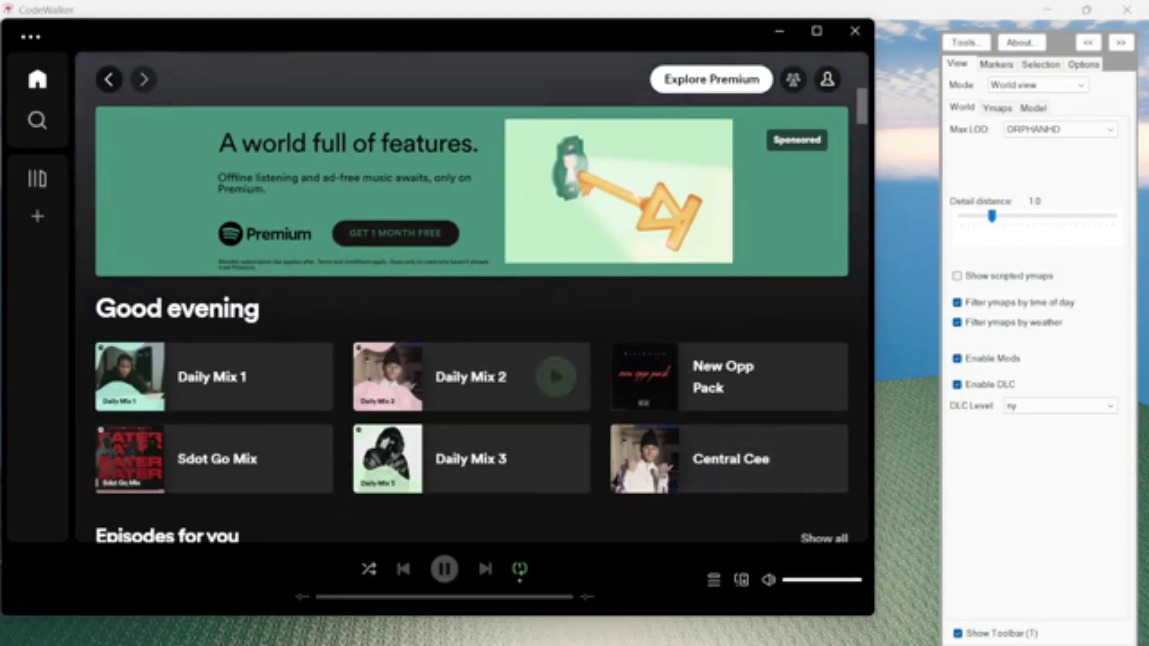
click(896, 596)
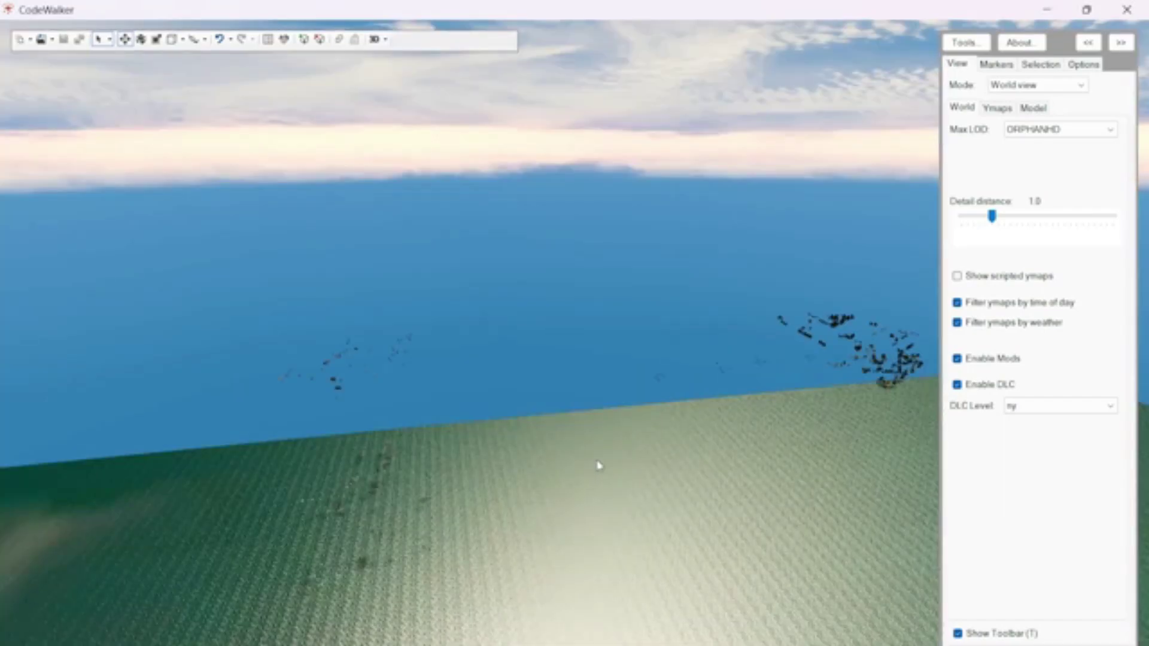
Step: Fly the camera over the city and stone rooftops down toward the tree-lined park by the pool
mouse_move(589, 460)
mouse_down()
mouse_move(696, 486)
mouse_move(582, 448)
mouse_up()
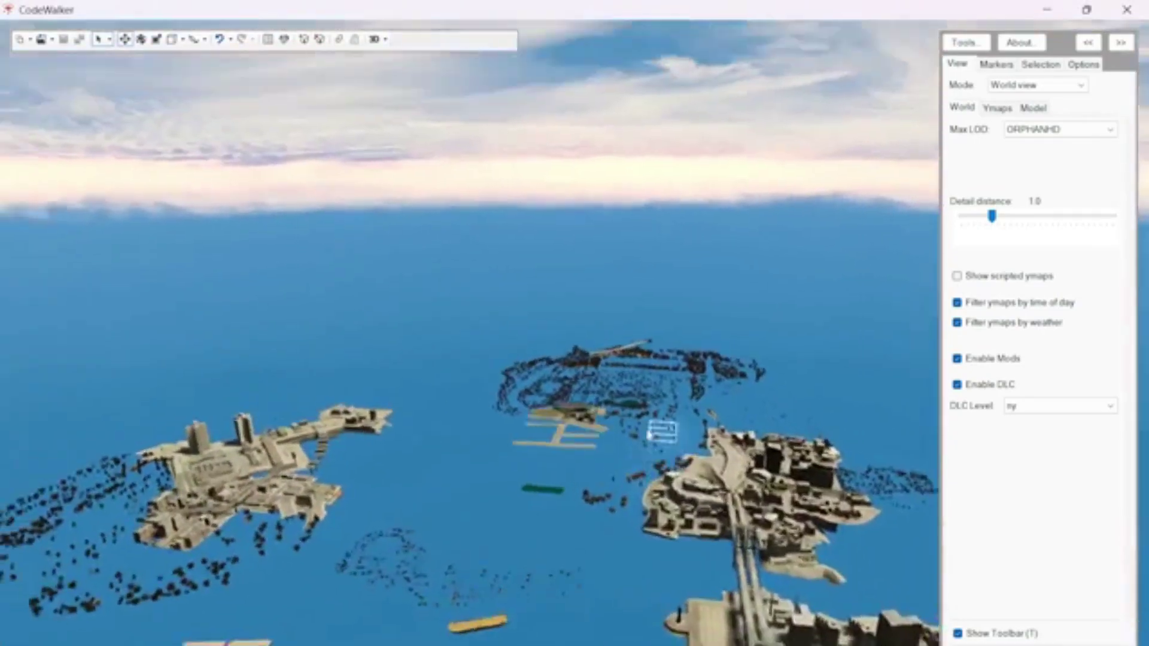
mouse_move(572, 457)
mouse_down()
mouse_move(557, 525)
mouse_move(534, 543)
mouse_move(574, 551)
mouse_move(421, 458)
mouse_up()
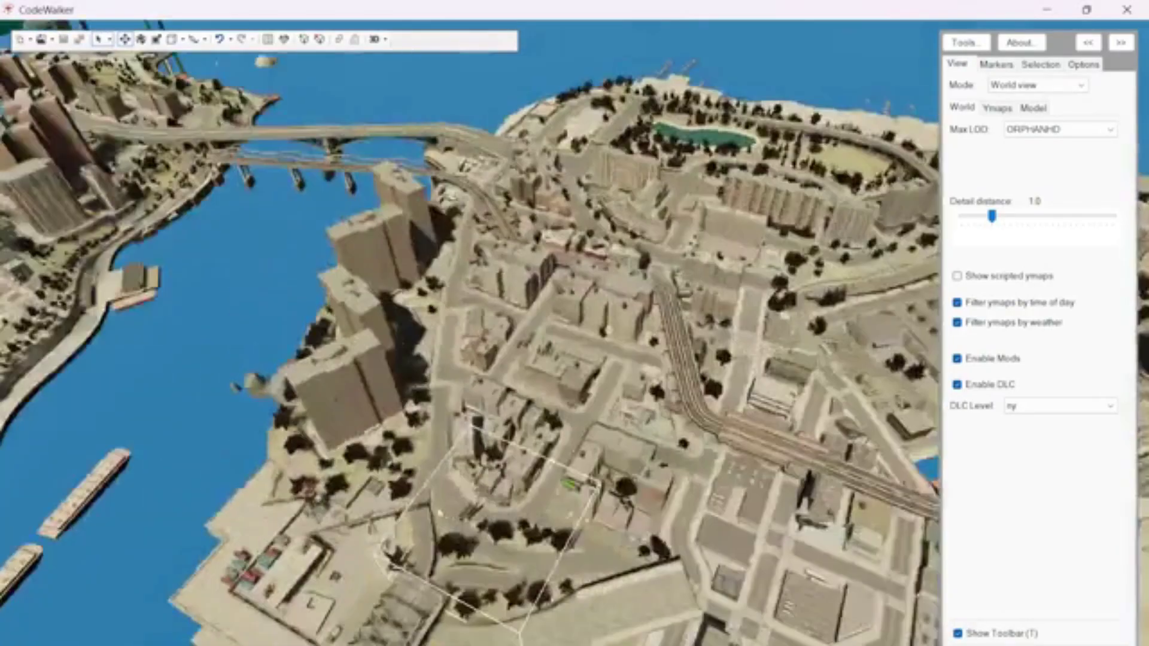
key(w)
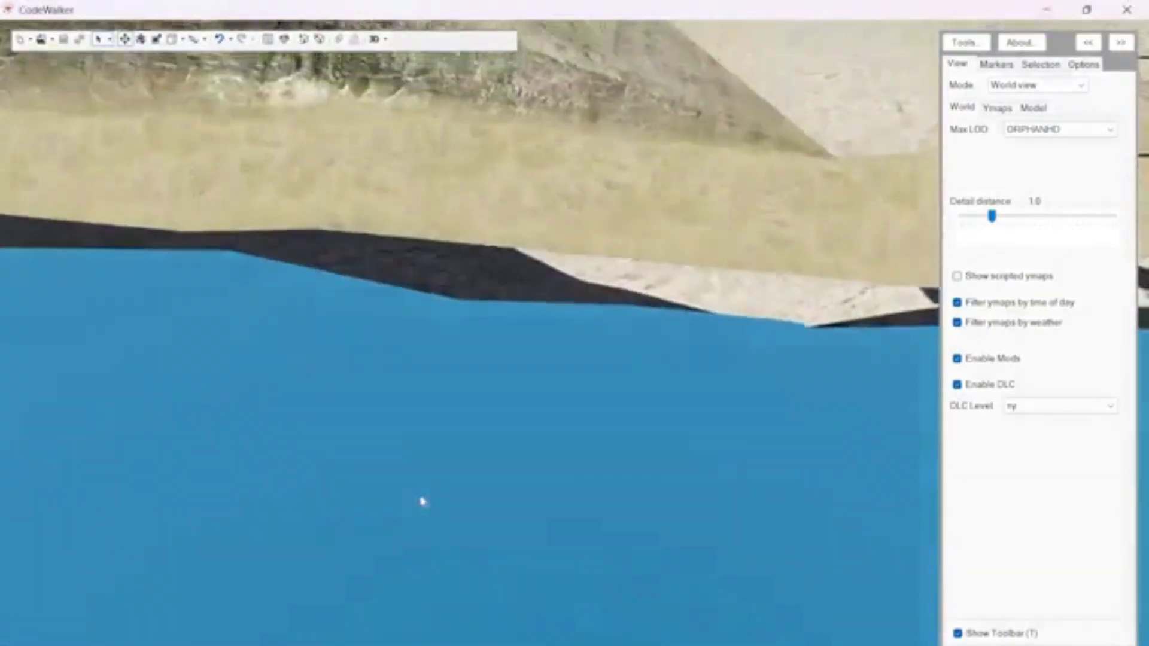
mouse_move(421, 500)
mouse_down()
mouse_move(262, 506)
mouse_move(588, 491)
mouse_move(562, 409)
mouse_up()
key(s)
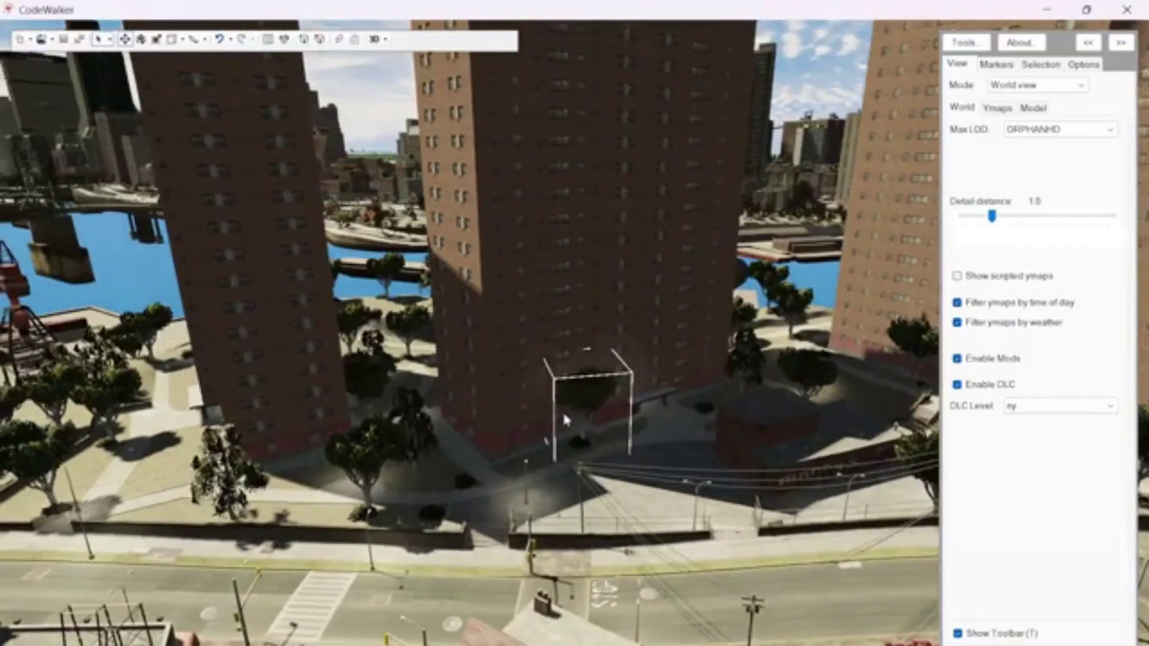
key(w)
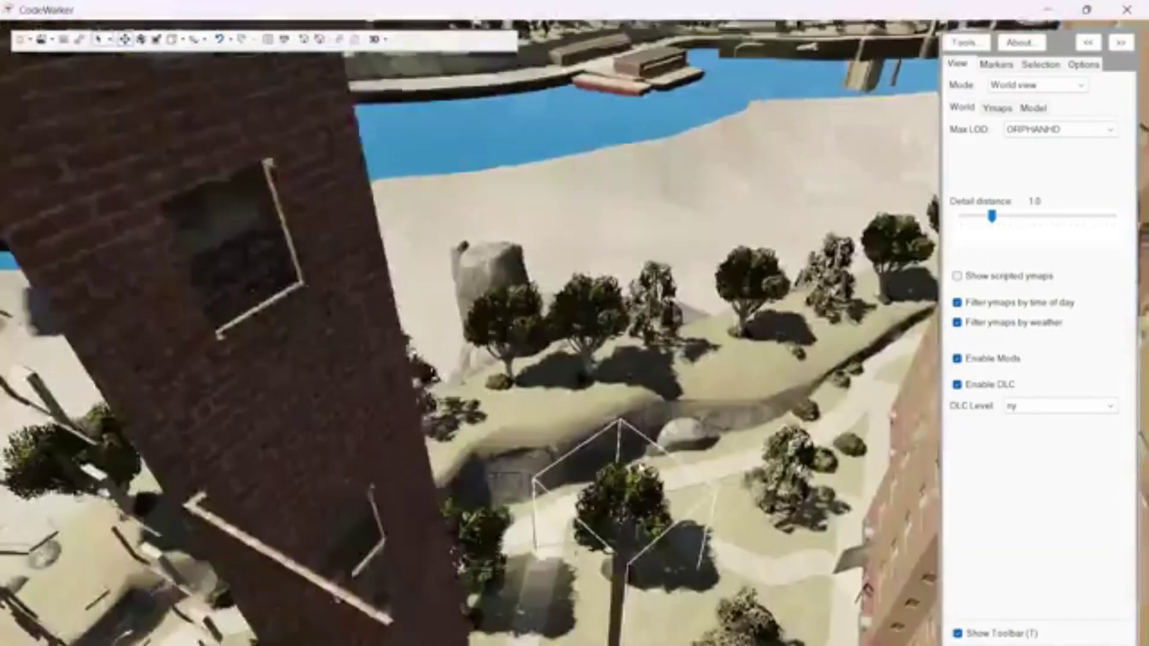
drag(639, 466, 697, 541)
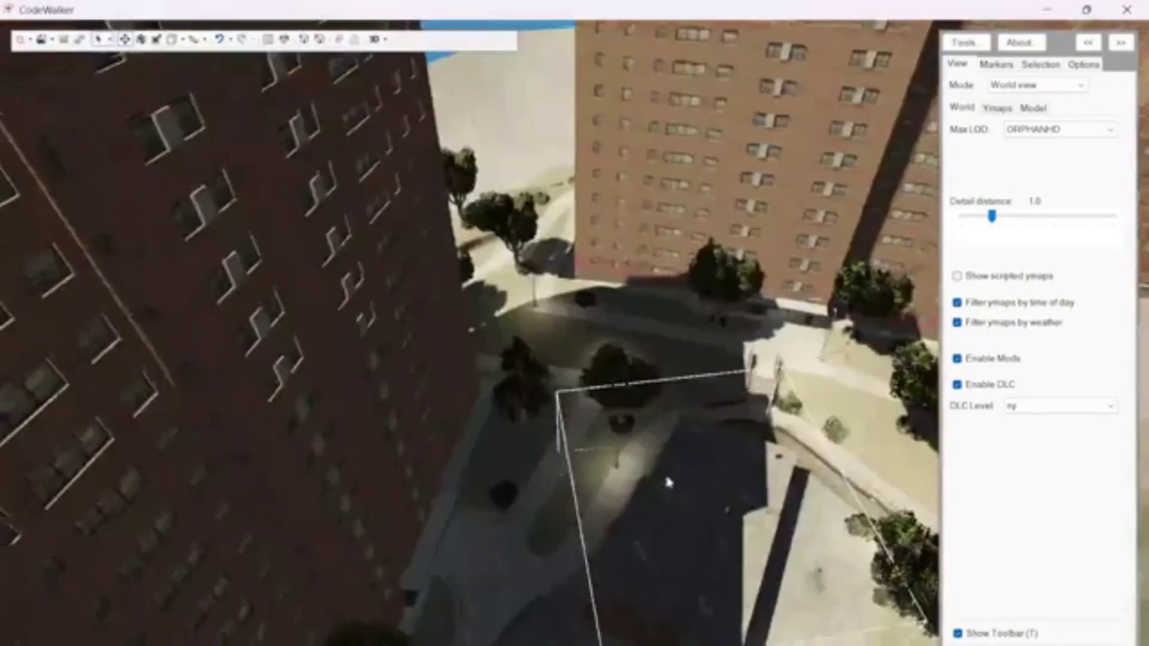
key(w)
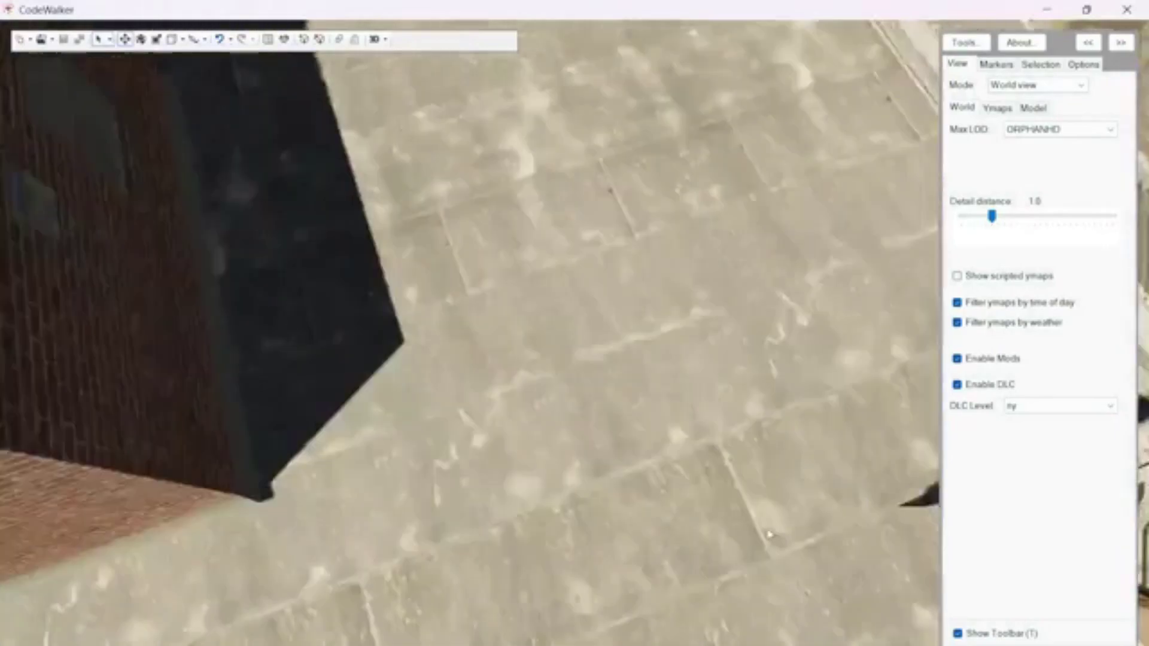
drag(709, 545, 771, 527)
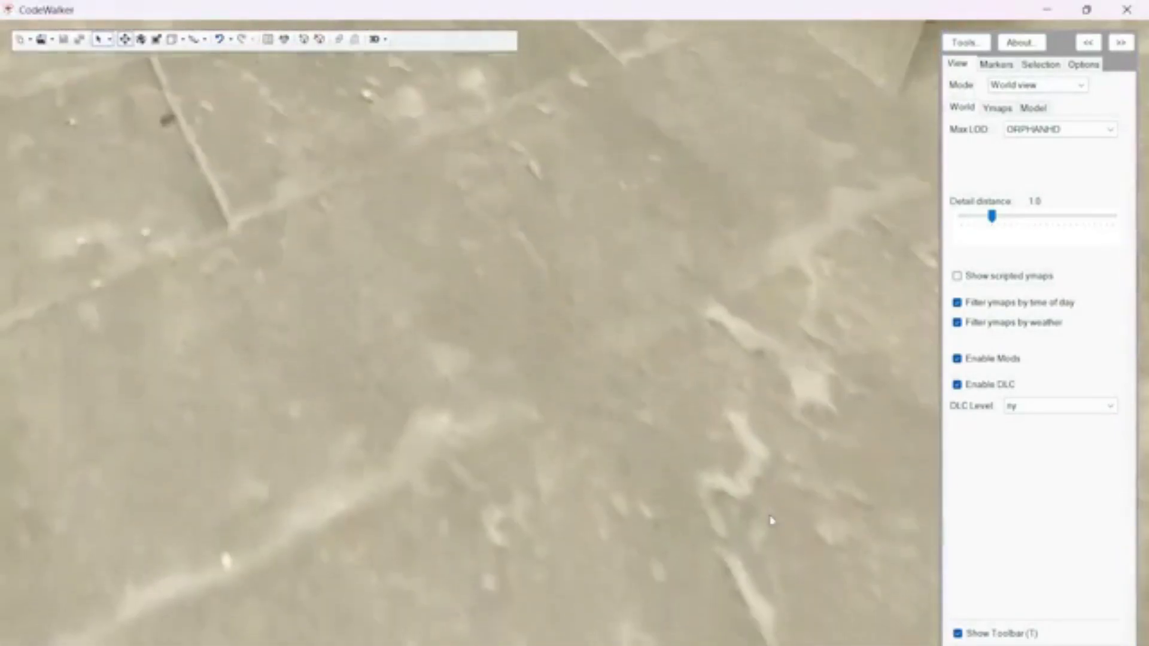
key(s)
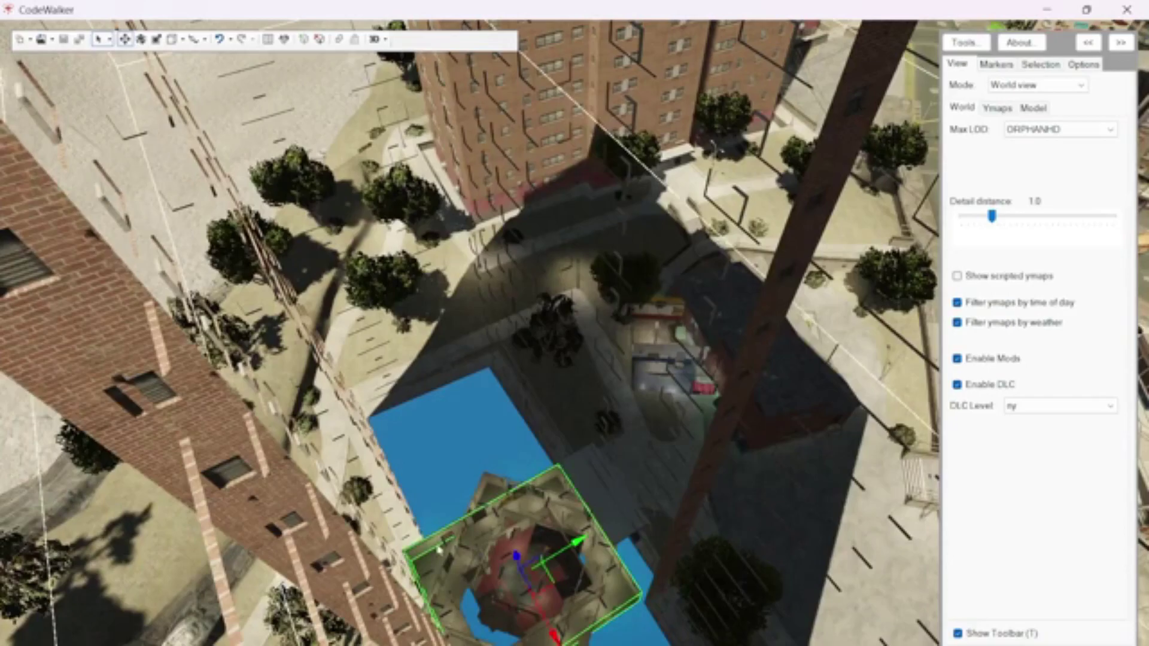
Step: Fly down past the roof and zoom until the graffiti-walled interior beside the pool fills the view
key(w)
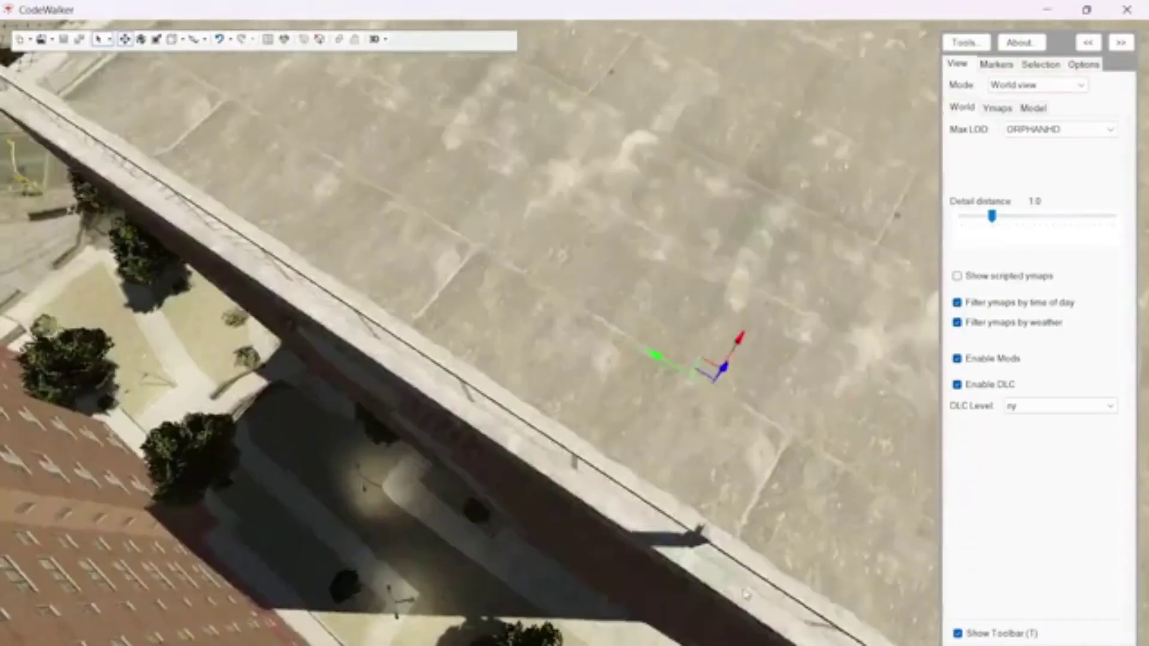
key(w)
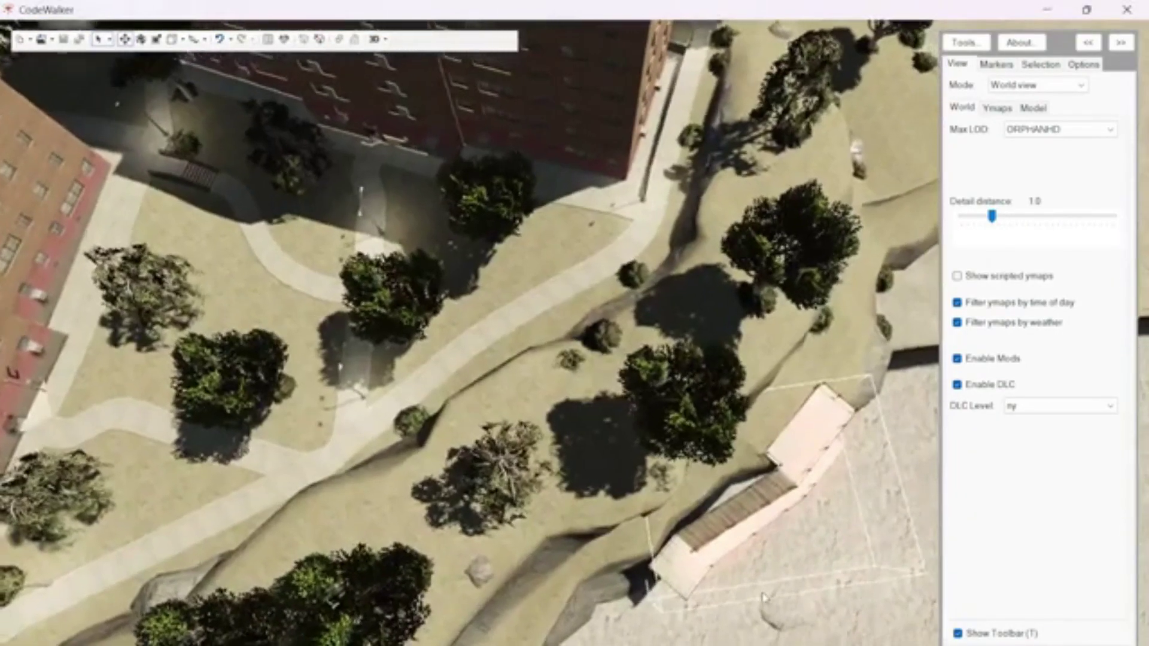
scroll(764, 597, down, 5)
scroll(658, 516, up, 5)
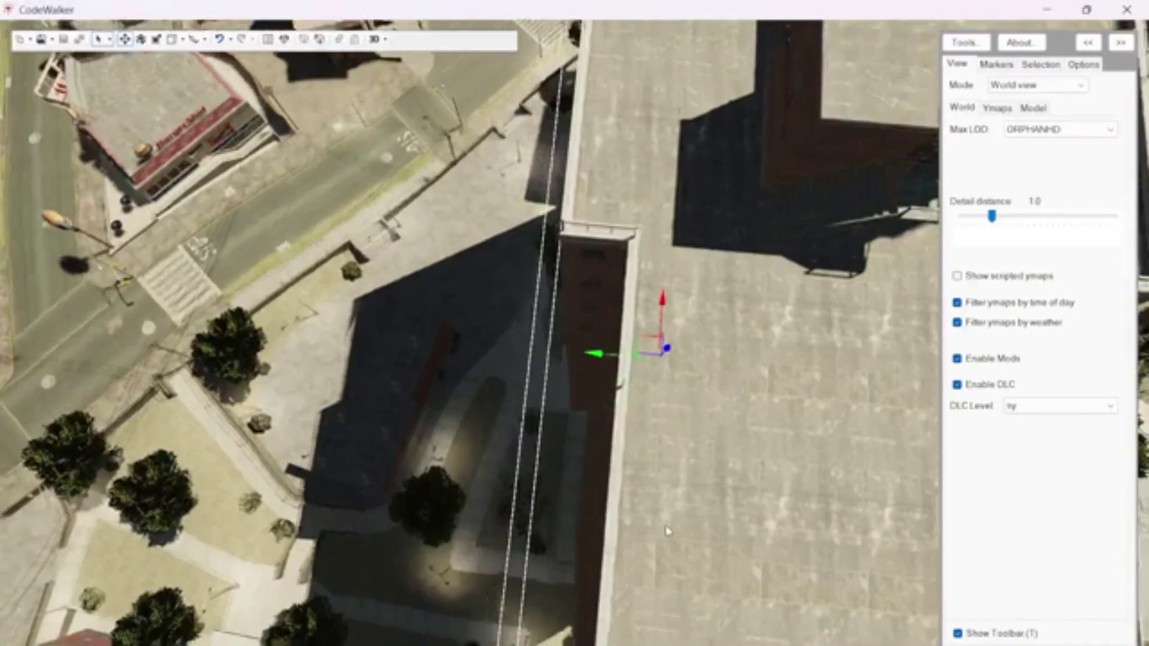
scroll(666, 515, up, 3)
scroll(671, 535, down, 2)
scroll(725, 502, down, 5)
scroll(724, 503, up, 1)
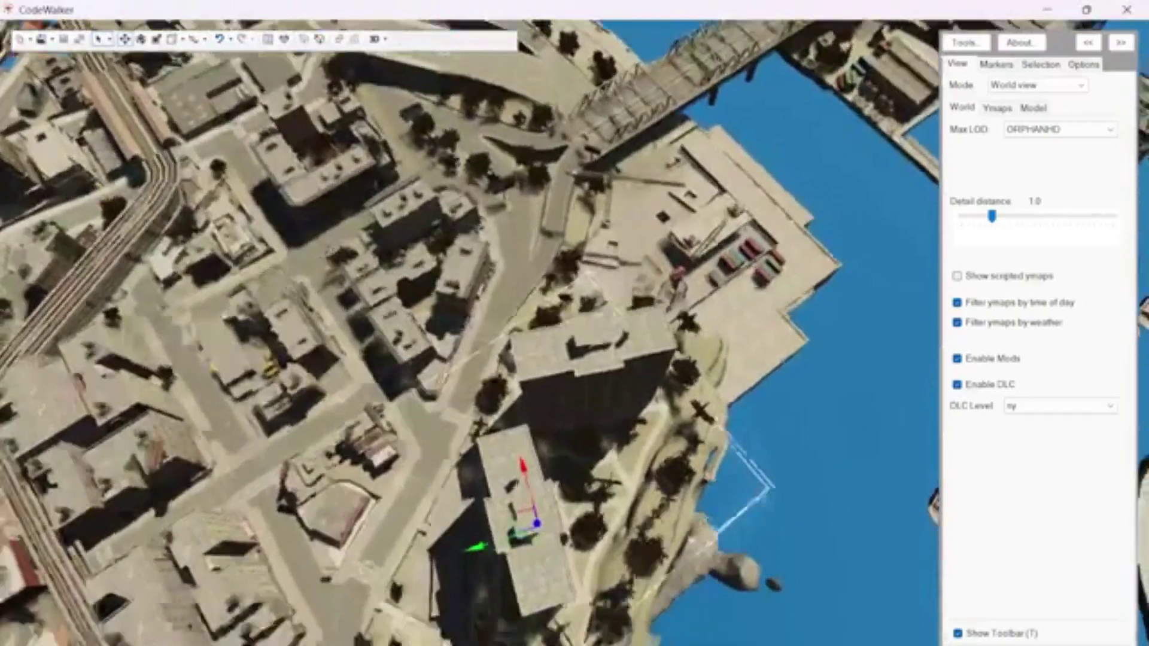
scroll(689, 515, up, 3)
scroll(629, 533, up, 3)
scroll(580, 548, up, 2)
scroll(601, 559, up, 2)
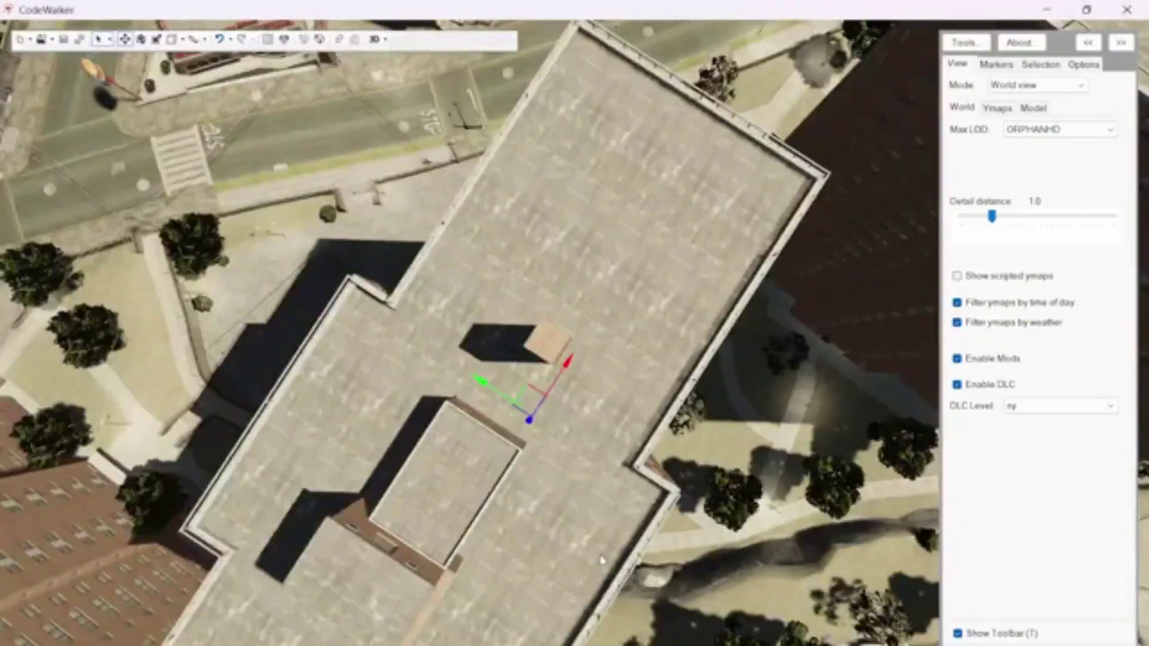
scroll(601, 560, up, 2)
scroll(601, 560, up, 2)
scroll(602, 560, up, 1)
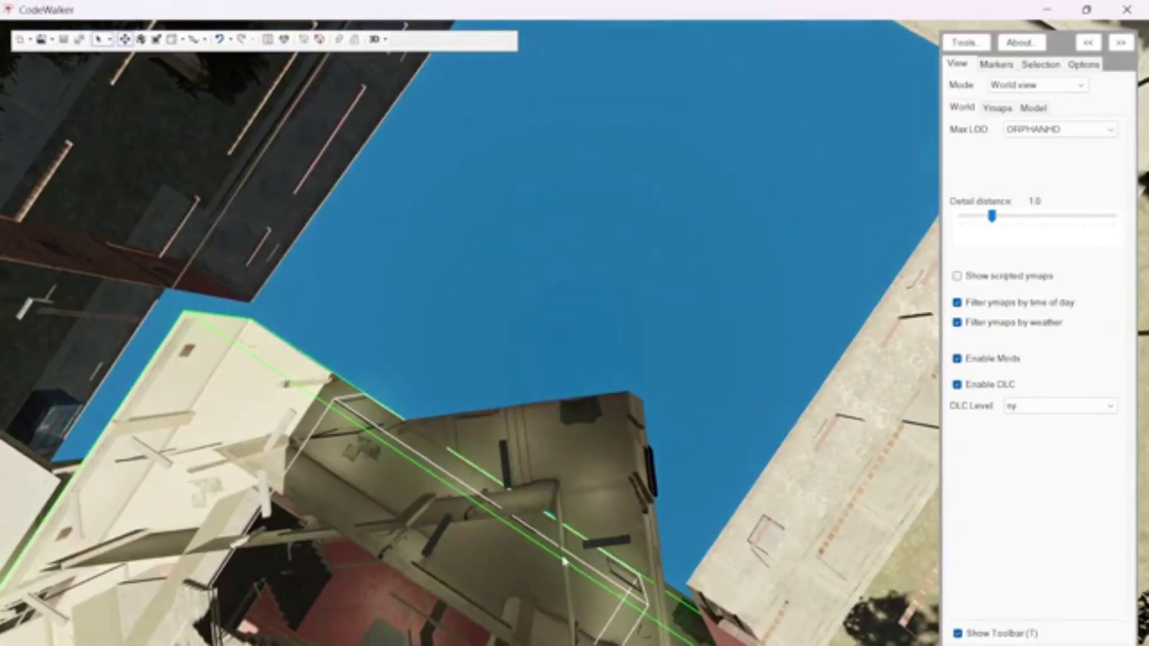
scroll(557, 527, down, 2)
scroll(548, 491, down, 3)
scroll(539, 455, up, 1)
scroll(526, 418, up, 3)
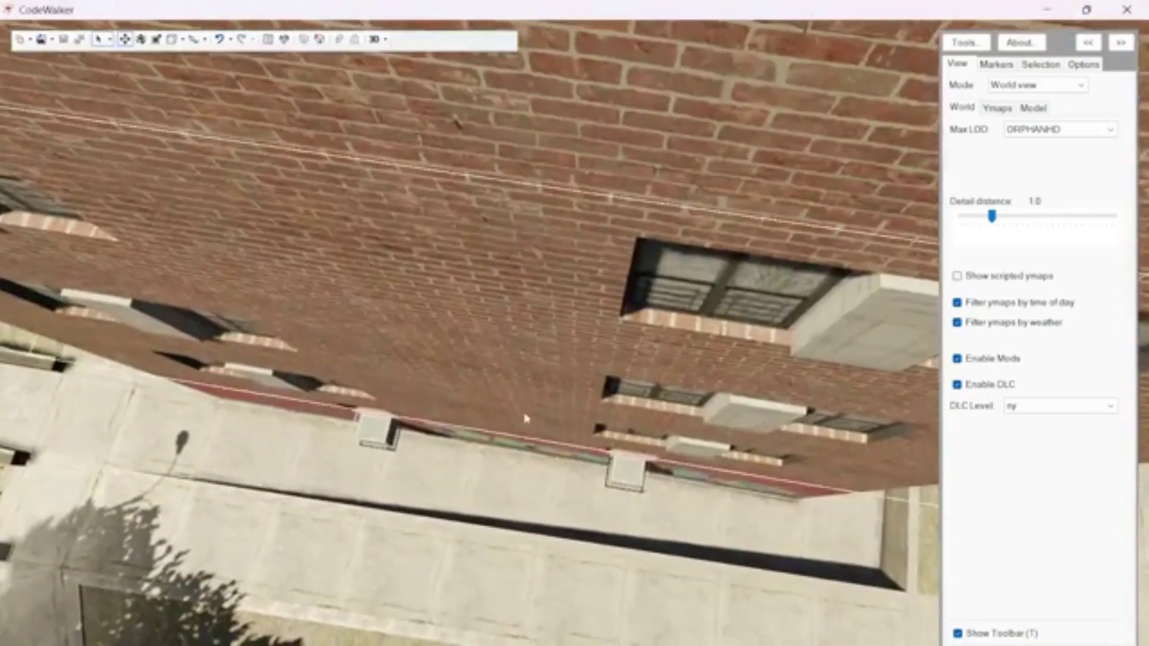
scroll(526, 413, down, 4)
scroll(530, 372, up, 2)
scroll(533, 354, up, 1)
scroll(531, 362, up, 3)
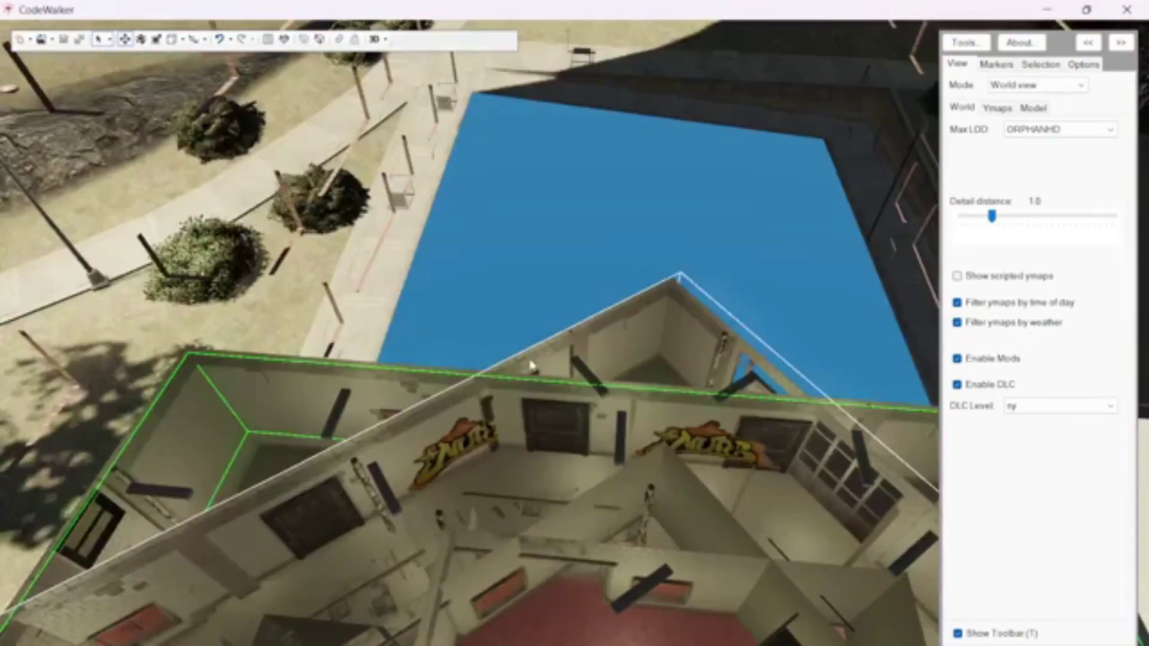
scroll(530, 366, down, 2)
scroll(541, 384, down, 2)
scroll(570, 423, up, 3)
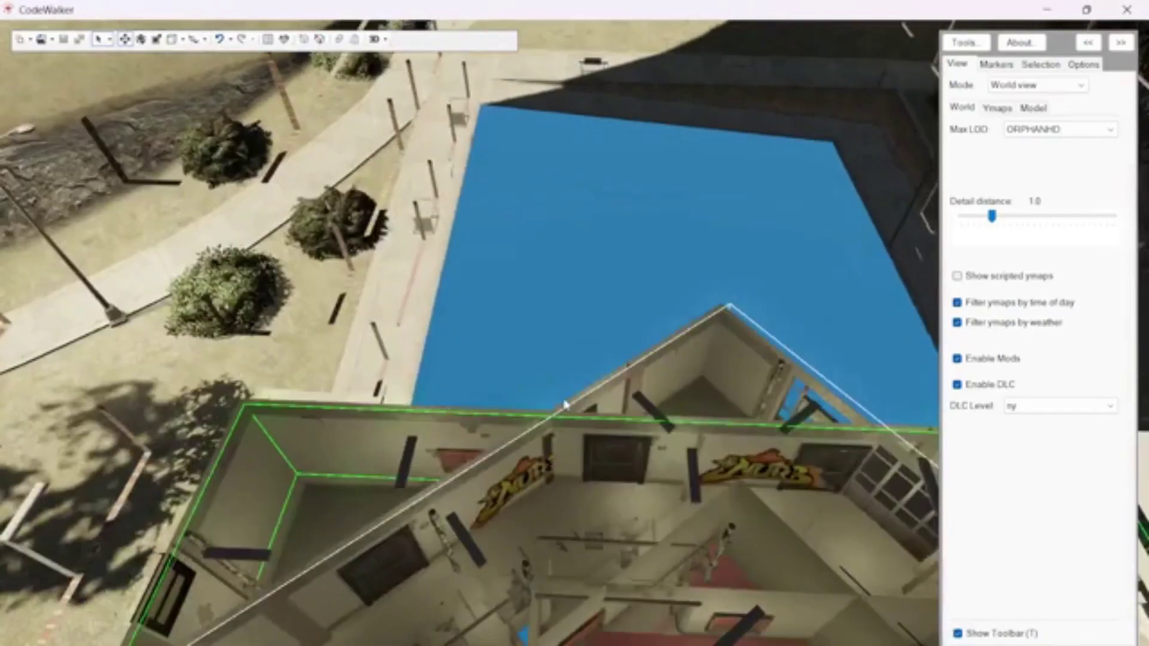
scroll(565, 405, up, 2)
scroll(565, 404, up, 2)
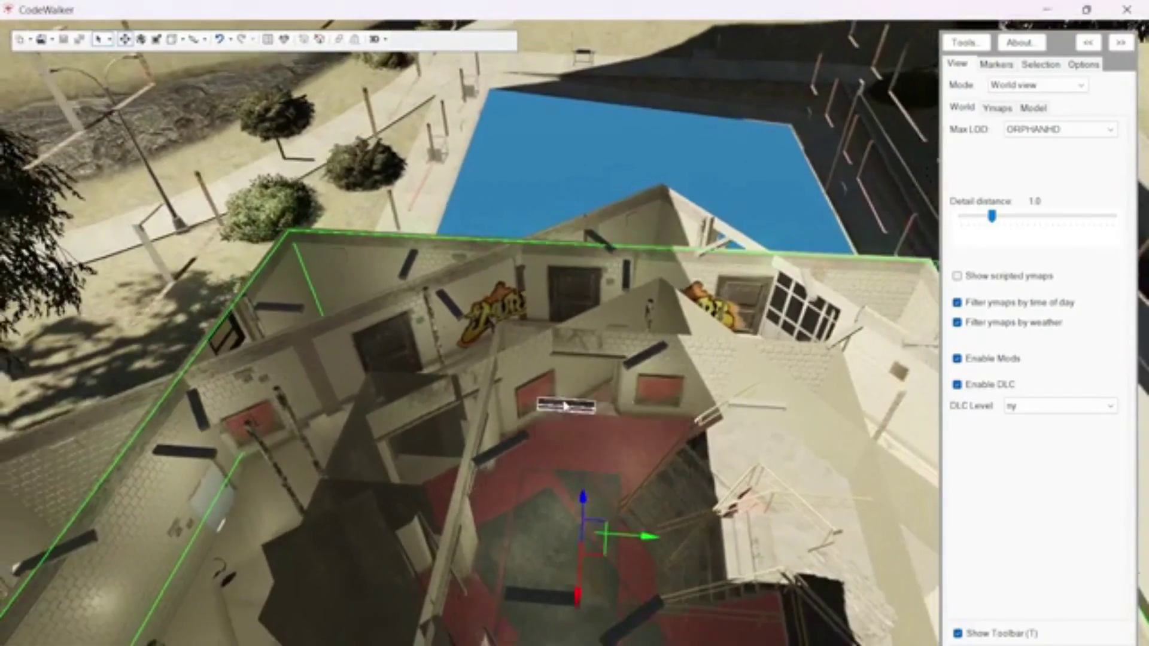
scroll(565, 407, down, 2)
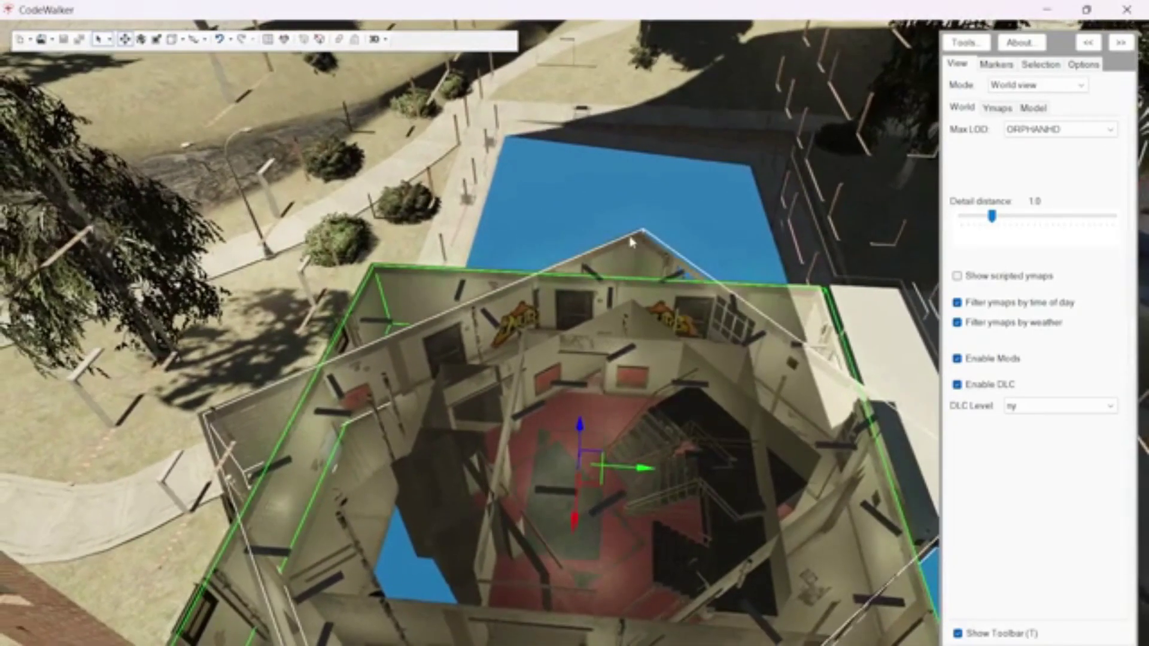
click(634, 246)
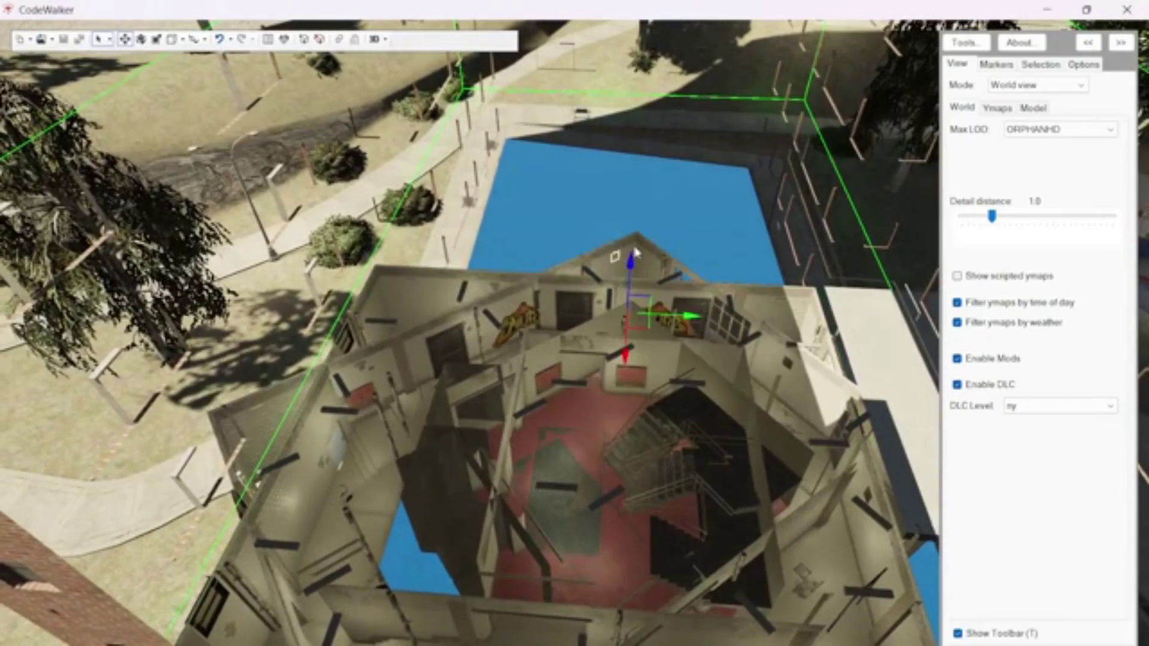
click(576, 437)
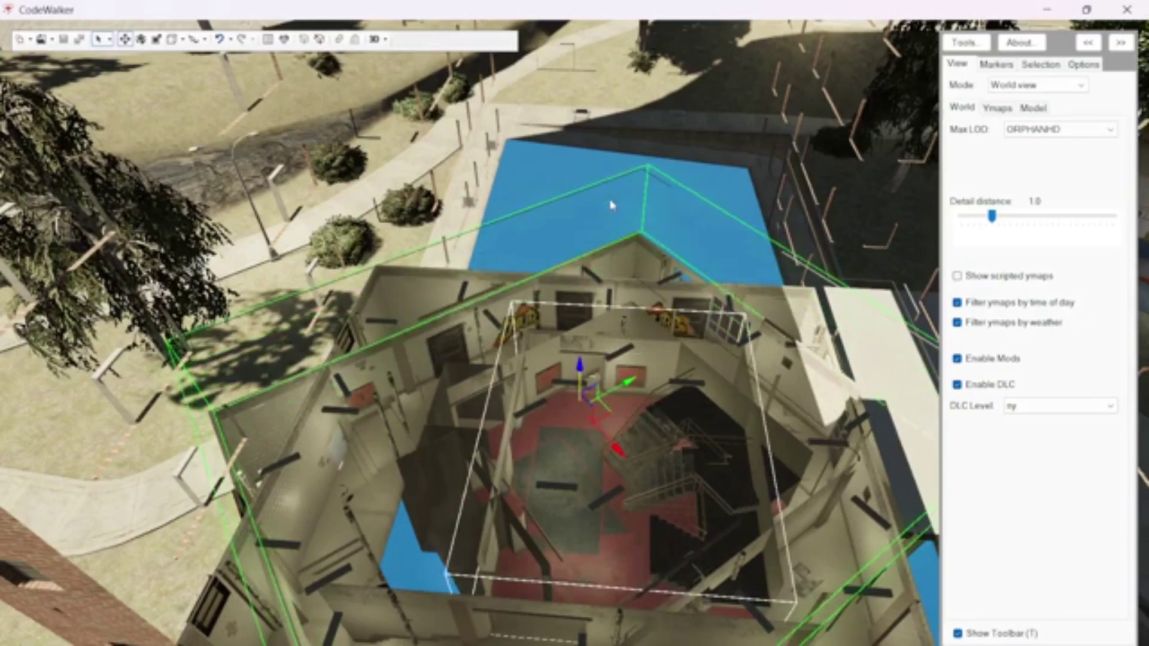
click(609, 304)
click(610, 304)
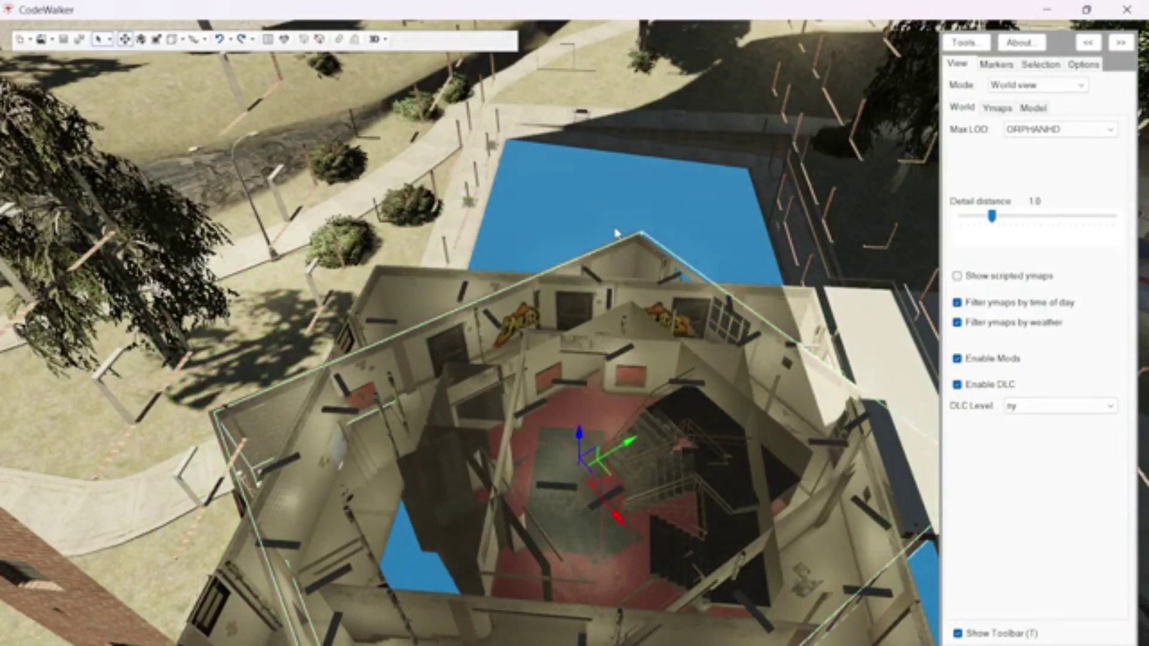
click(564, 223)
click(413, 273)
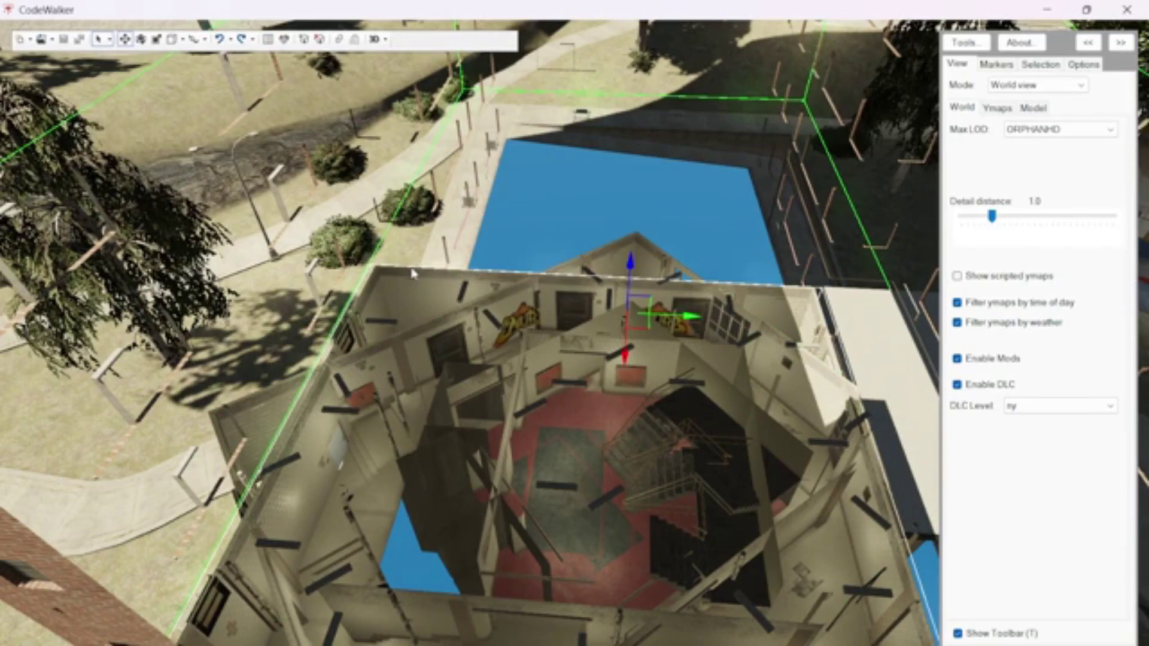
click(415, 275)
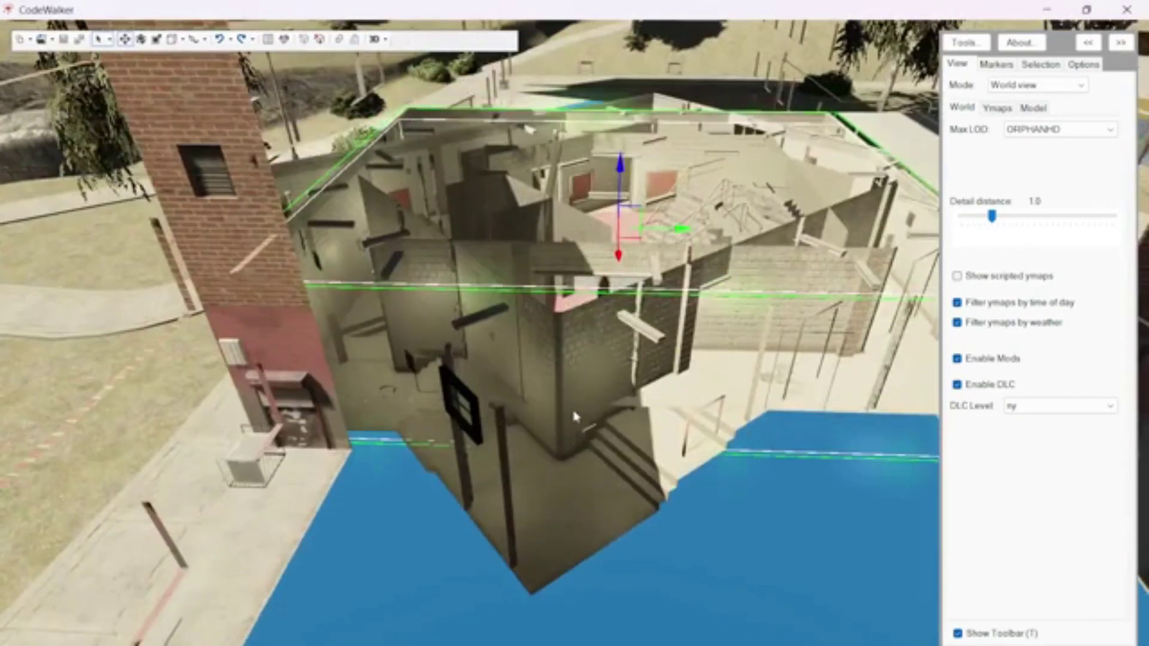
mouse_move(574, 408)
mouse_down()
mouse_move(571, 427)
mouse_move(567, 404)
mouse_up()
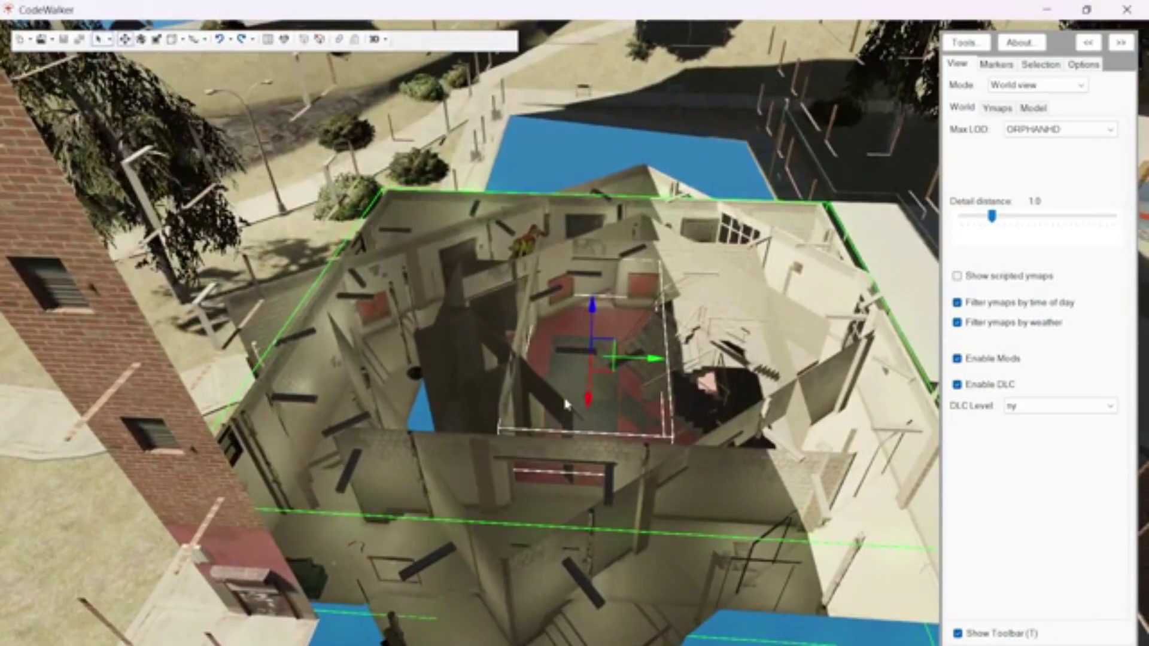
drag(591, 306, 596, 145)
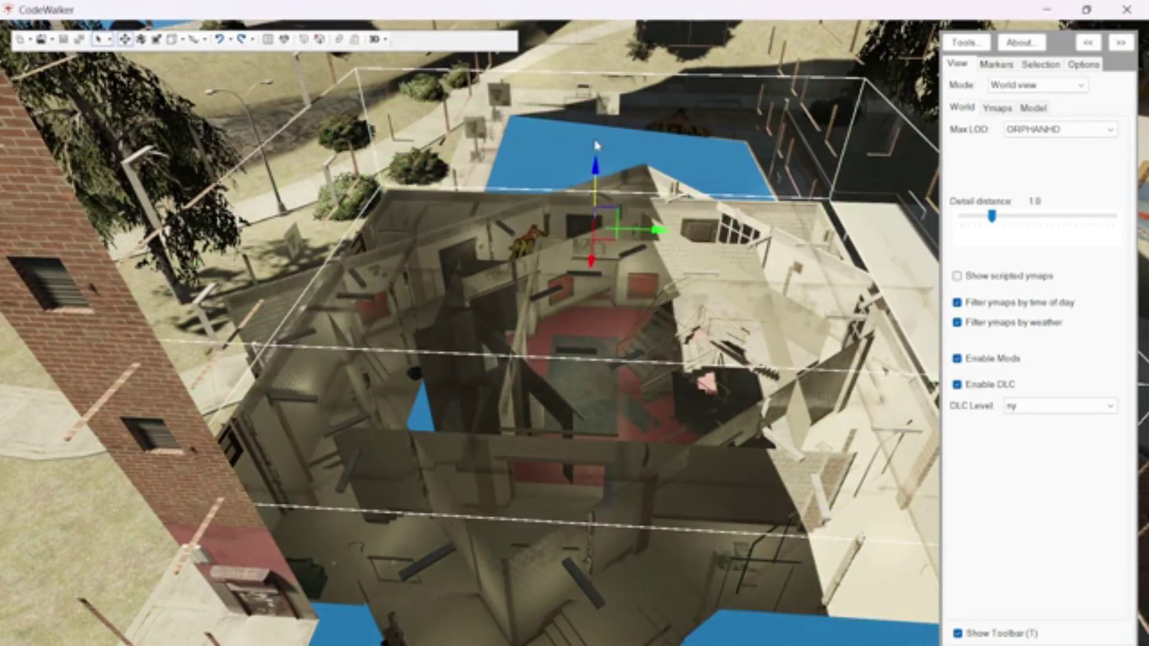
key(ctrl+z)
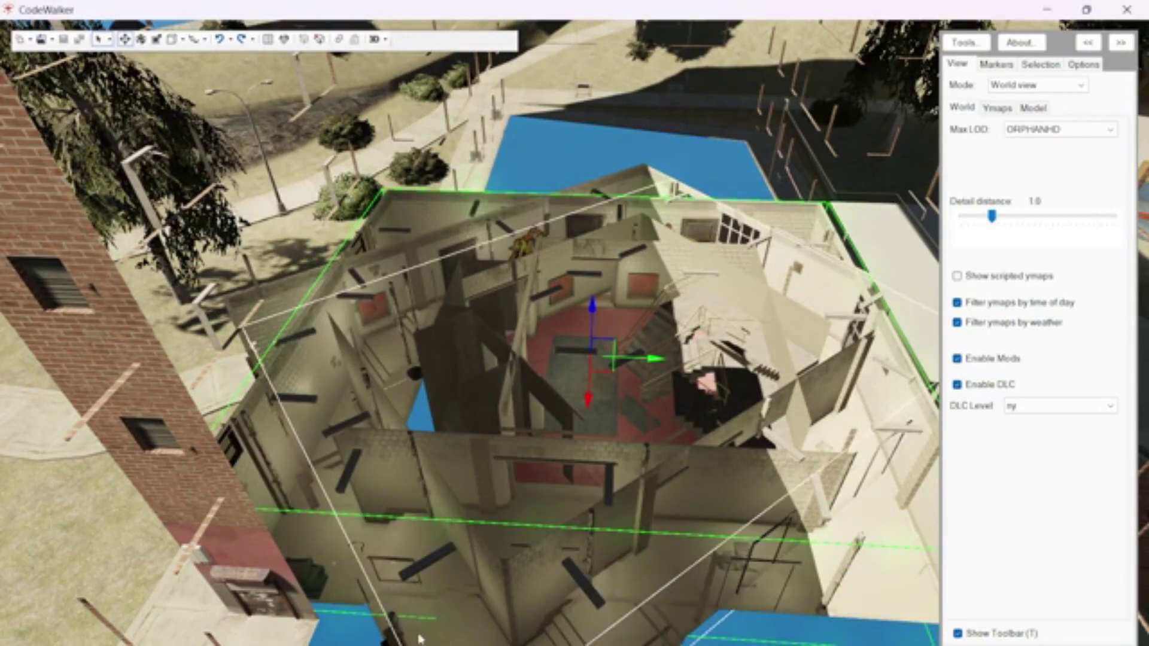
click(612, 340)
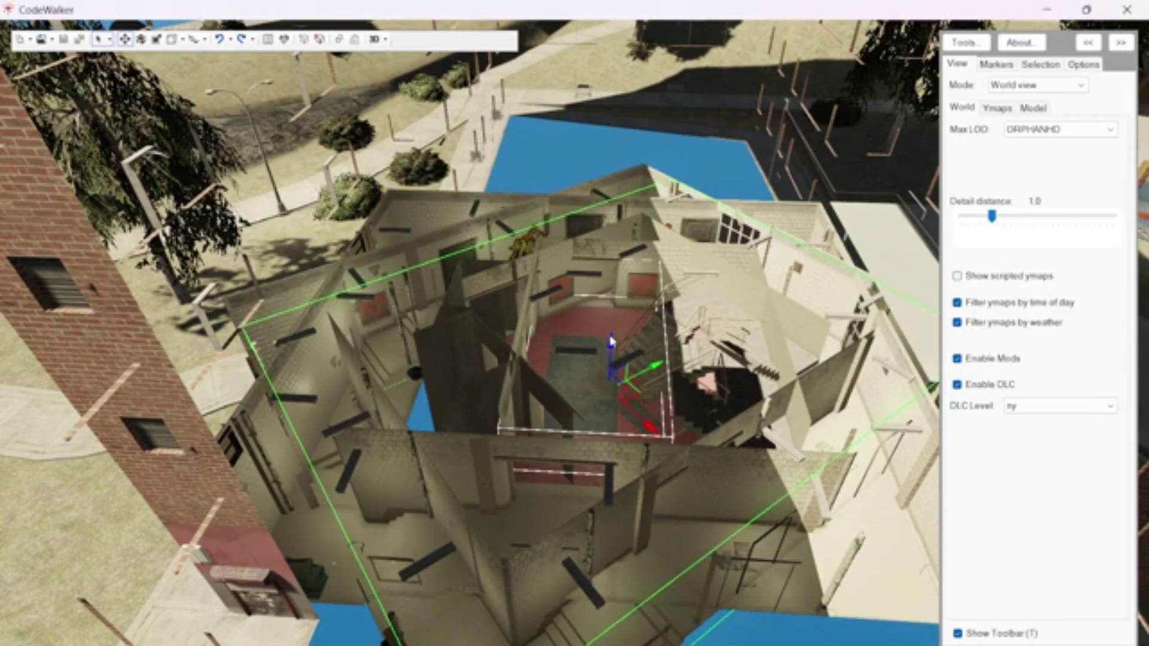
click(611, 272)
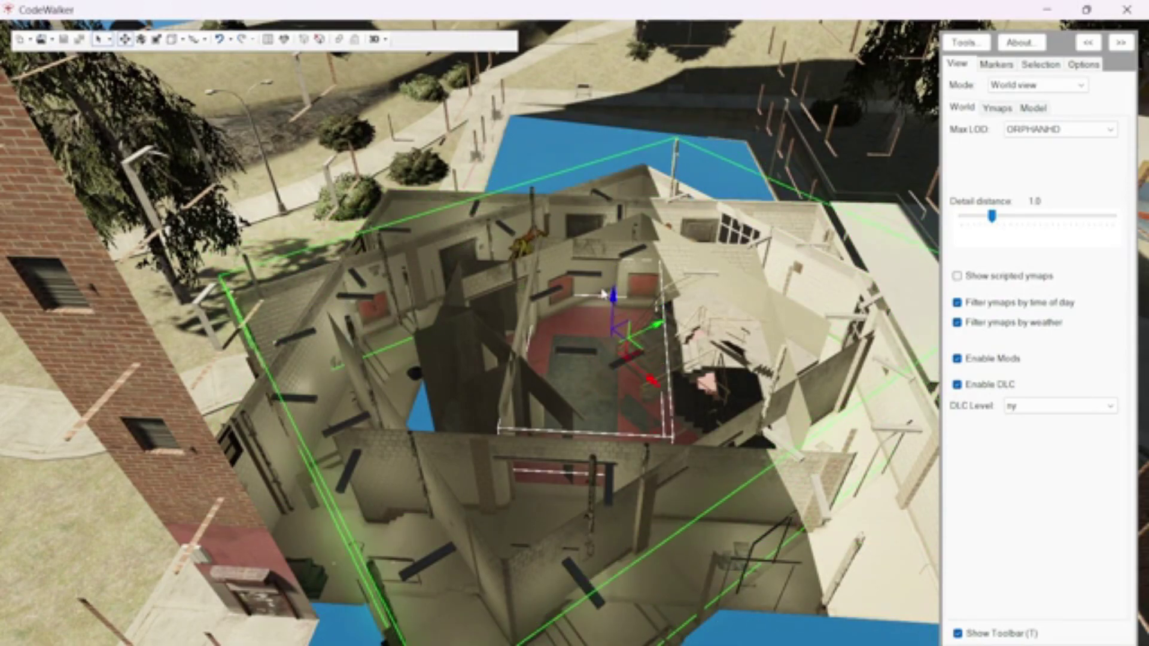
click(608, 335)
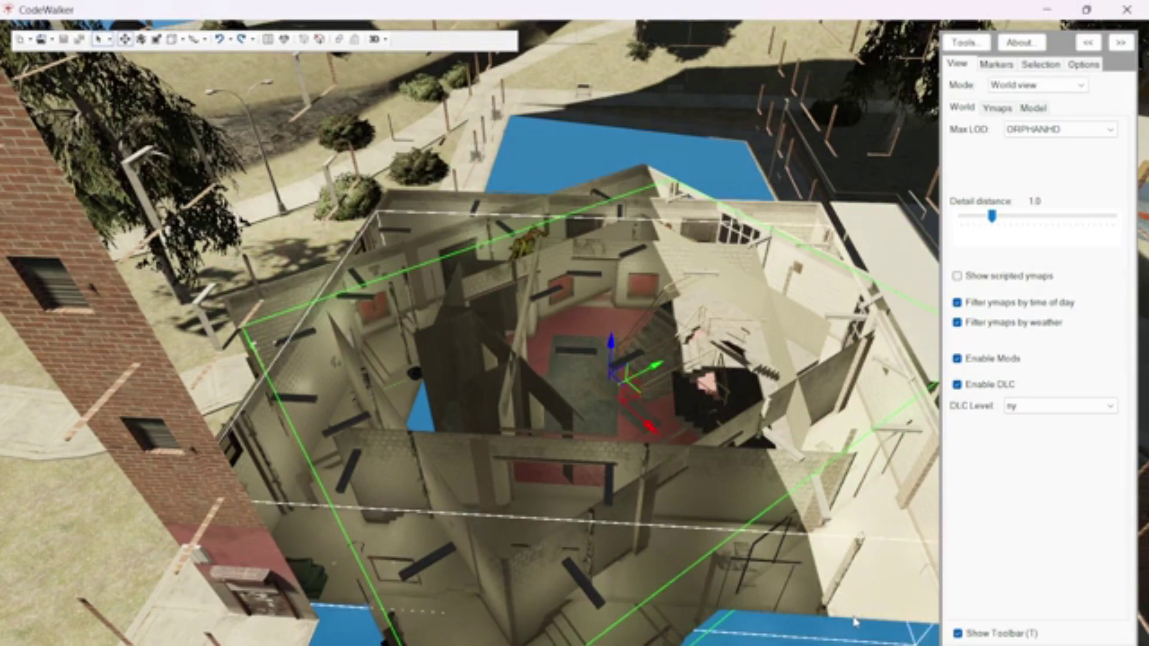
click(584, 325)
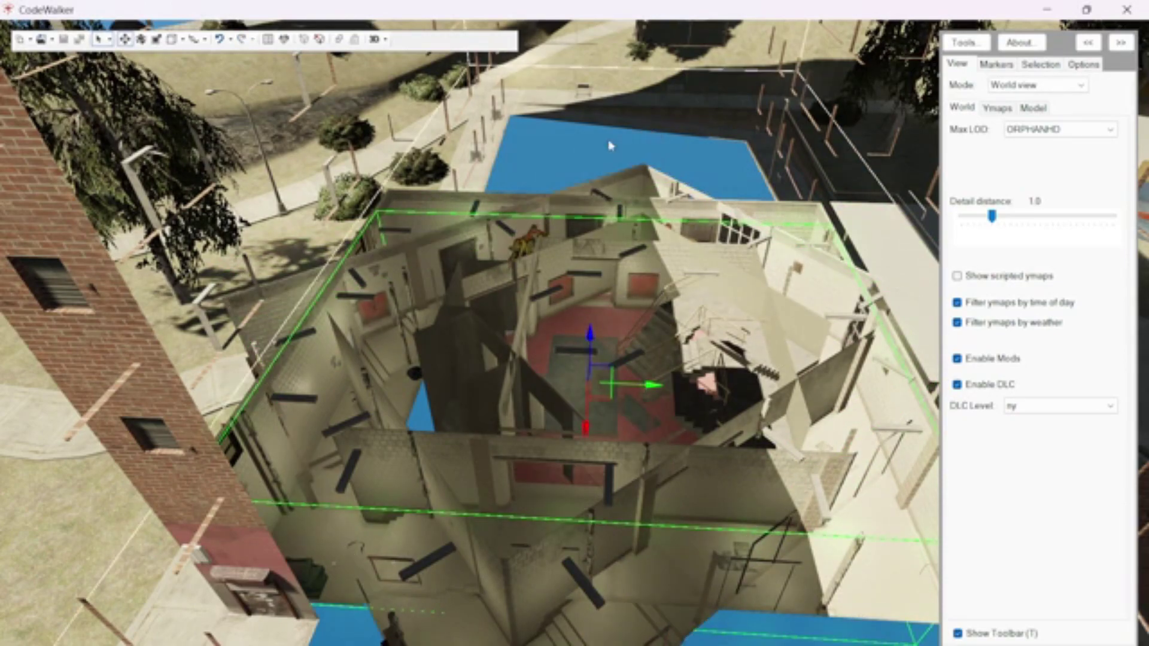
click(528, 165)
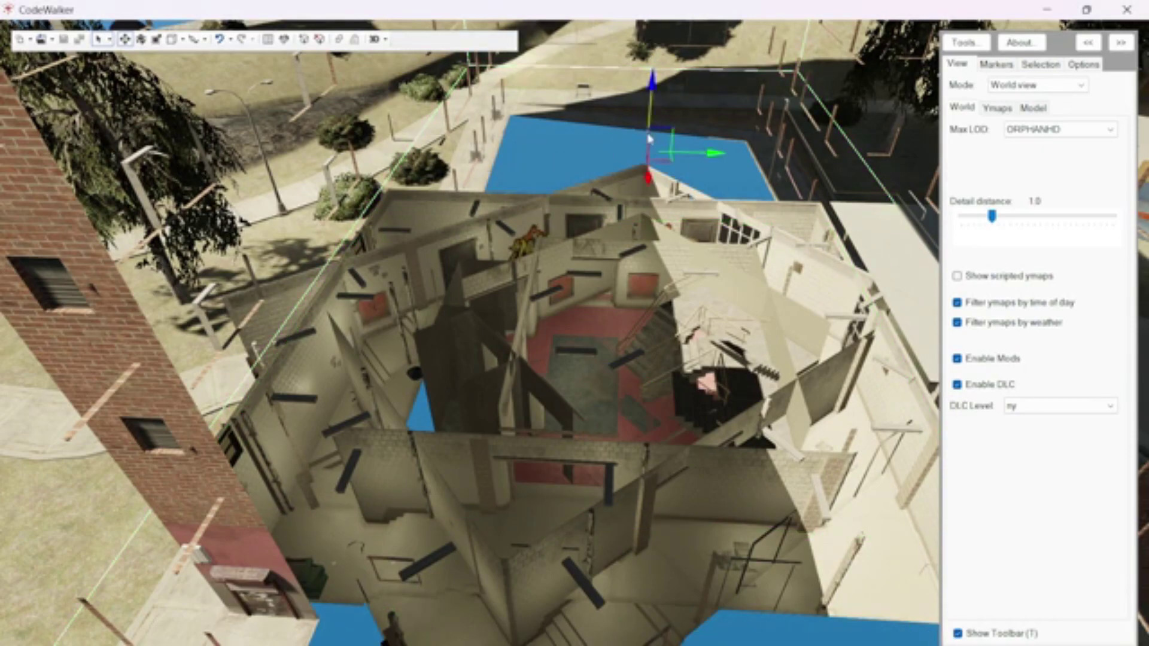
Step: Orbit closer and select the modded building, undoing an accidental move
scroll(619, 177, down, 3)
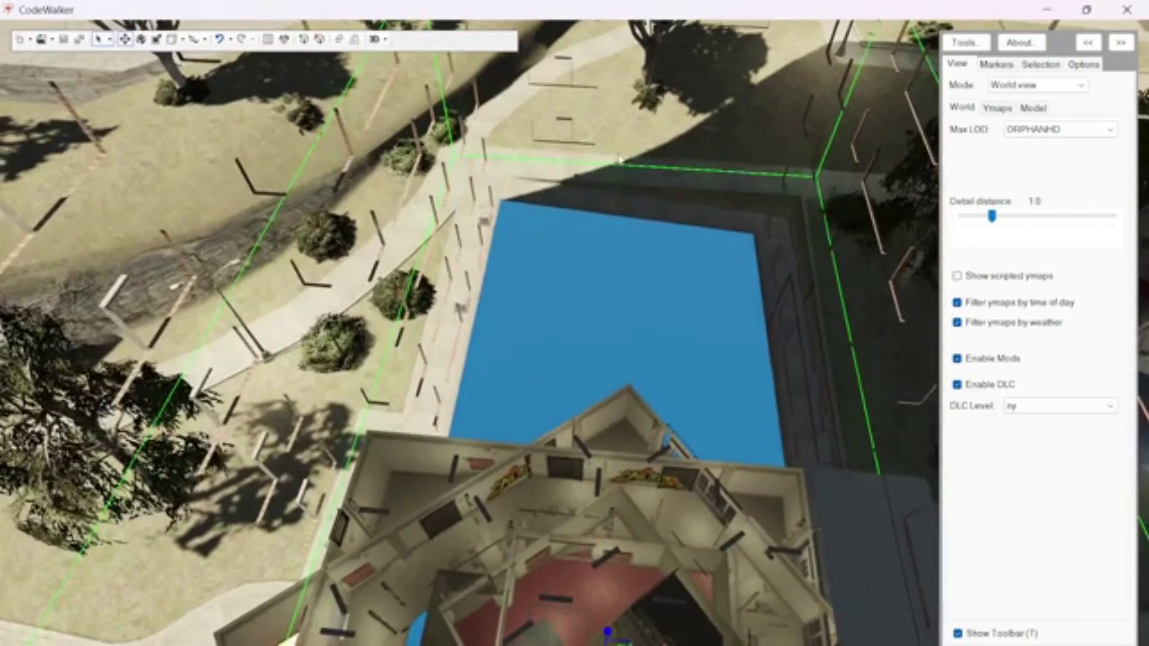
drag(620, 173, 753, 375)
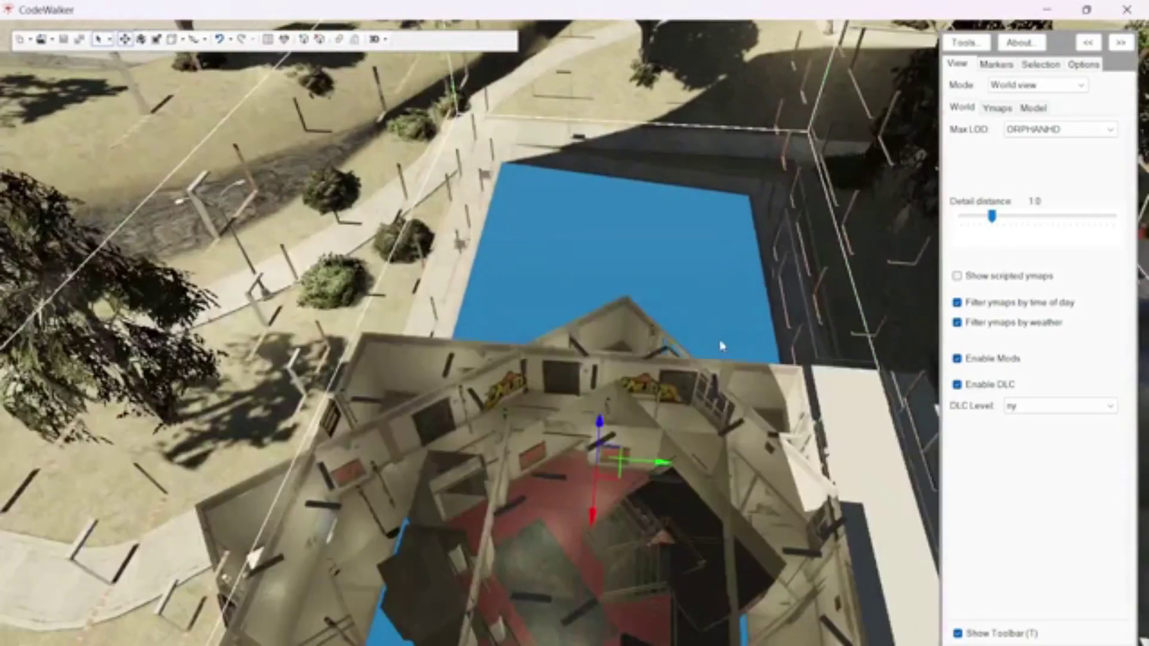
click(641, 301)
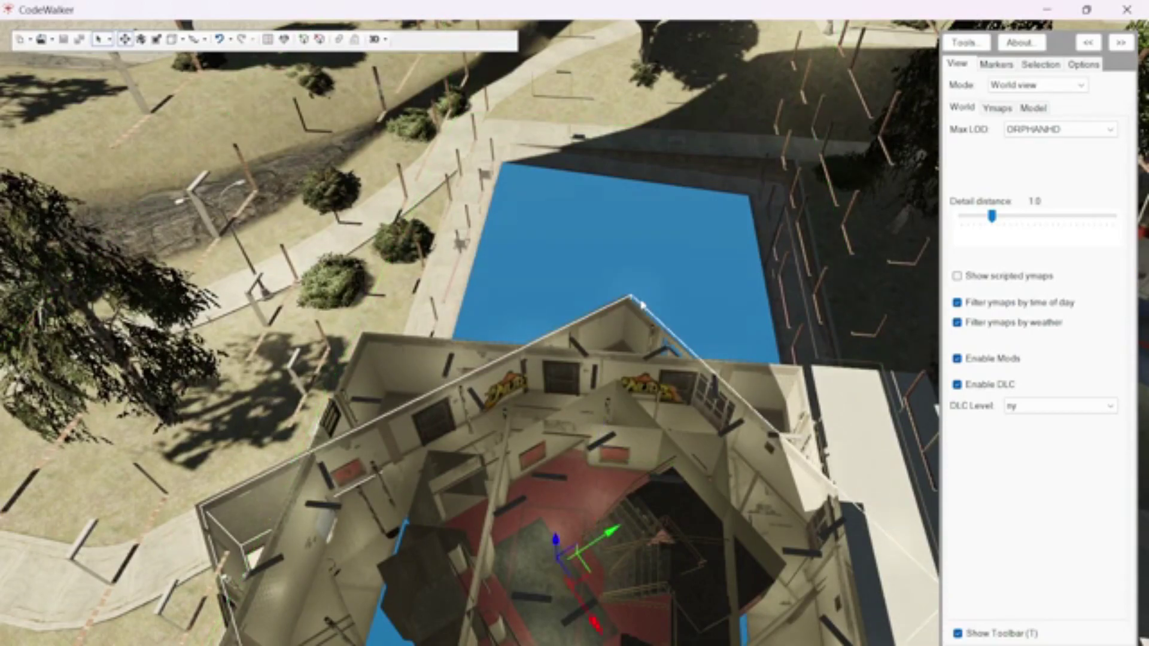
click(644, 305)
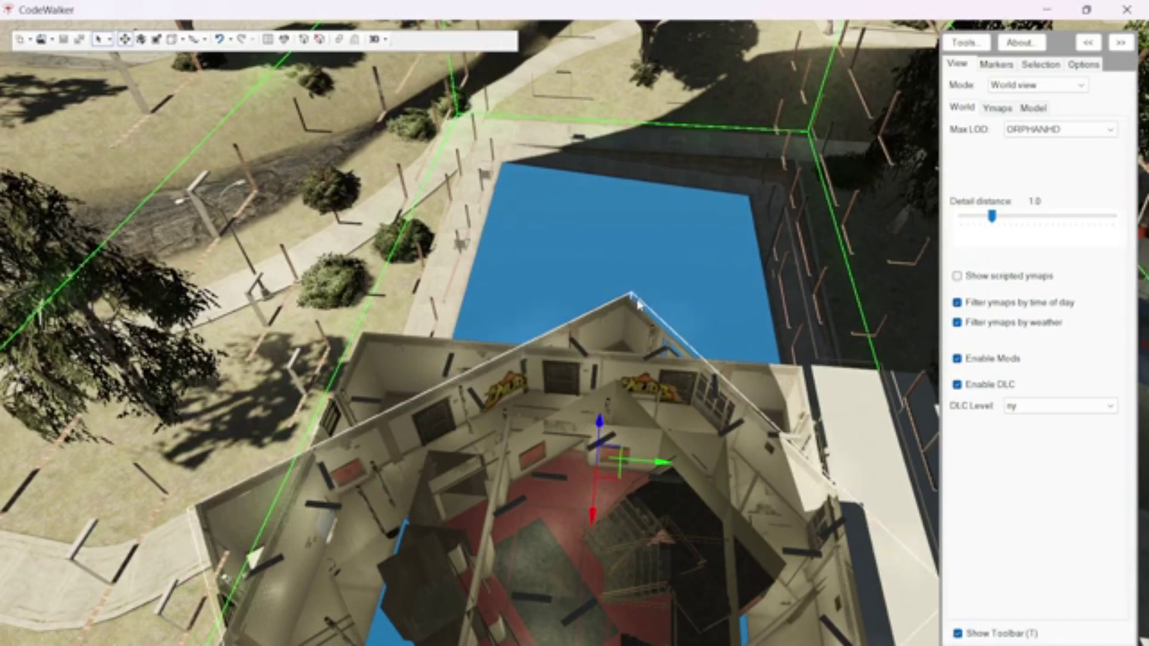
click(623, 346)
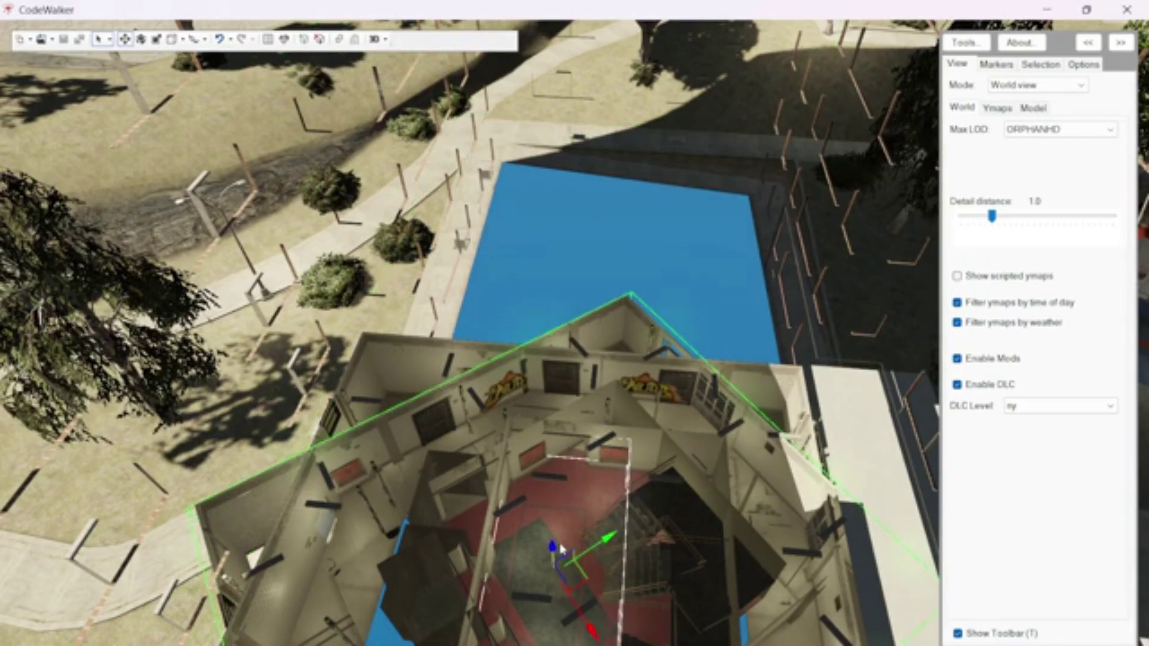
drag(556, 548, 602, 496)
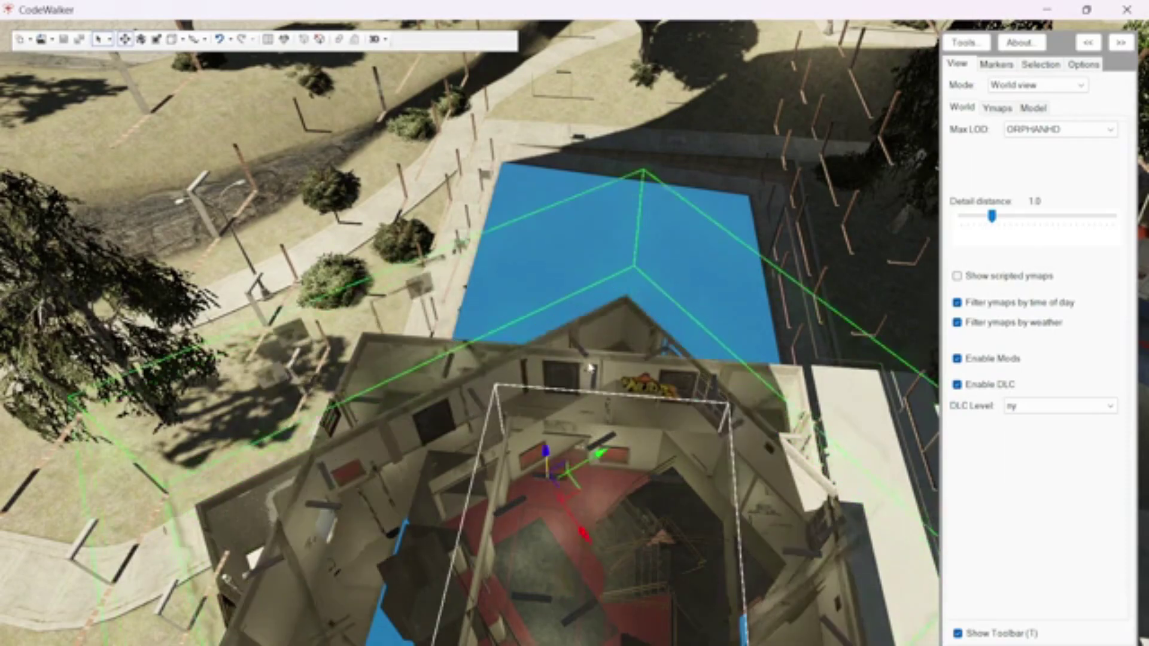
key(ctrl+z)
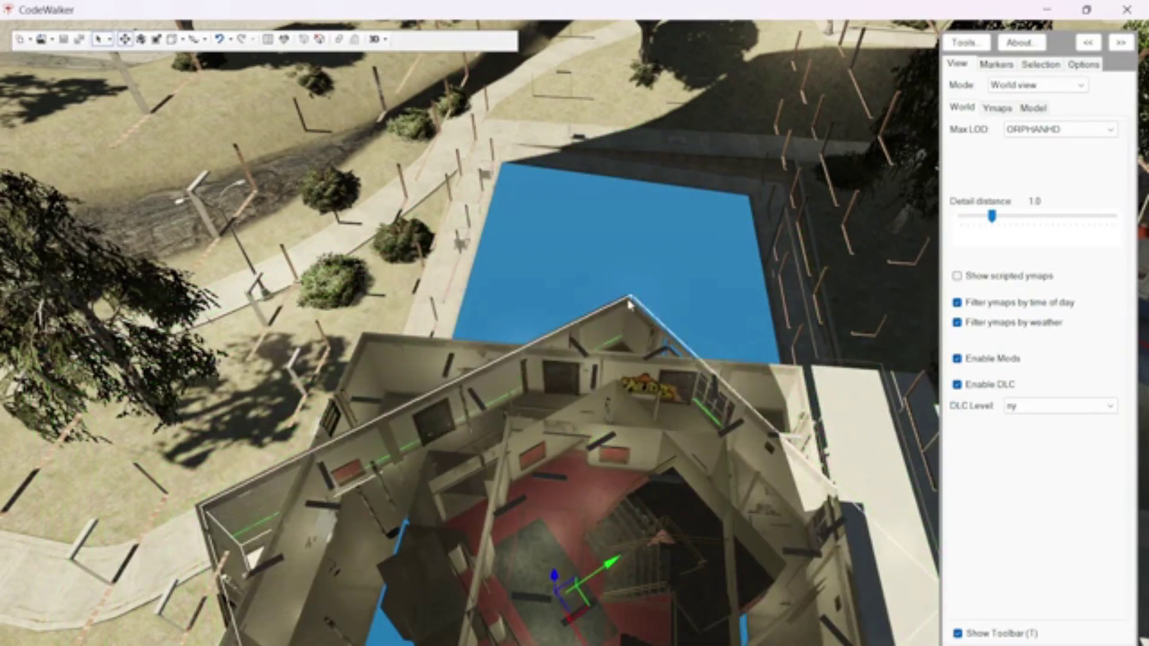
Step: Pick the building's inner parts and zoom into the dark red-floored interior room
click(556, 581)
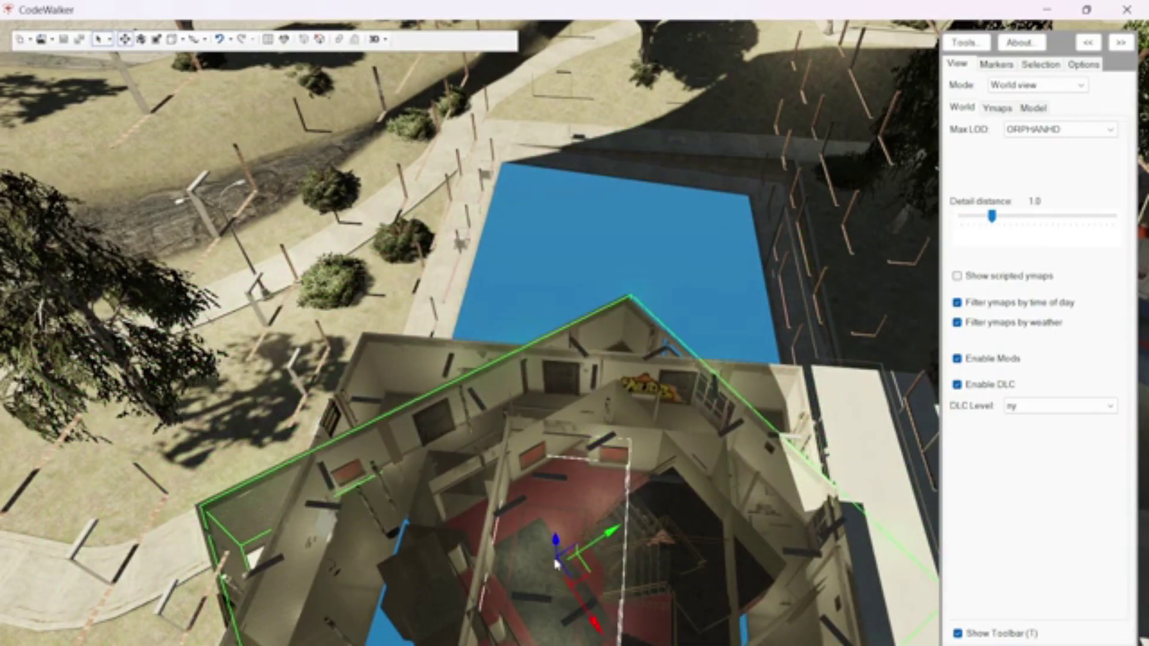
click(560, 520)
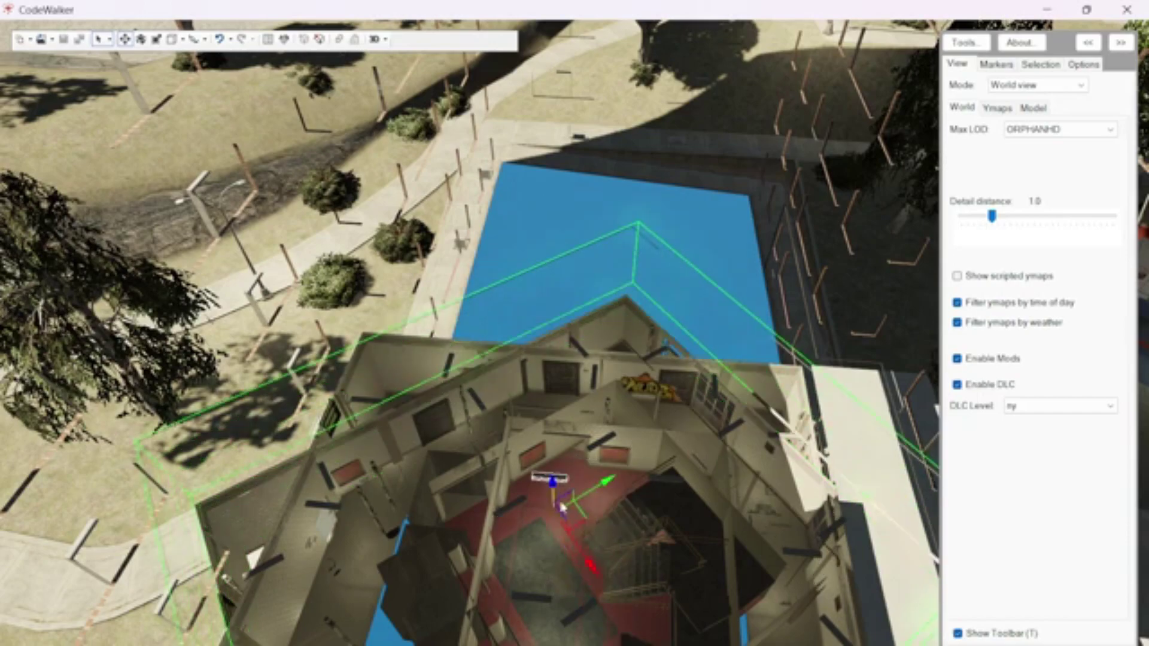
click(613, 346)
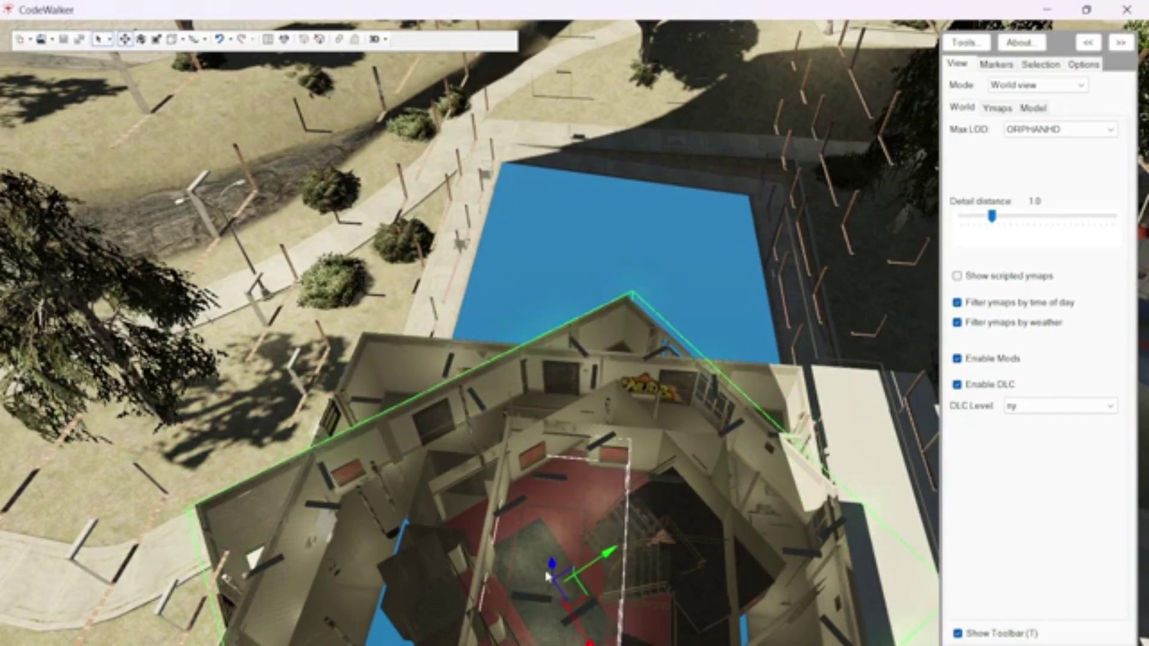
mouse_move(552, 551)
mouse_down()
mouse_move(557, 487)
mouse_move(548, 554)
mouse_move(514, 497)
mouse_up()
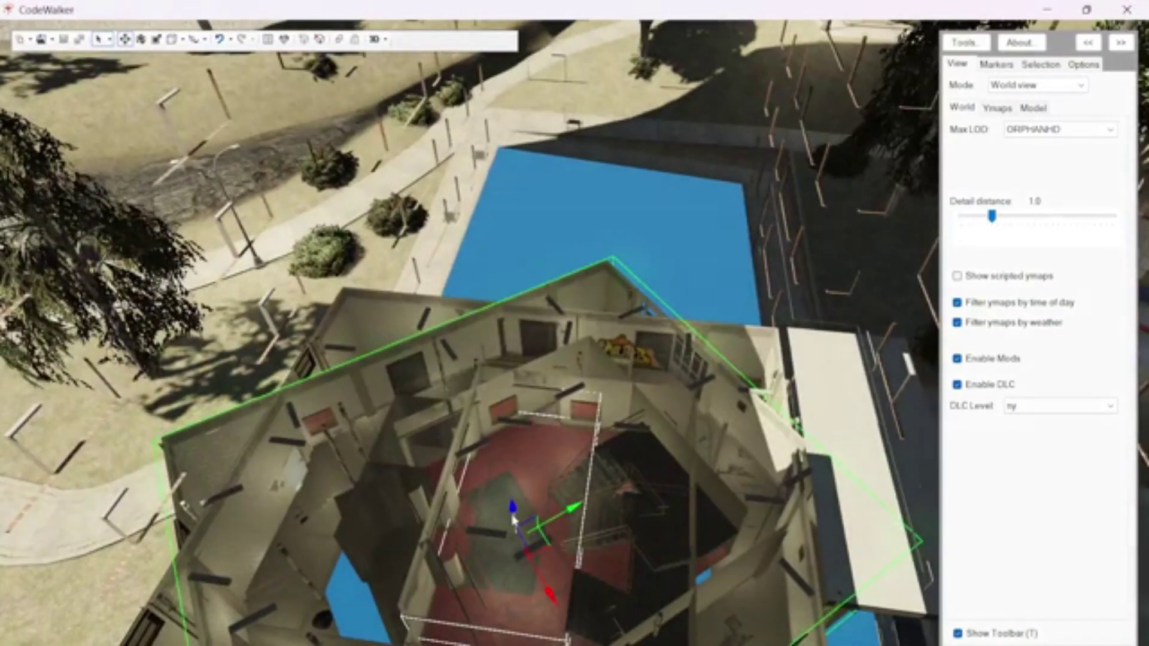
scroll(513, 519, up, 3)
scroll(513, 419, up, 3)
scroll(518, 335, up, 3)
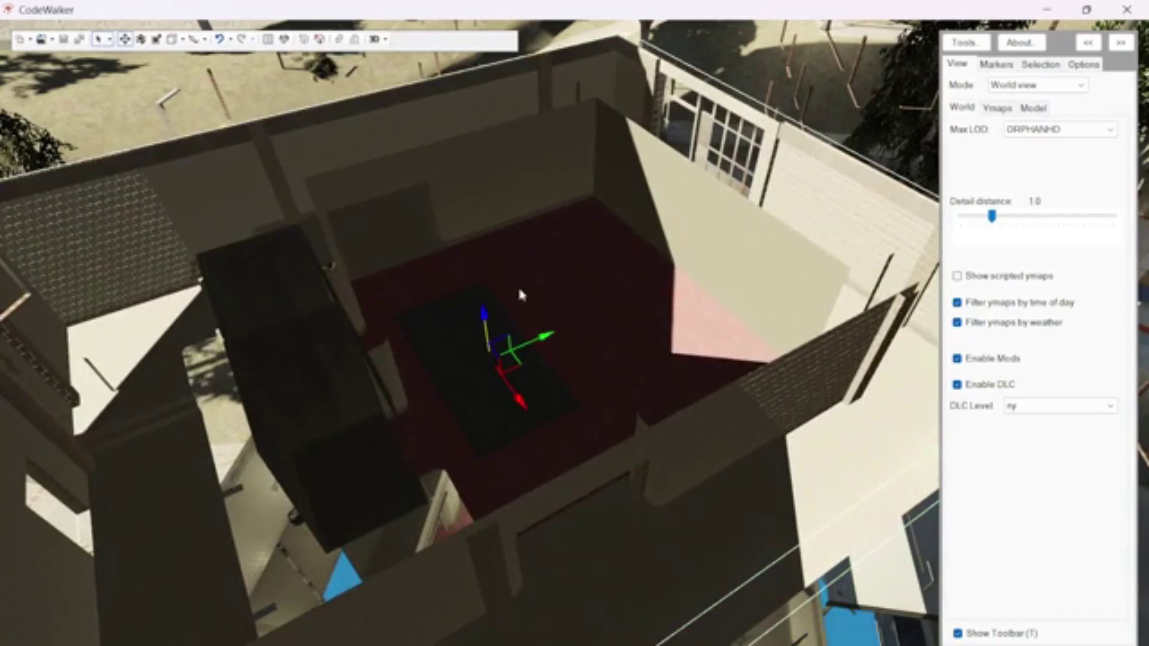
mouse_move(519, 285)
mouse_down()
mouse_move(519, 300)
mouse_move(579, 279)
mouse_move(578, 267)
mouse_move(564, 257)
mouse_move(526, 328)
mouse_move(550, 295)
mouse_move(532, 305)
mouse_move(530, 321)
mouse_move(549, 320)
mouse_move(551, 289)
mouse_move(572, 302)
mouse_move(659, 281)
mouse_up()
Step: Open the projectfloor_edges archetype for editing in the Project window, then minimise it
click(1041, 64)
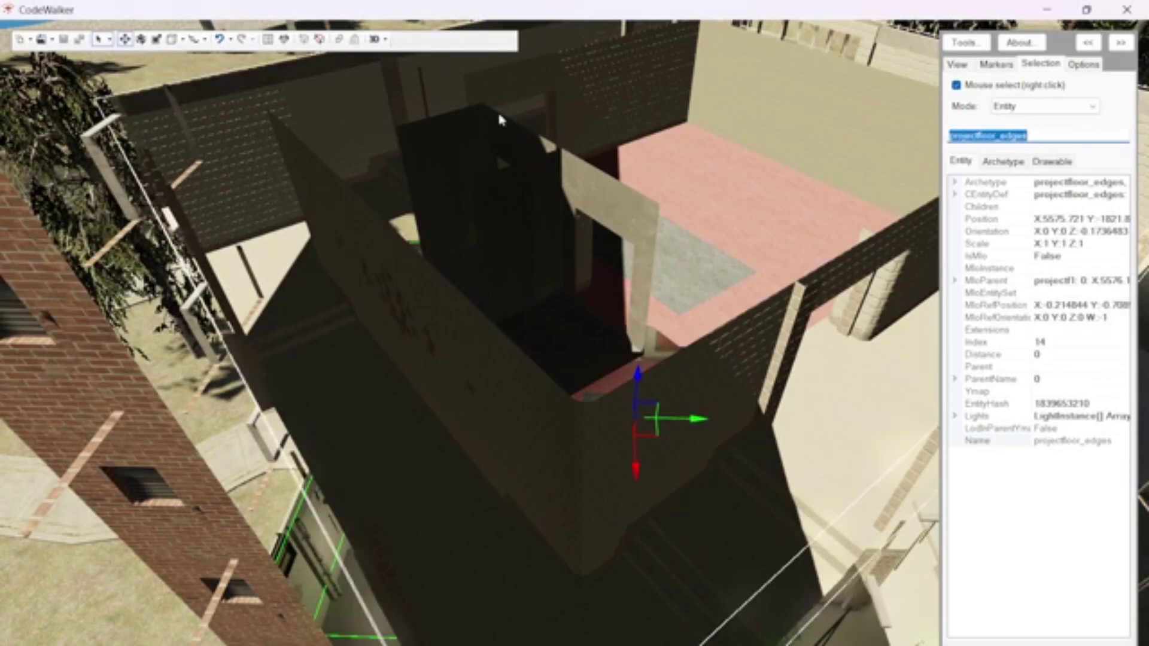
click(990, 43)
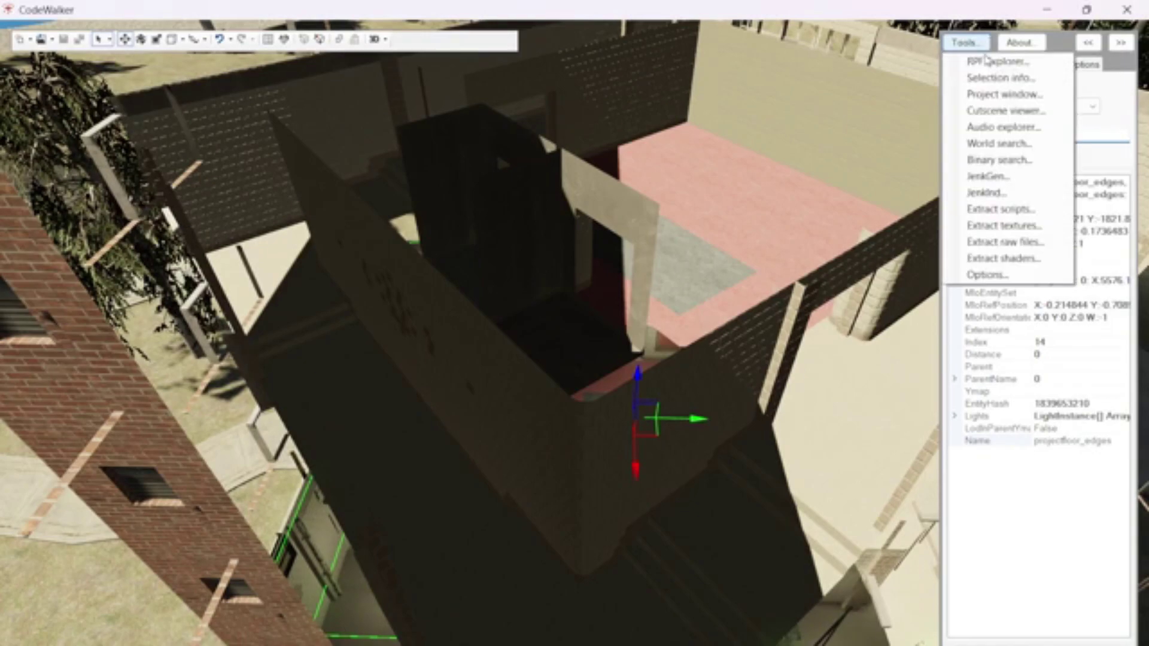
click(980, 95)
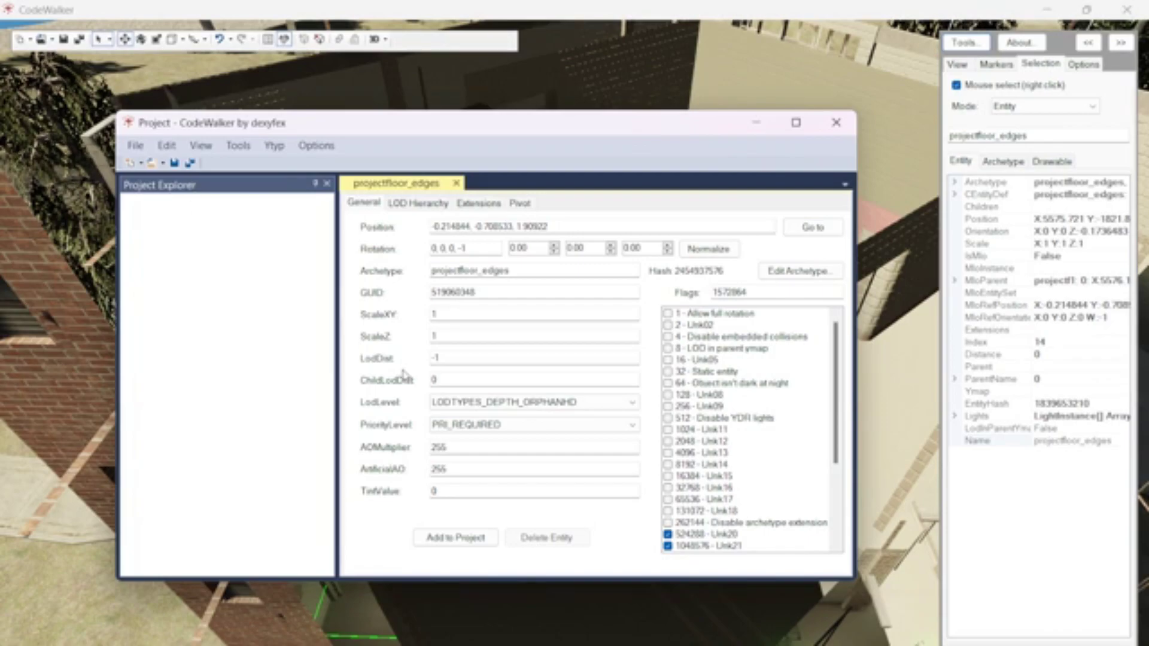
click(782, 274)
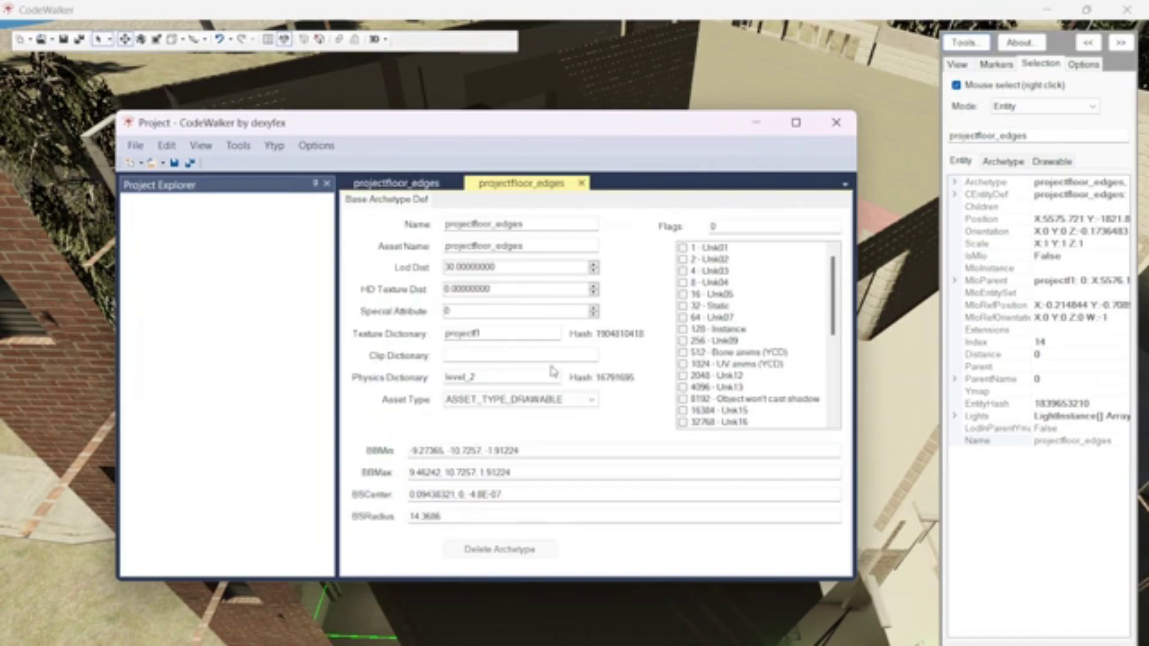
click(300, 358)
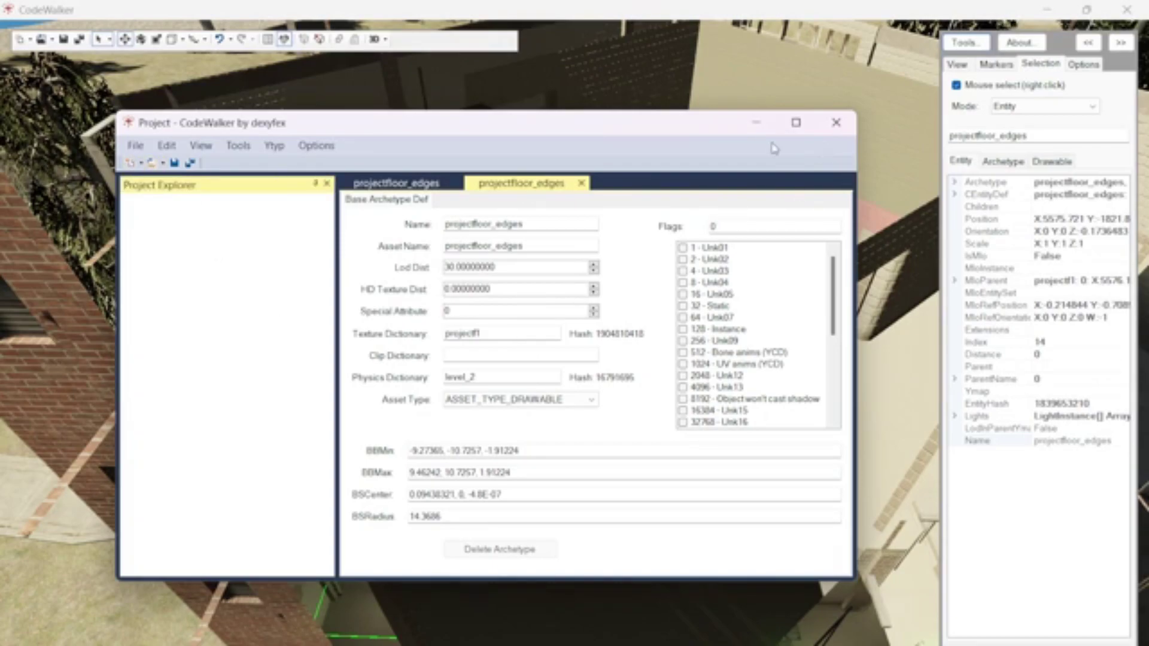
click(755, 124)
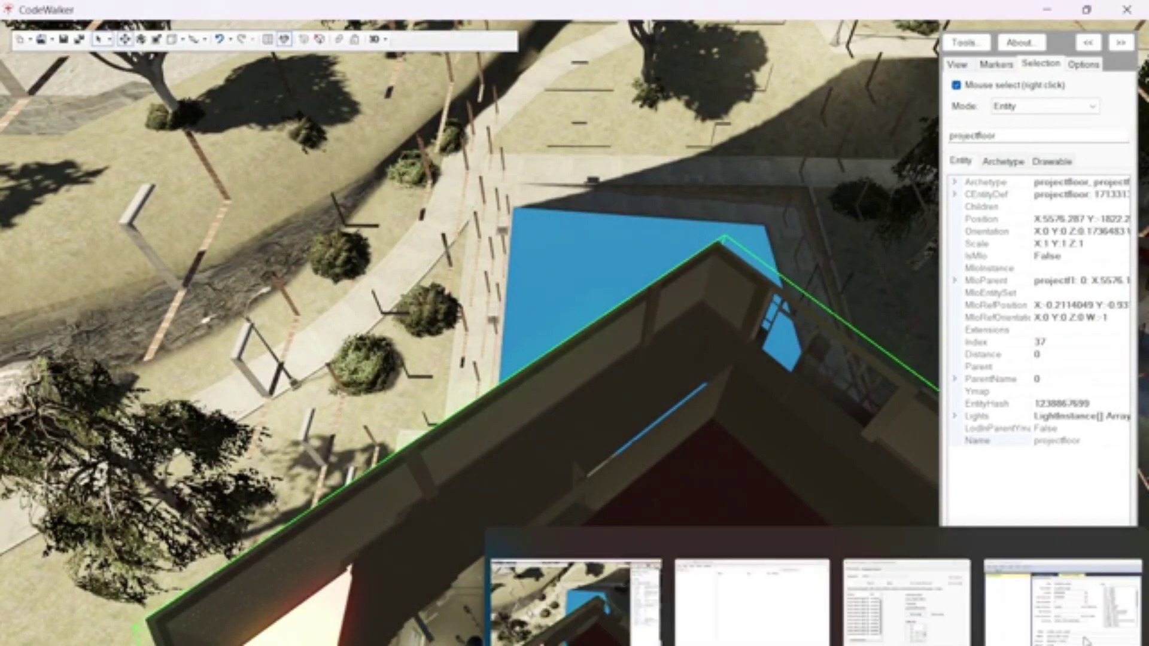
Step: Review the projectfloor_edges archetype and entity details in the Project window, then fly the view to it
click(1070, 642)
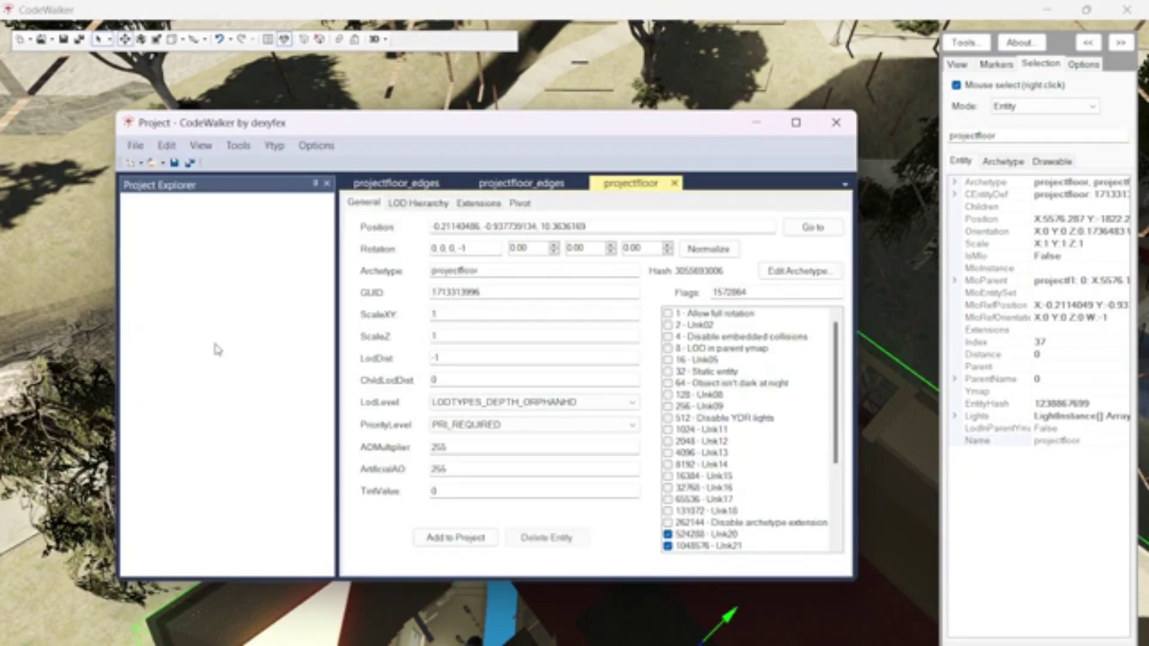
click(498, 185)
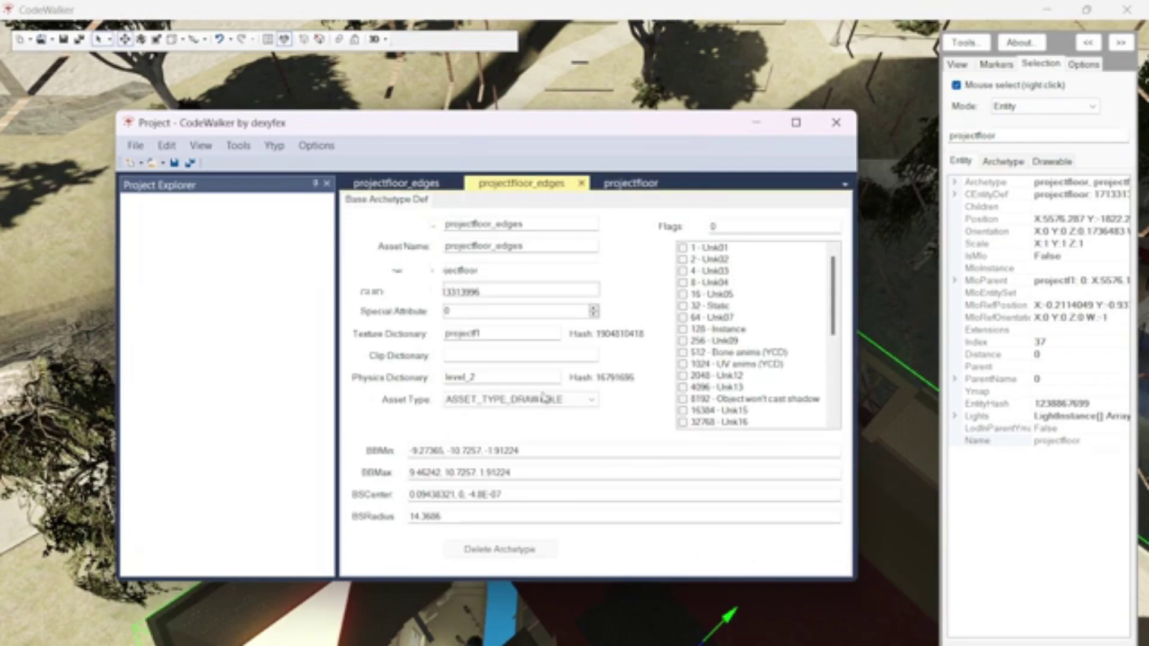
click(412, 189)
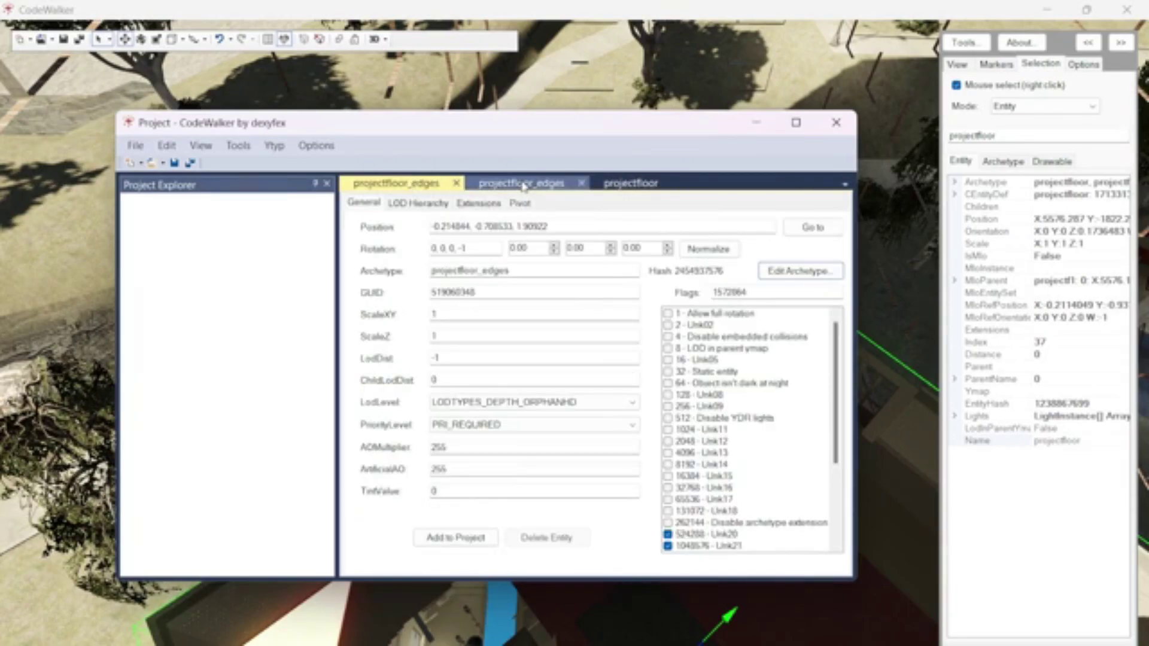
click(806, 230)
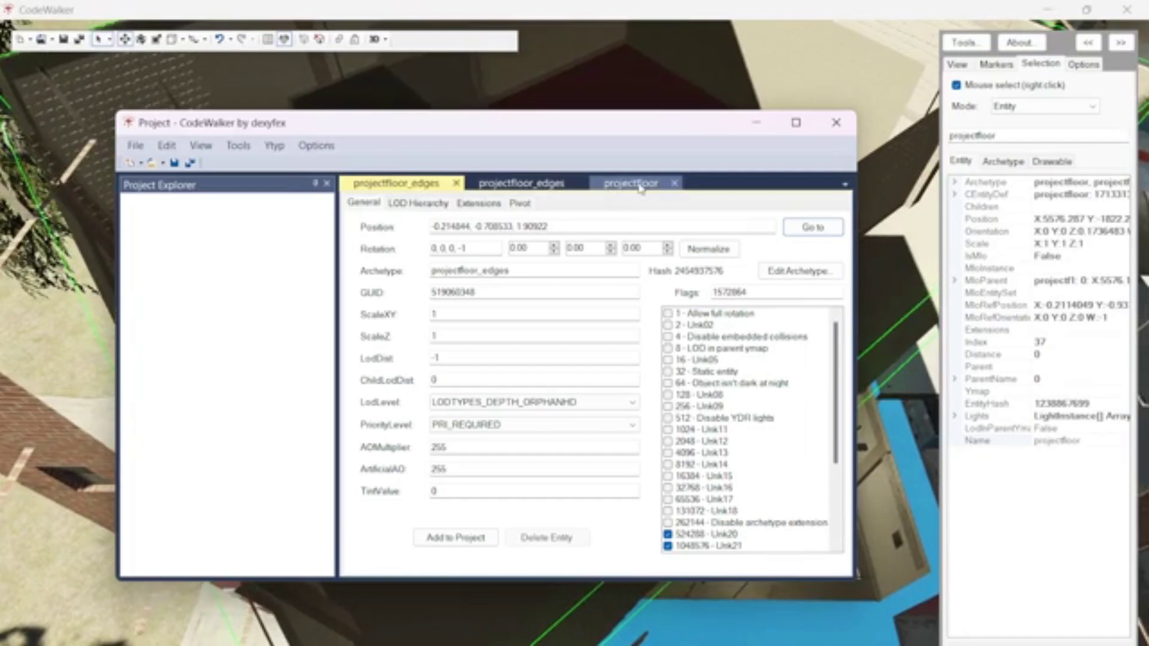
click(754, 126)
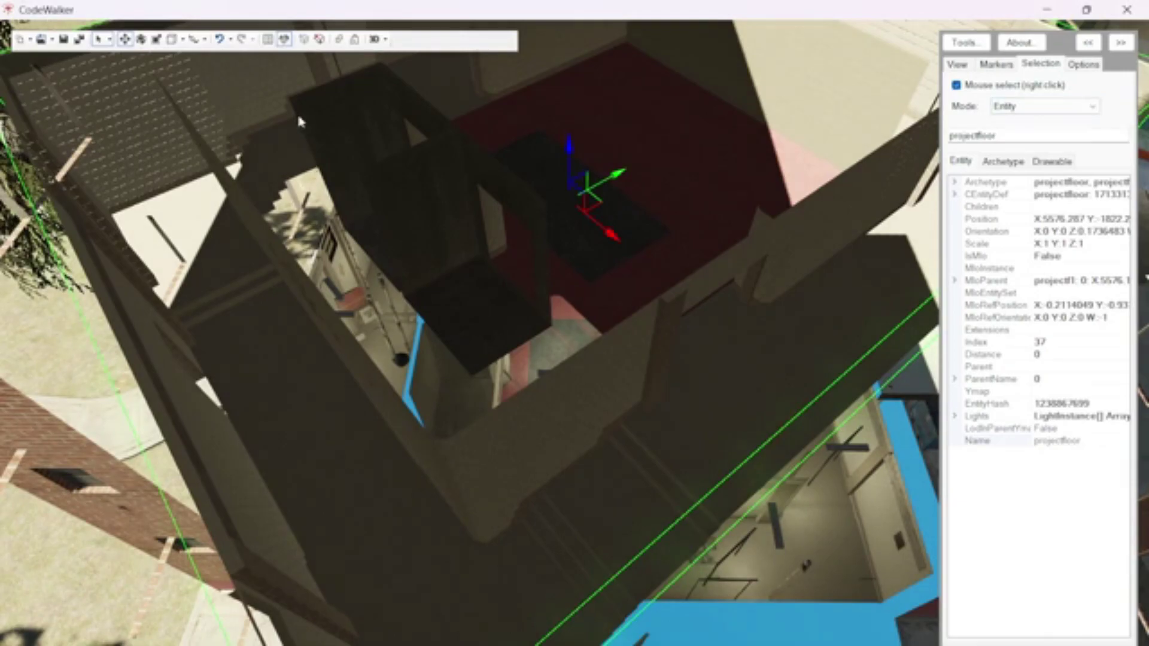
Step: Save projectfloor's ab_ceramictile_white diffuse texture as a .png file in Downloads
click(267, 40)
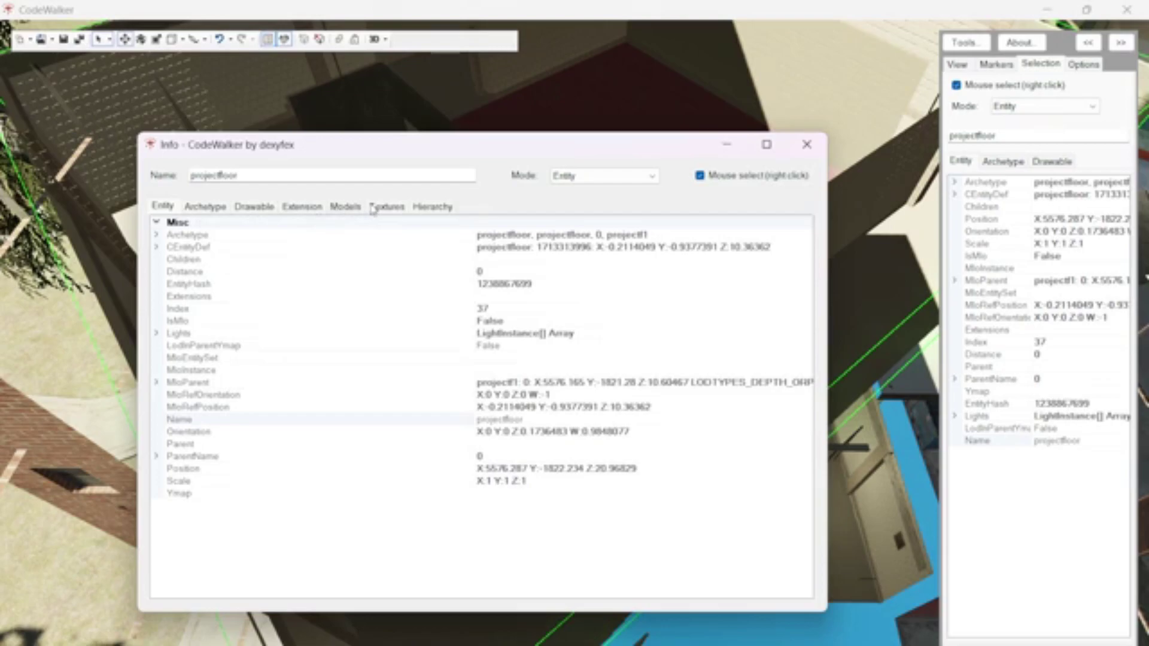
click(381, 208)
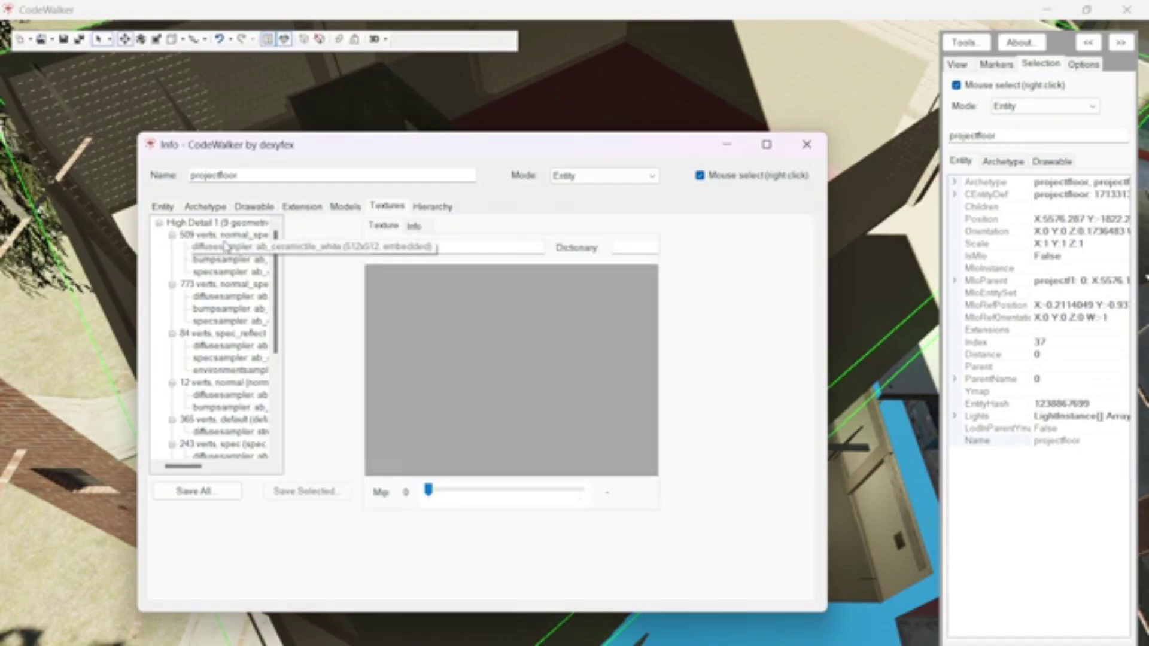
click(226, 247)
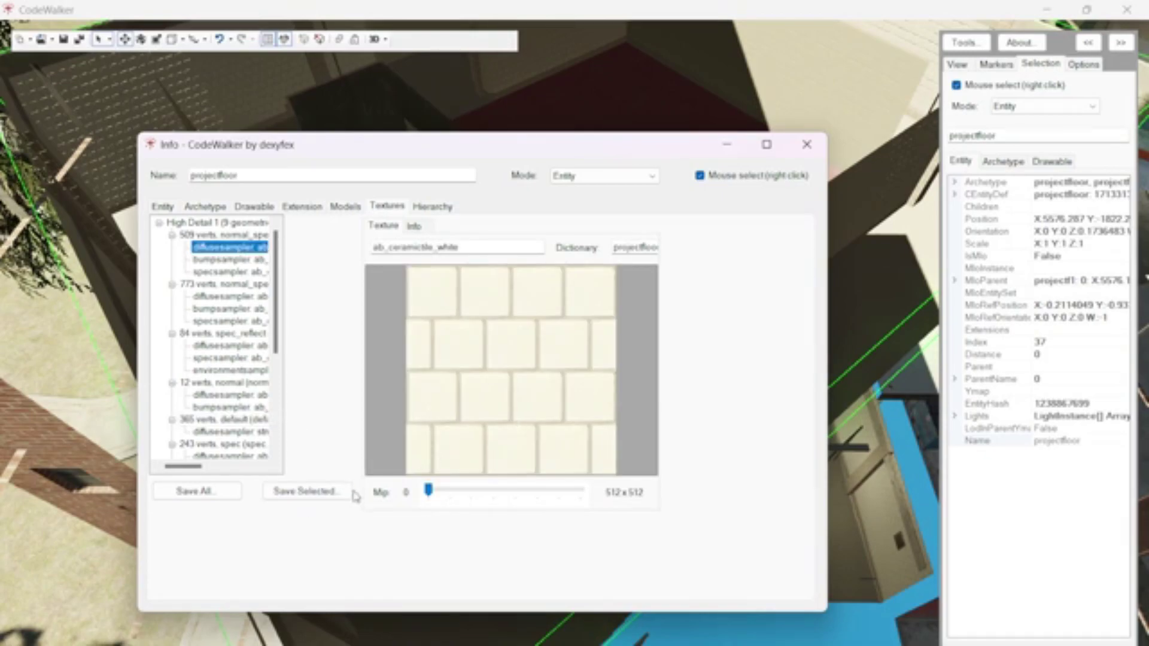
click(330, 497)
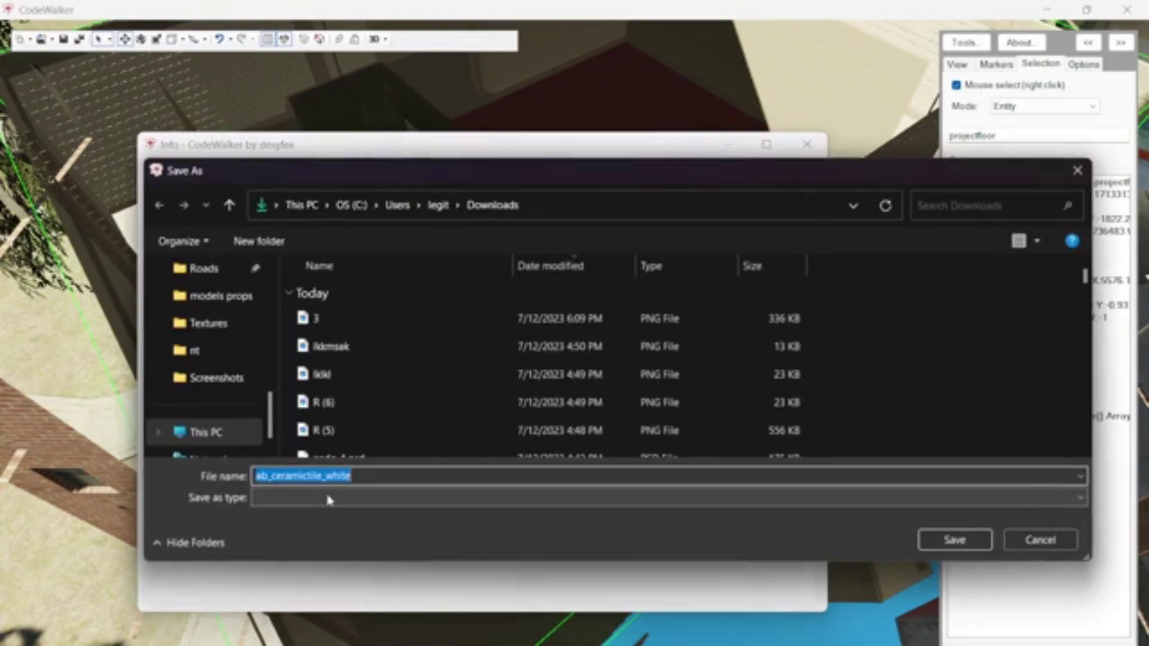
key(End)
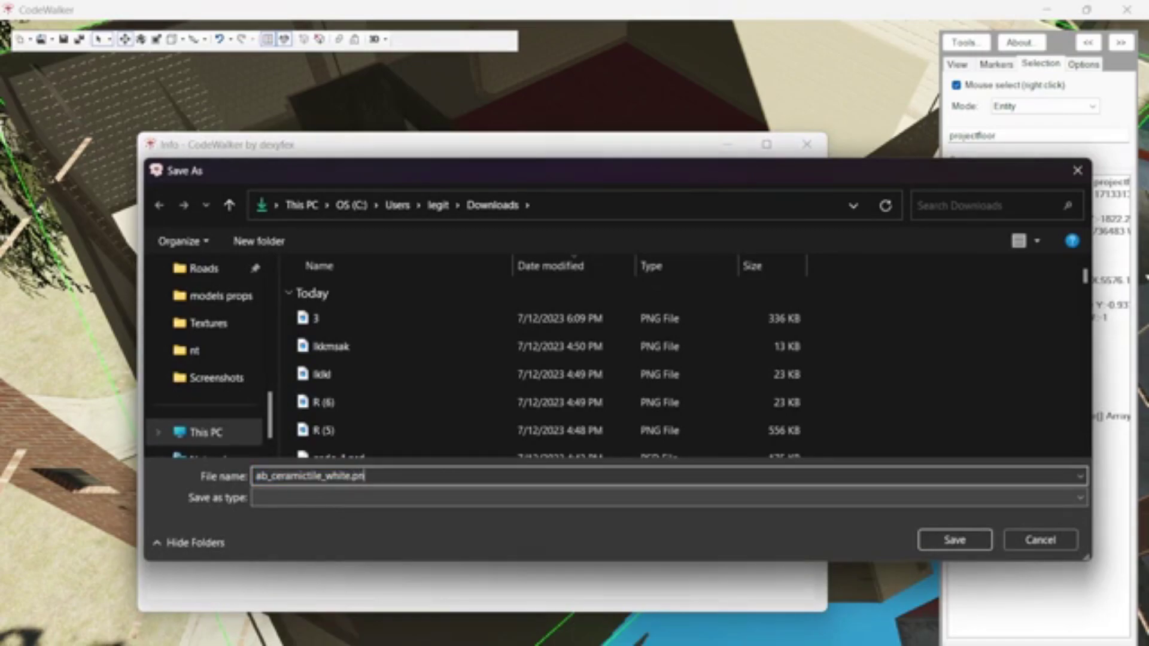
key(Return)
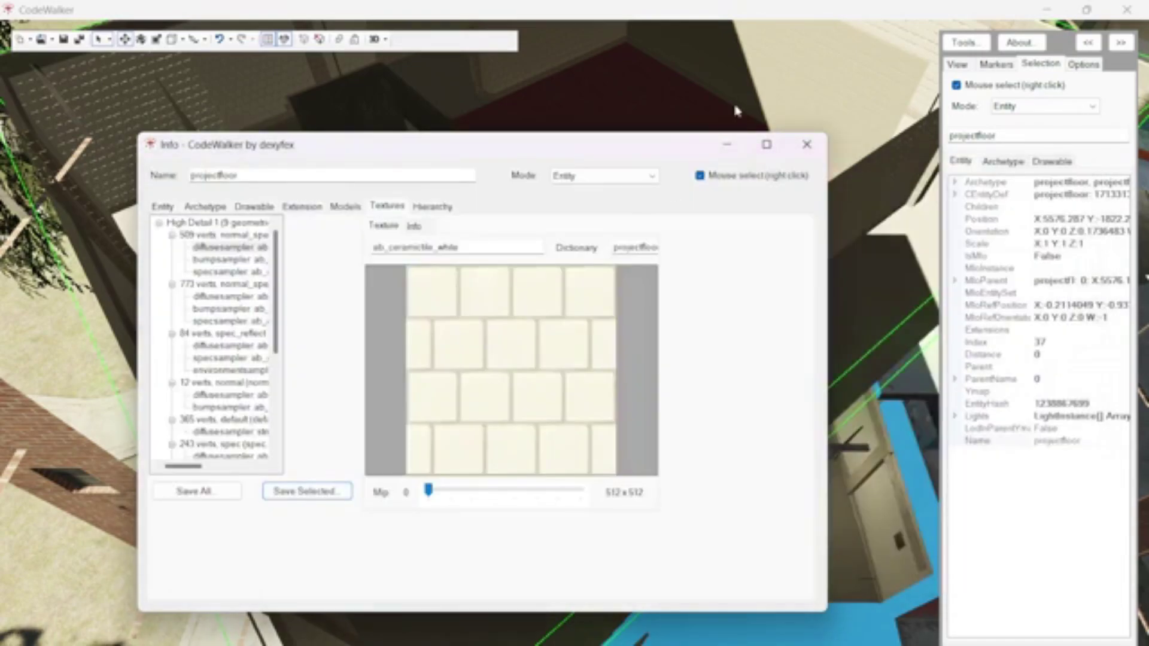
click(726, 148)
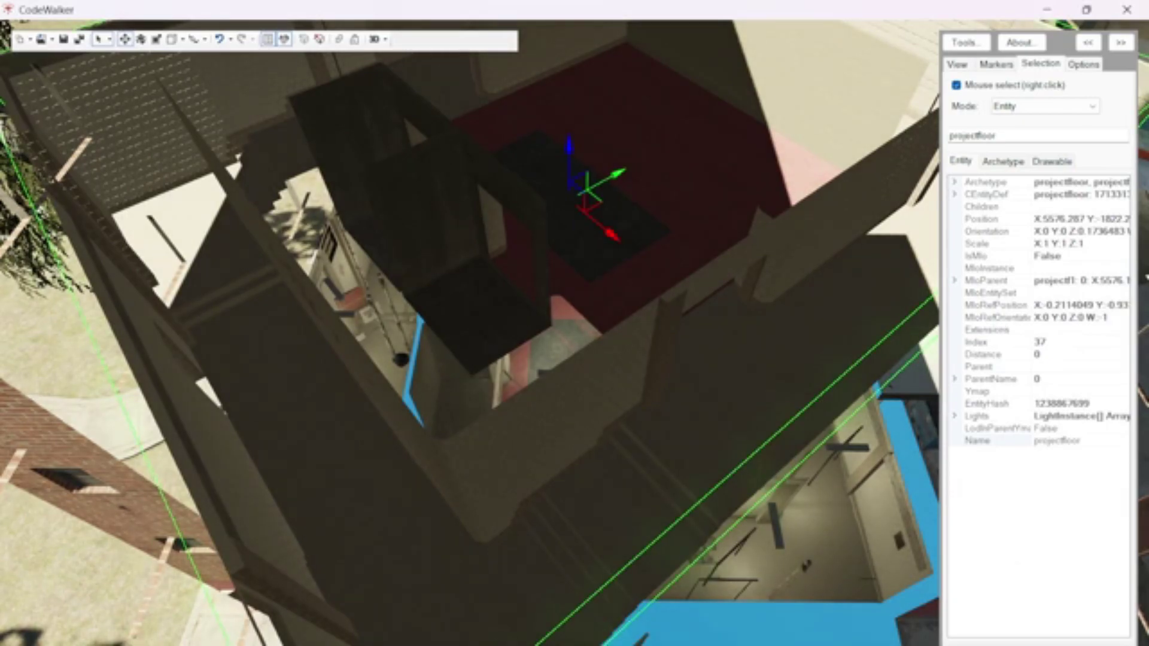
Step: Preview the brown ceramic tile, ab_metalsheet, ab_brick03 and stmarys_doors textures, then close the Info window
click(1065, 590)
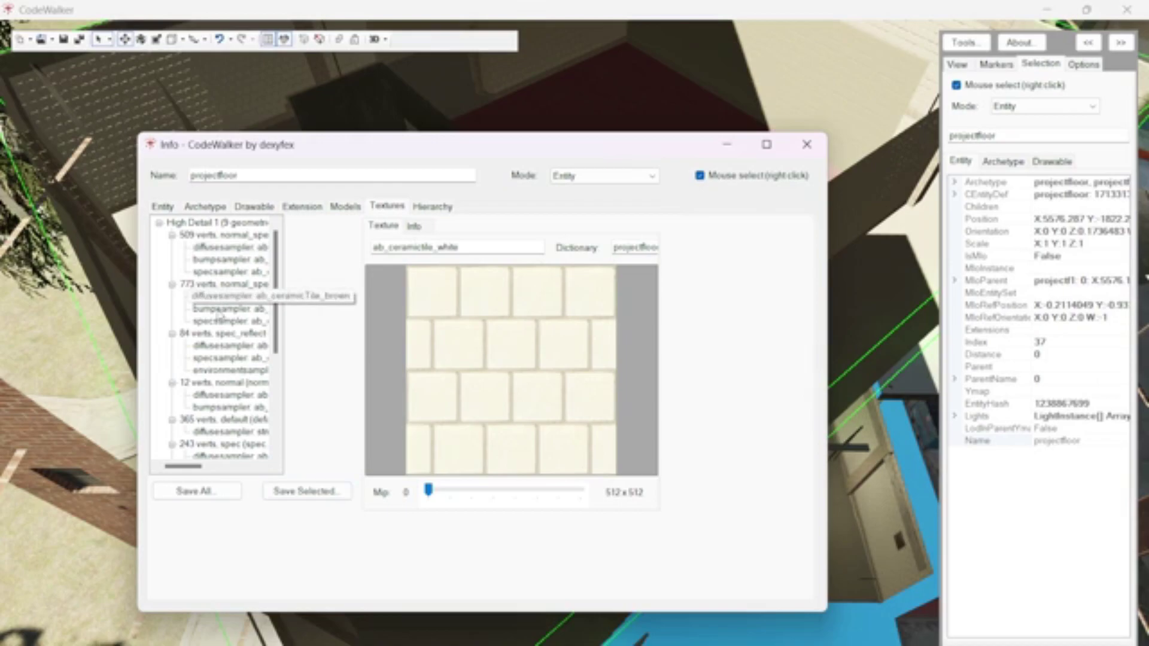
scroll(241, 420, up, 3)
click(240, 416)
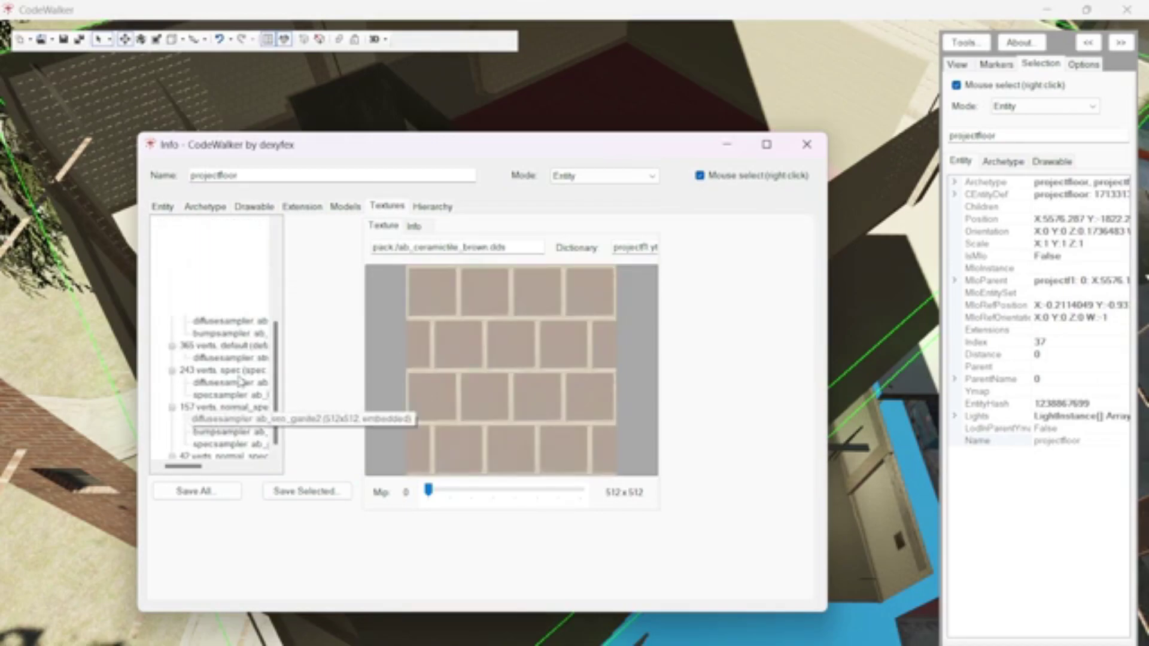
scroll(251, 359, down, 5)
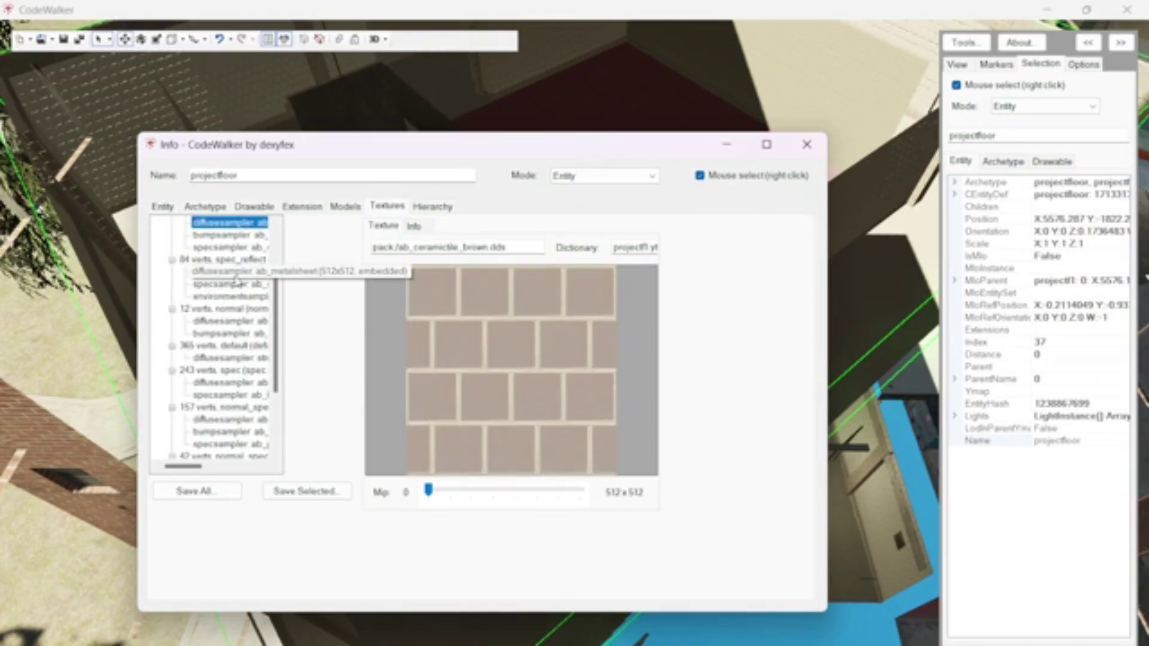
click(236, 274)
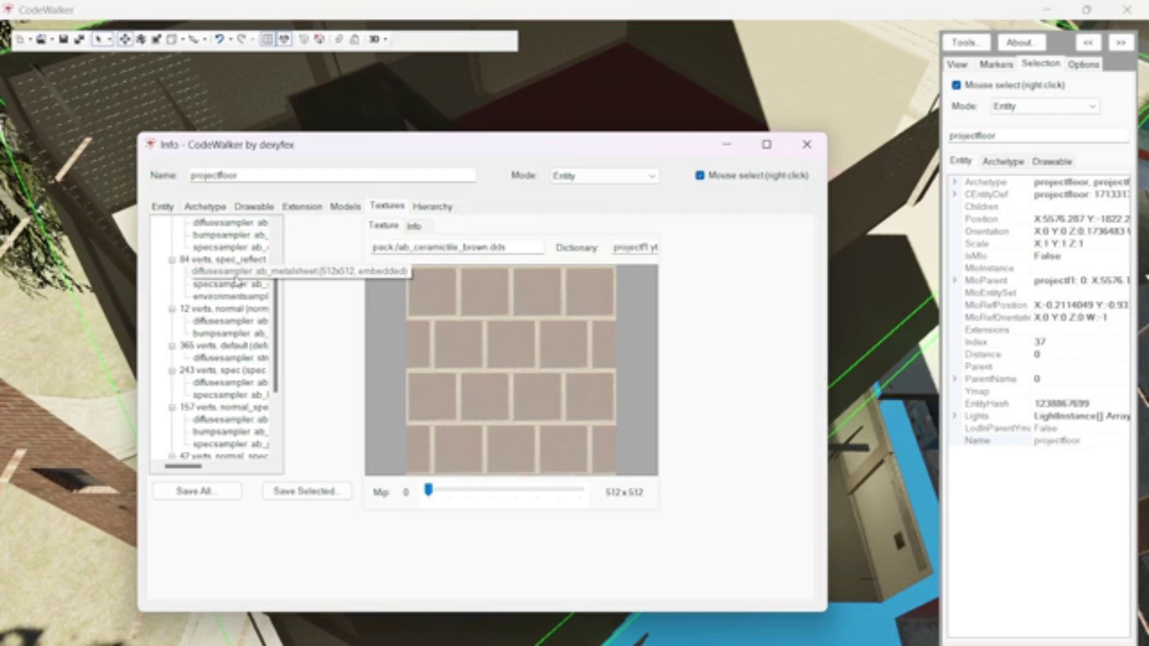
click(233, 324)
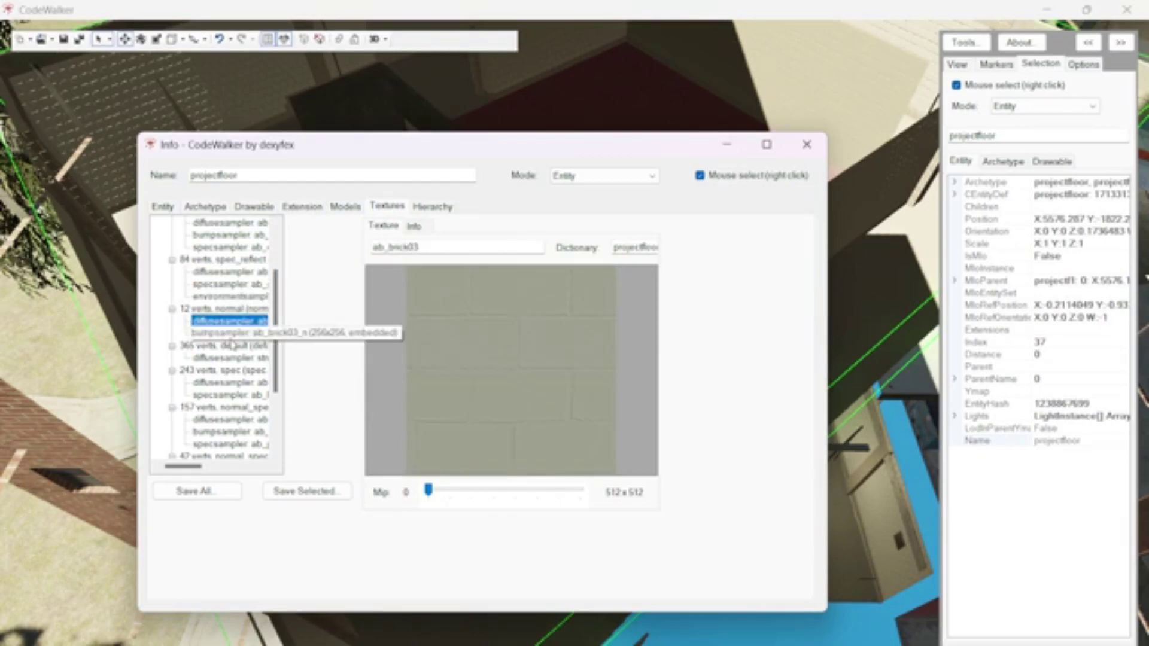
click(226, 332)
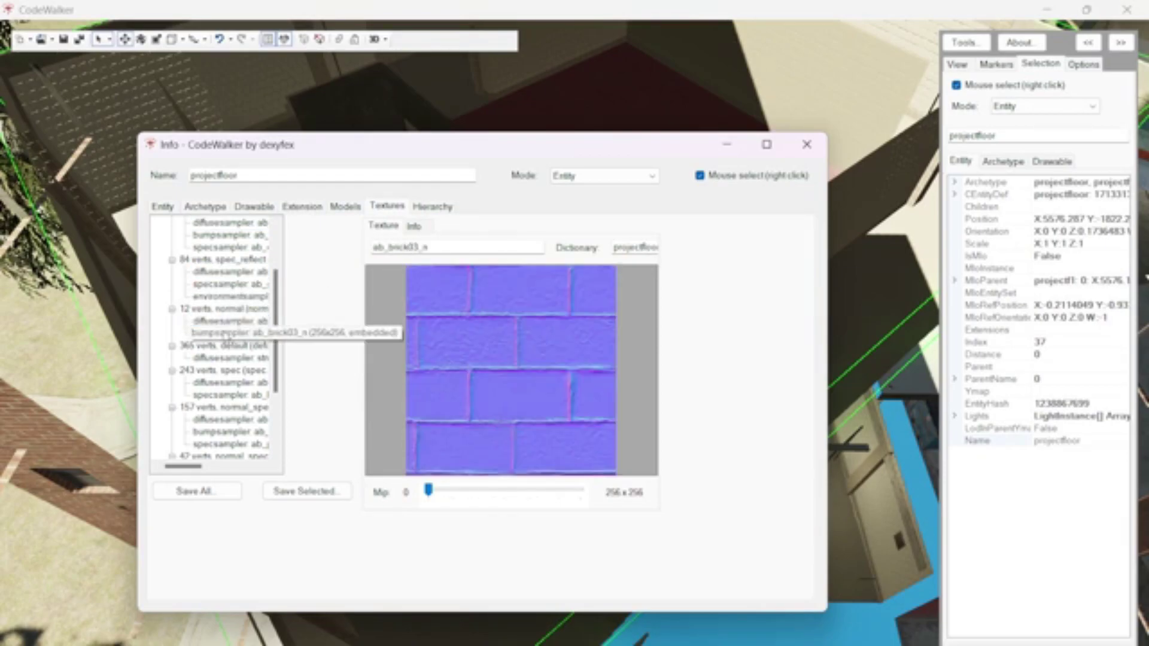
click(173, 309)
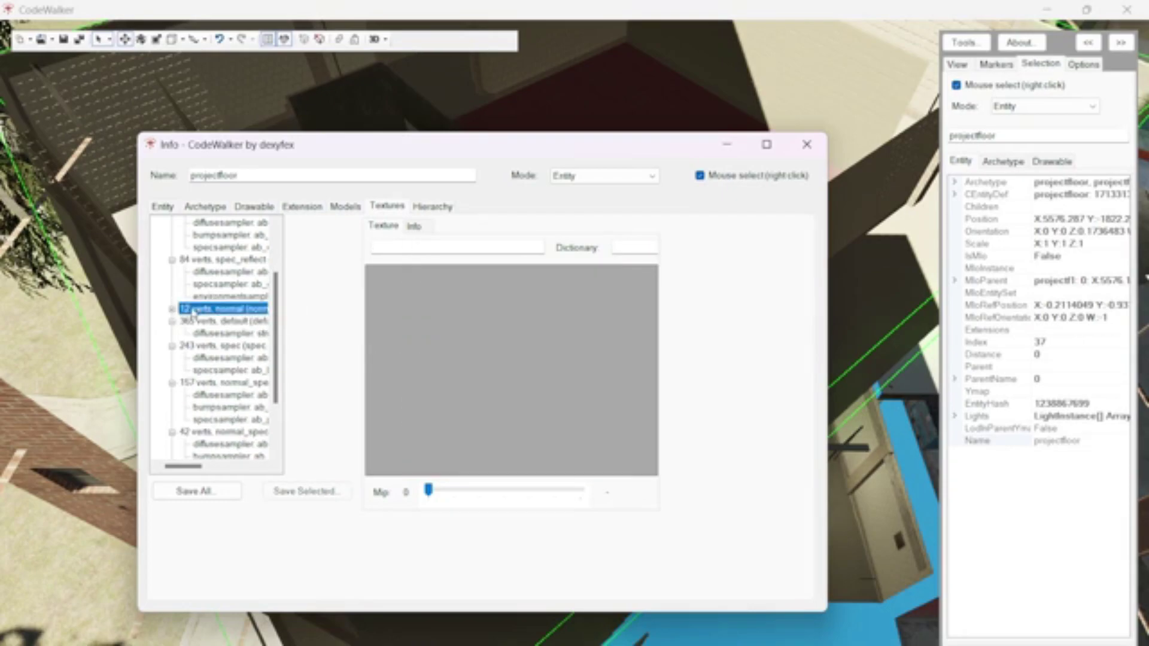
click(172, 308)
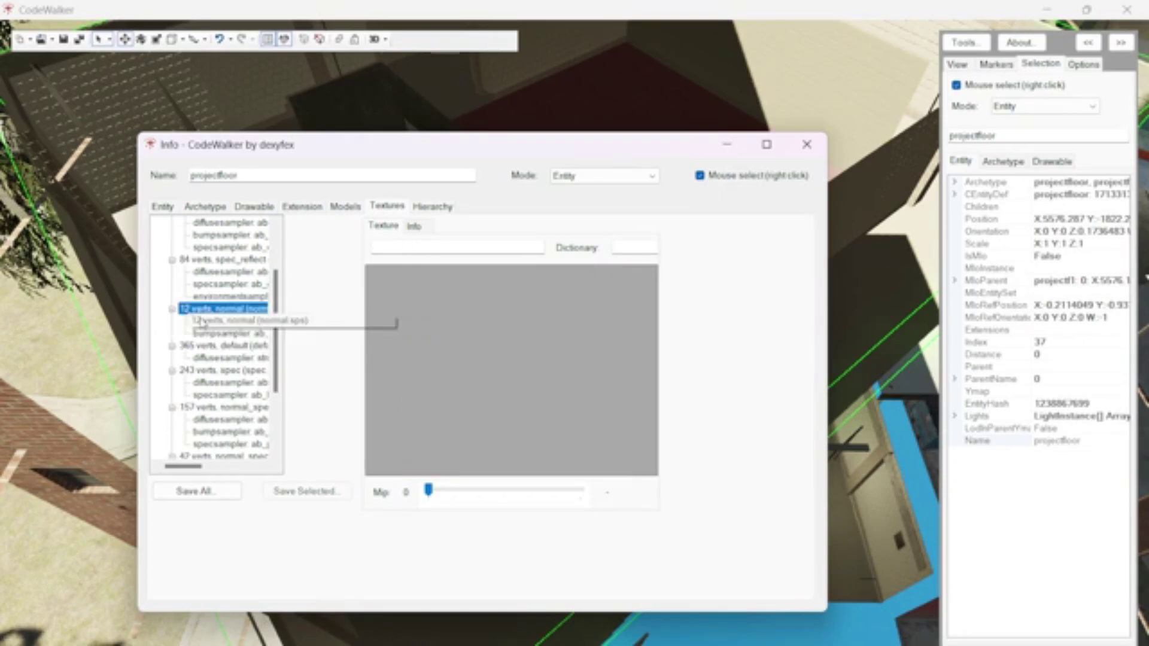
click(228, 321)
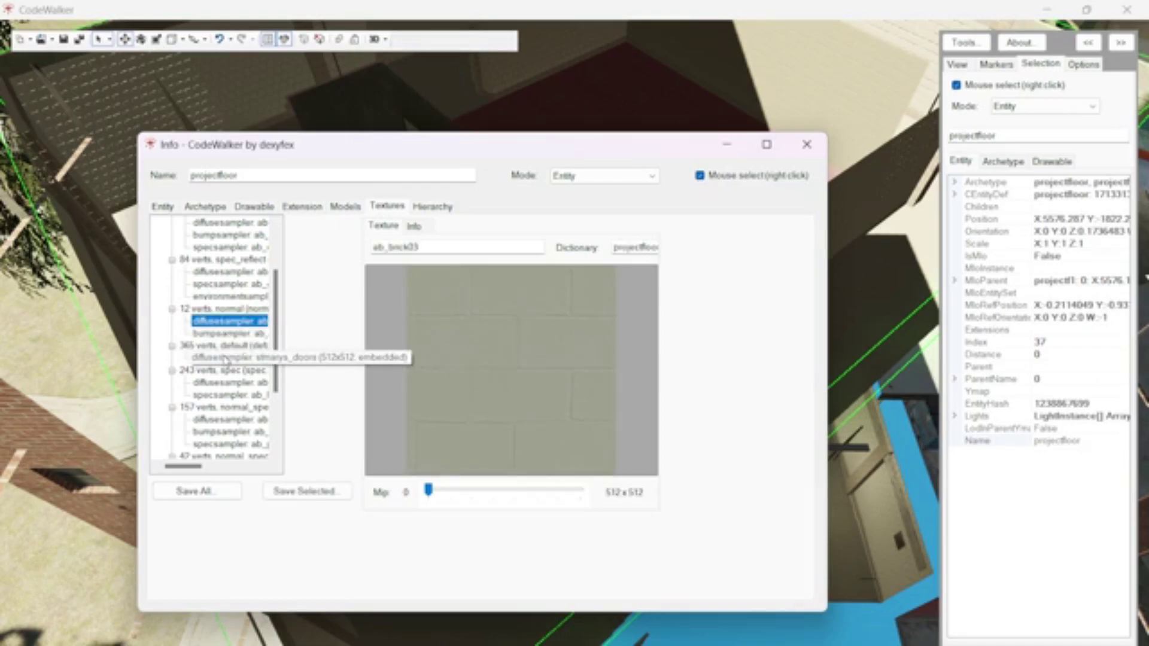
click(227, 358)
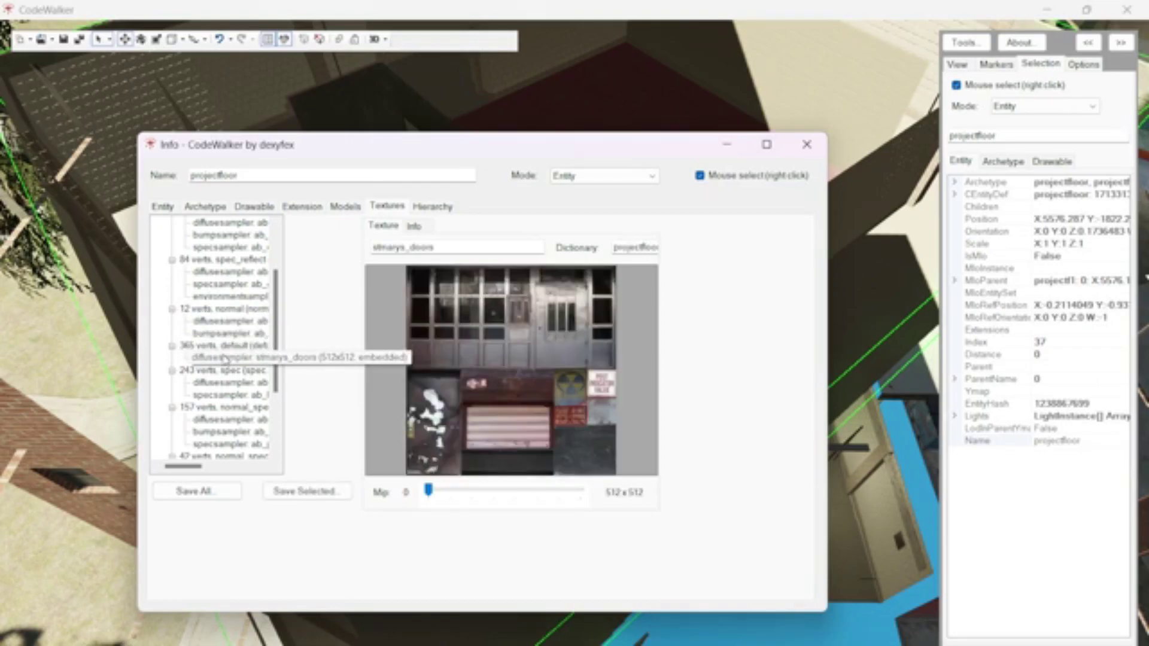
click(728, 145)
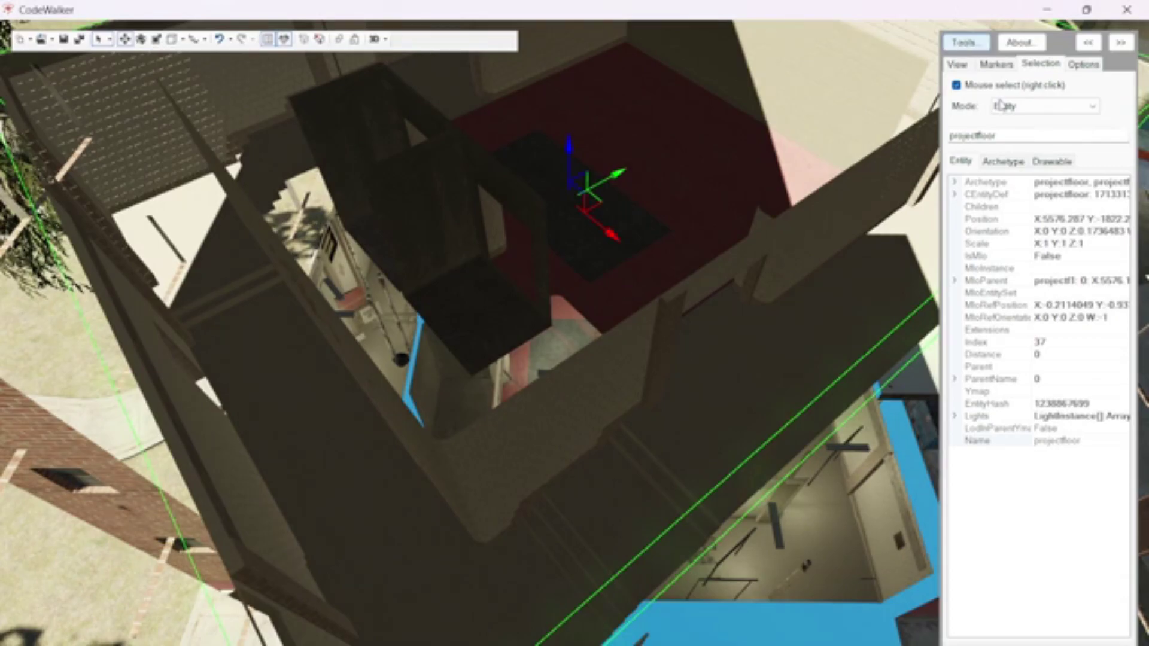
Step: Copy the projectfloor name and bring the RPF Explorer in front of Spotify
double_click(961, 138)
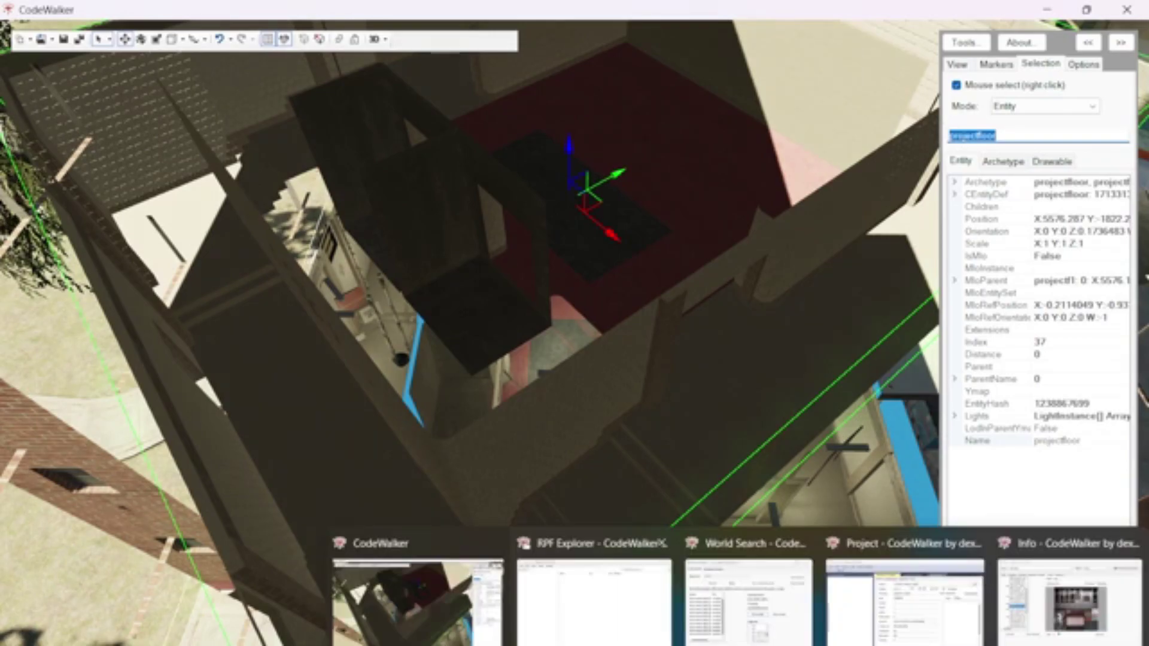
click(594, 596)
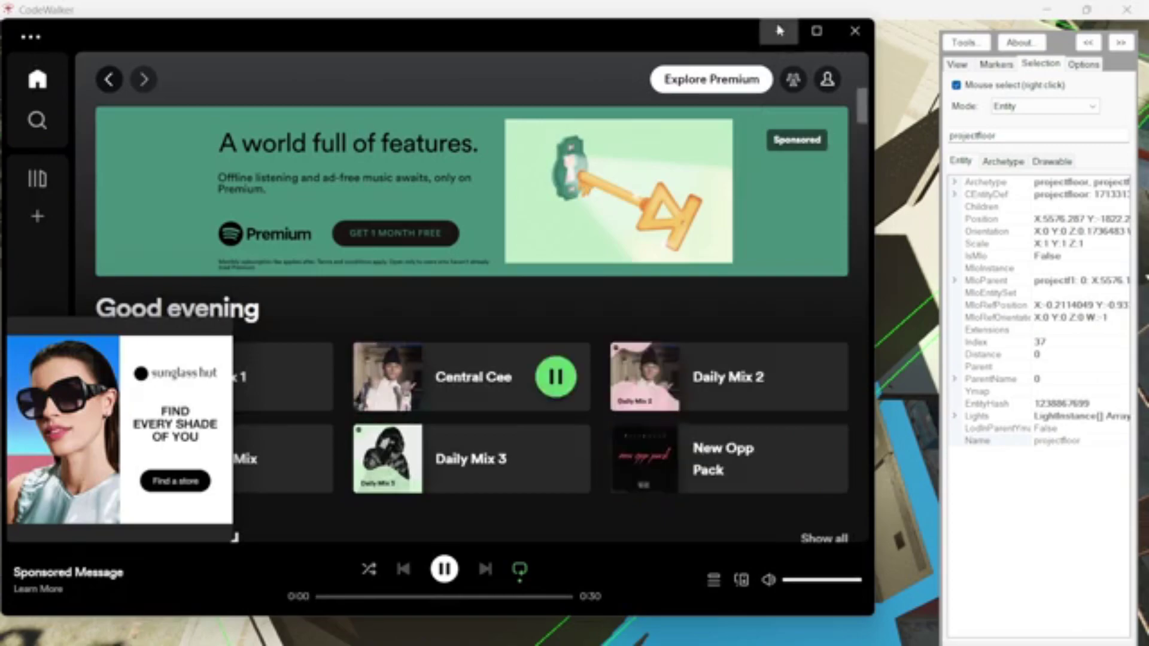
click(778, 30)
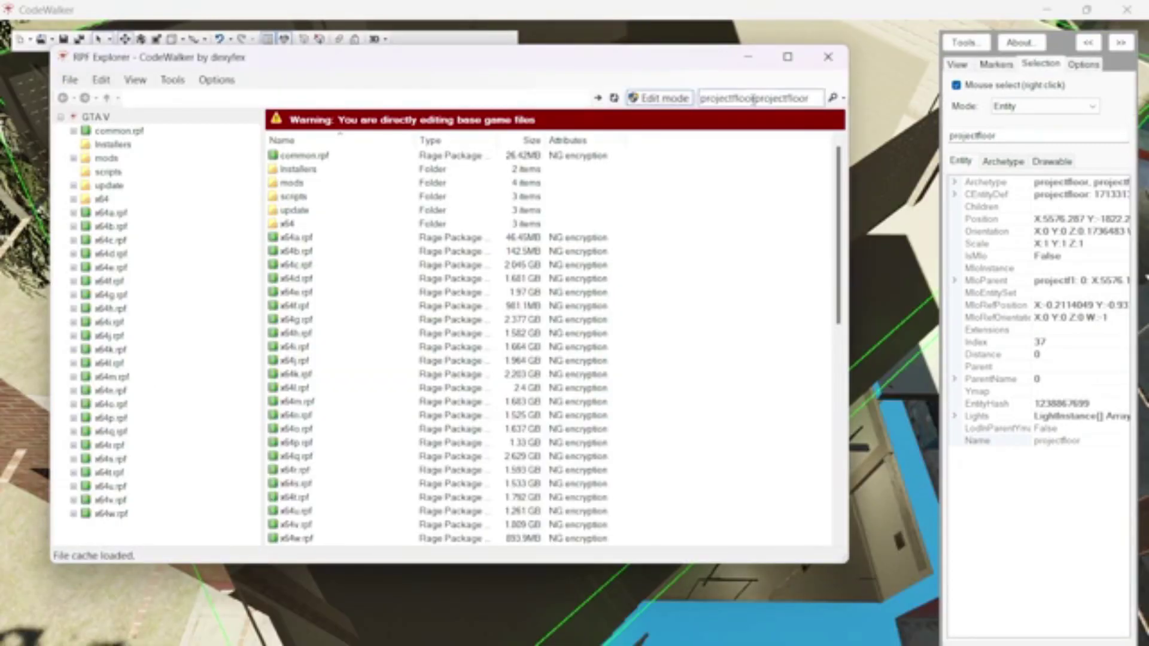
Step: Trim the search box to 'projectfloor' and search the archives until four .ydr matches list
drag(752, 98, 809, 99)
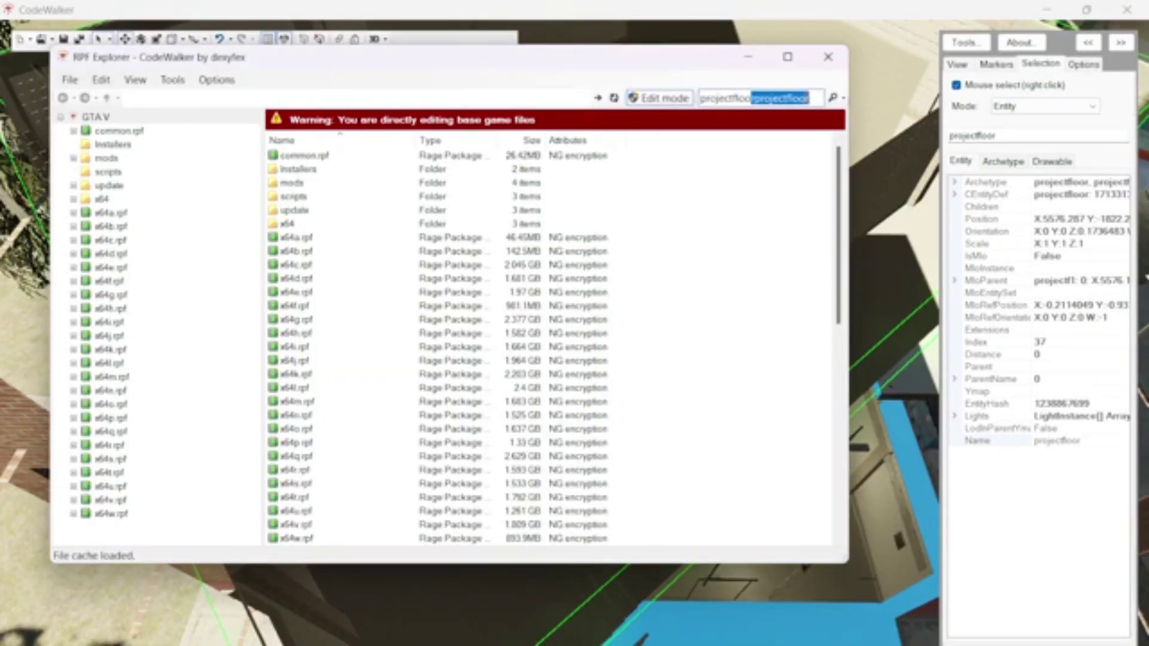
key(BackSpace)
key(Return)
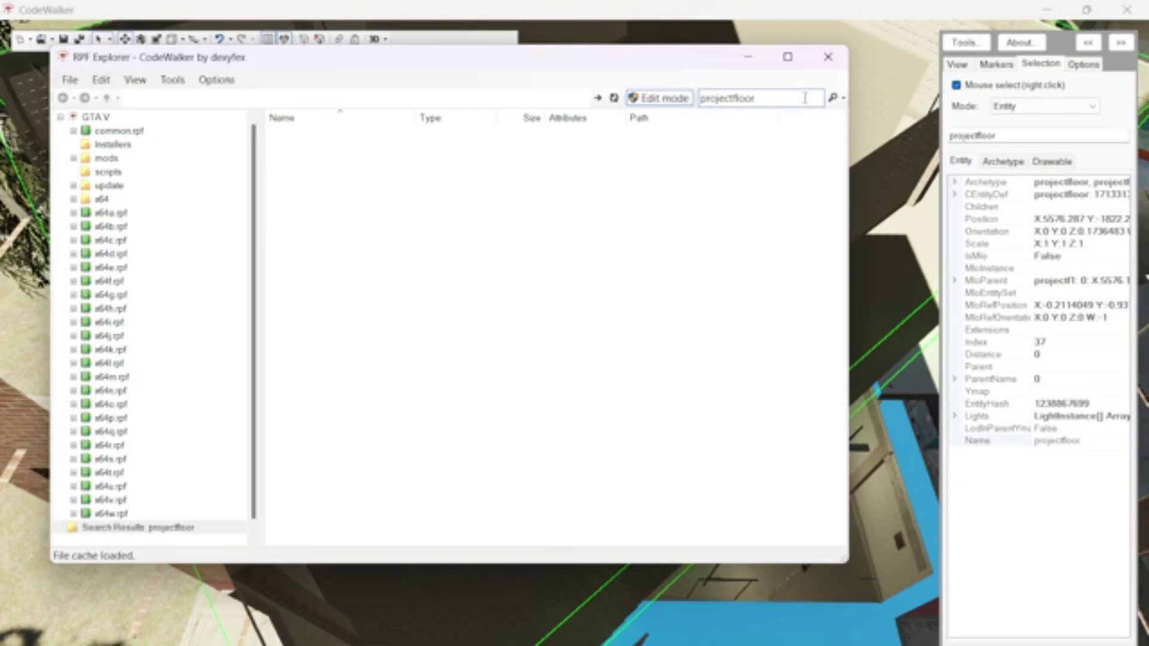
key(Return)
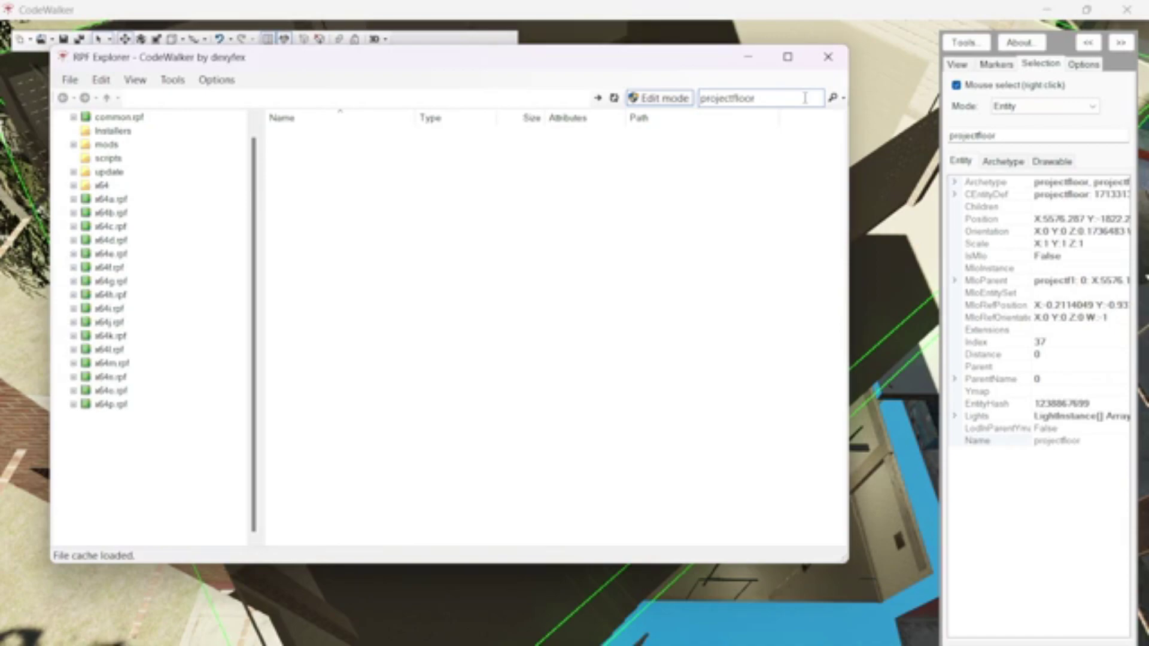
key(Return)
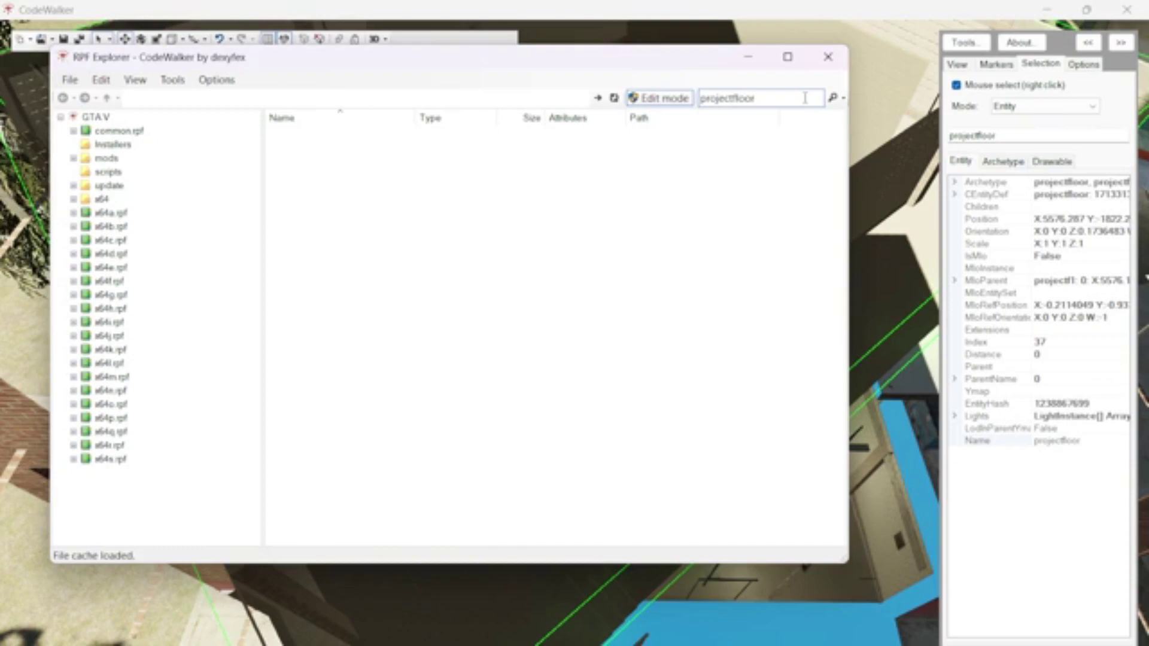
key(Return)
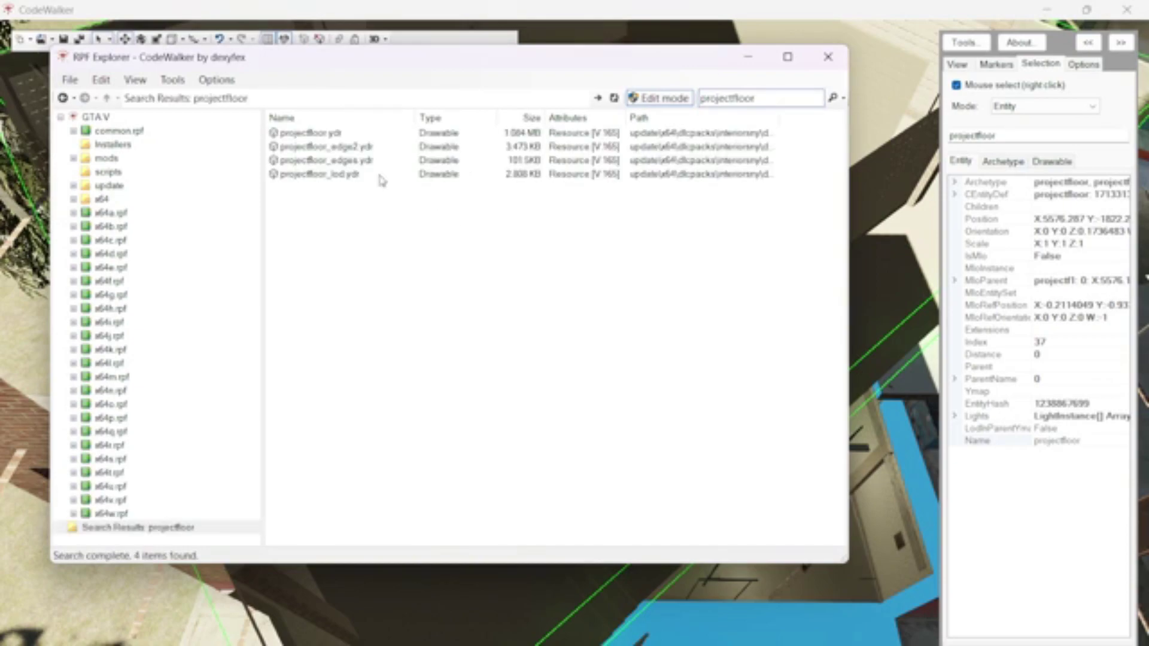
Step: Extract all four projectfloor .ydr files raw into the 'models props' folder under Downloads
key(ctrl+a)
drag(347, 148, 366, 151)
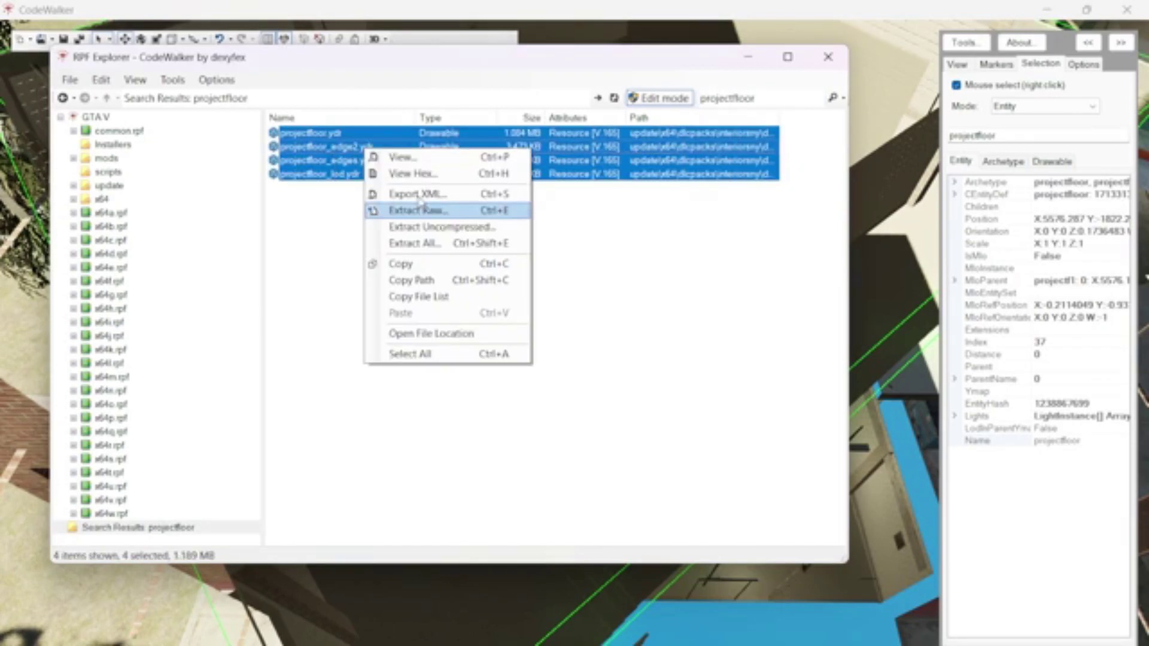
click(411, 195)
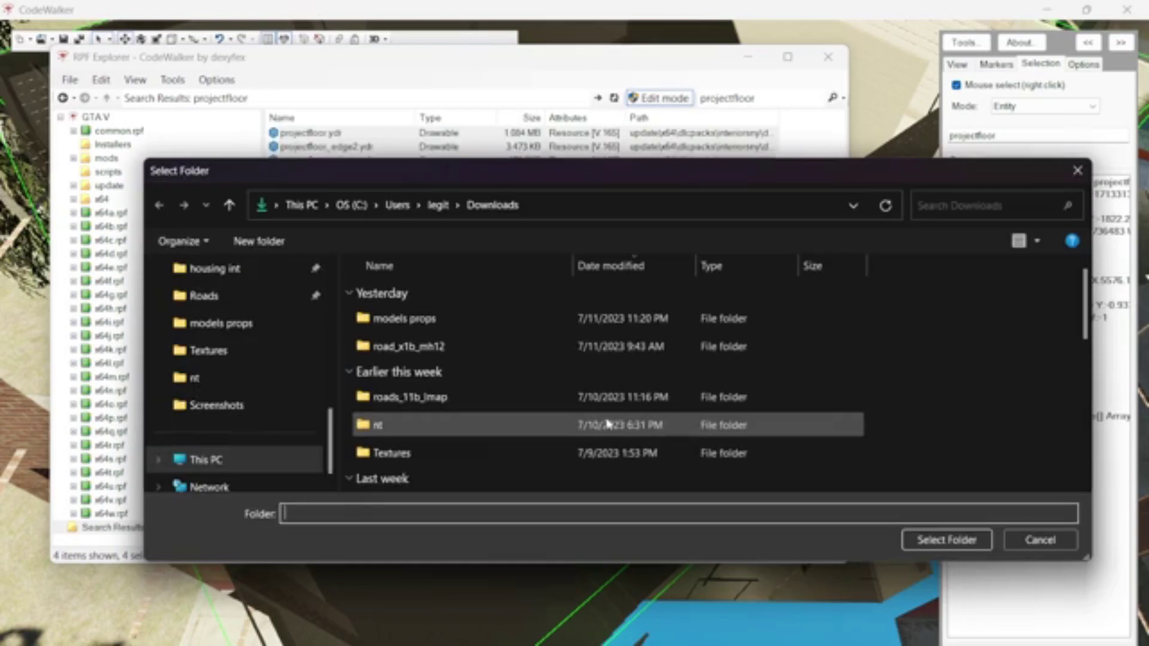
double_click(427, 321)
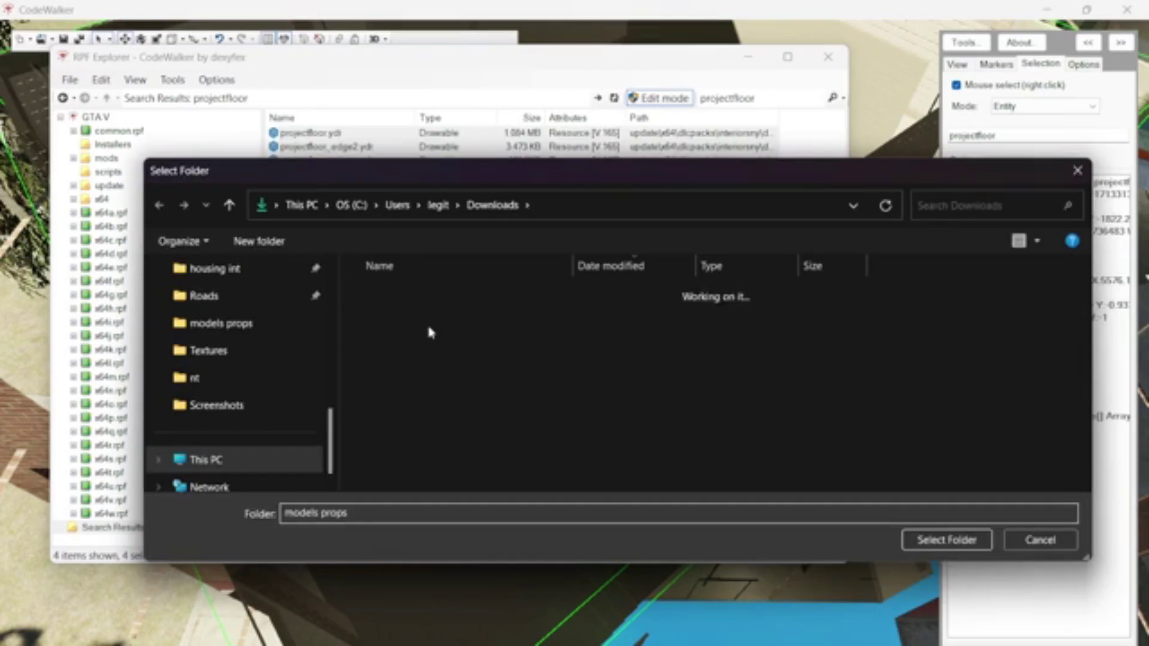
click(946, 541)
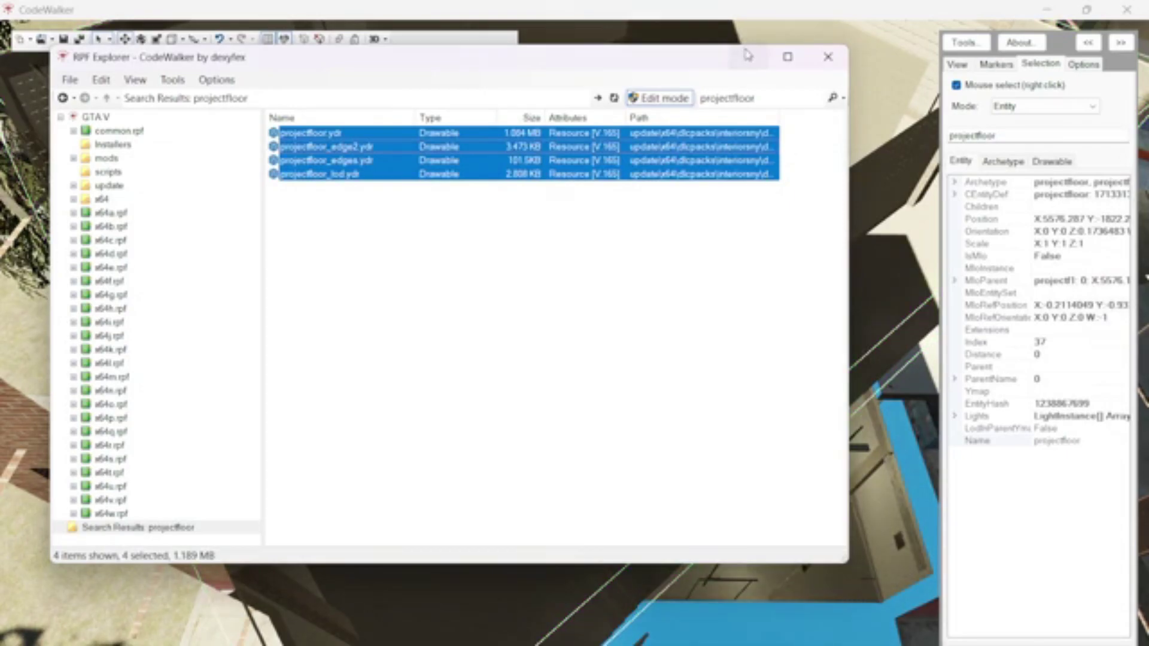
click(748, 56)
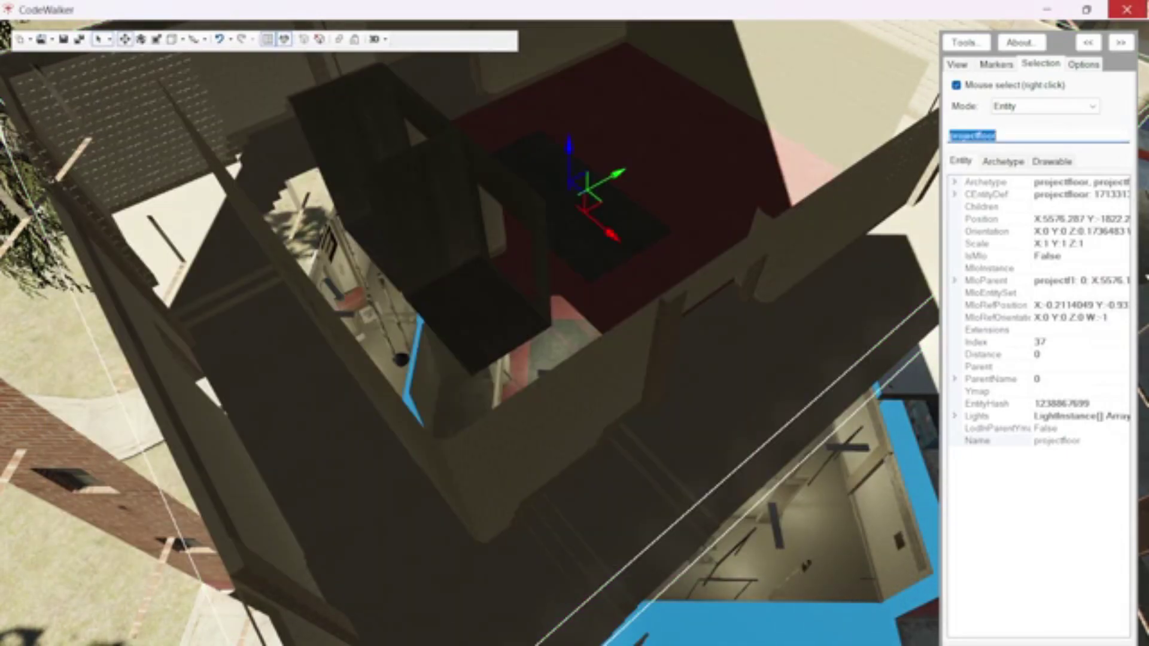